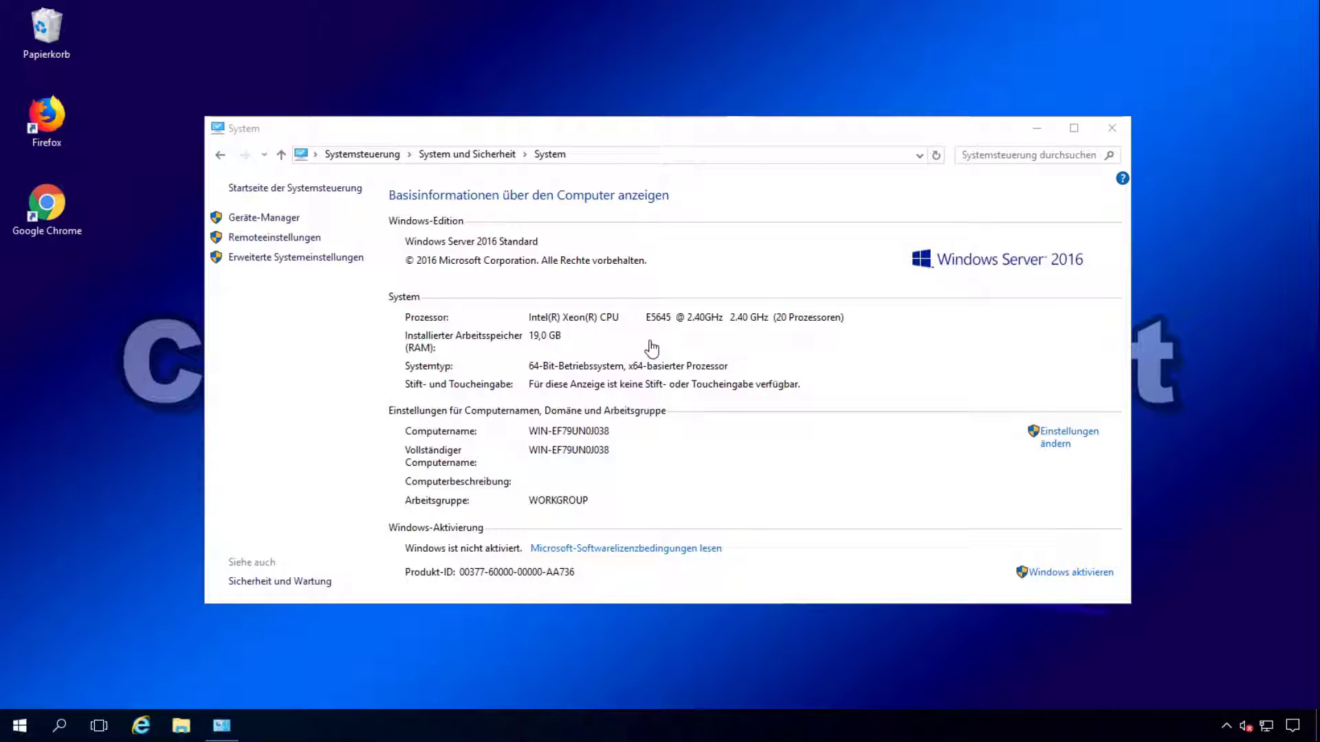
Step: Change the computer name to DC01 in the system properties and acknowledge the restart notice
click(1063, 435)
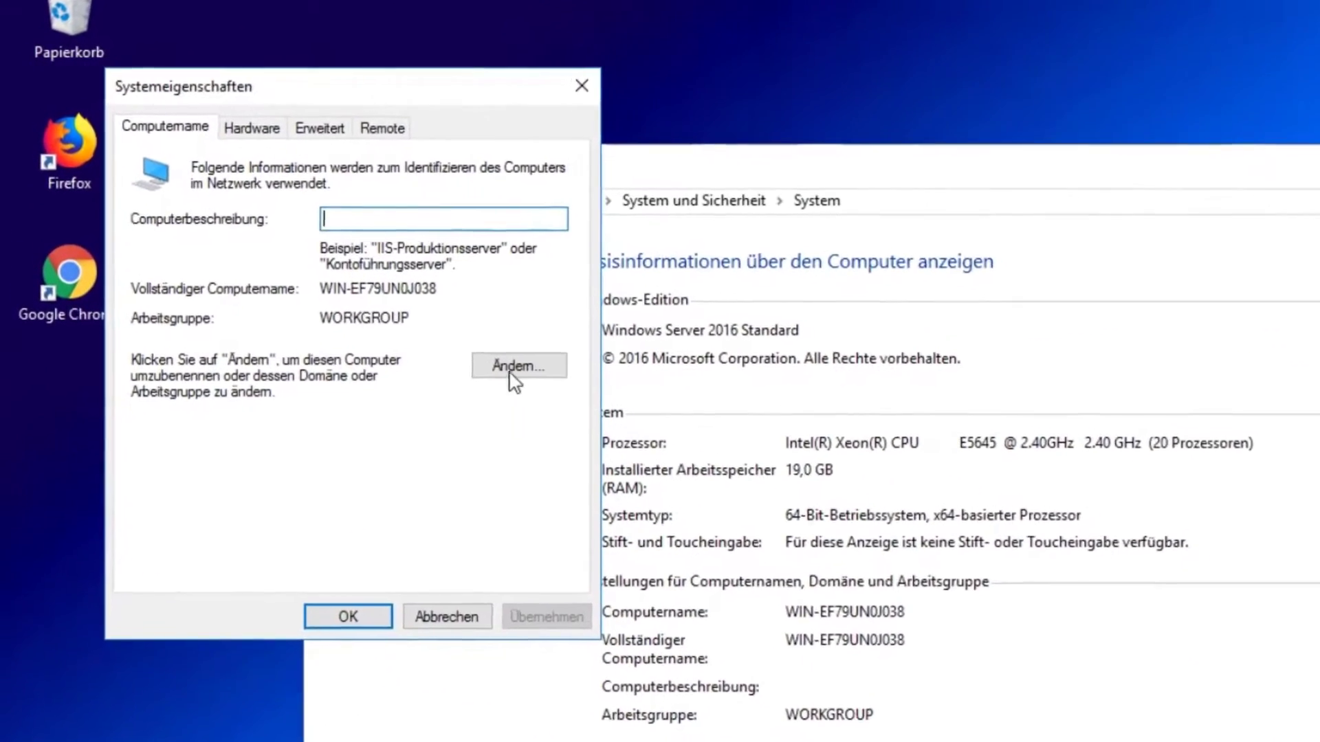
click(512, 364)
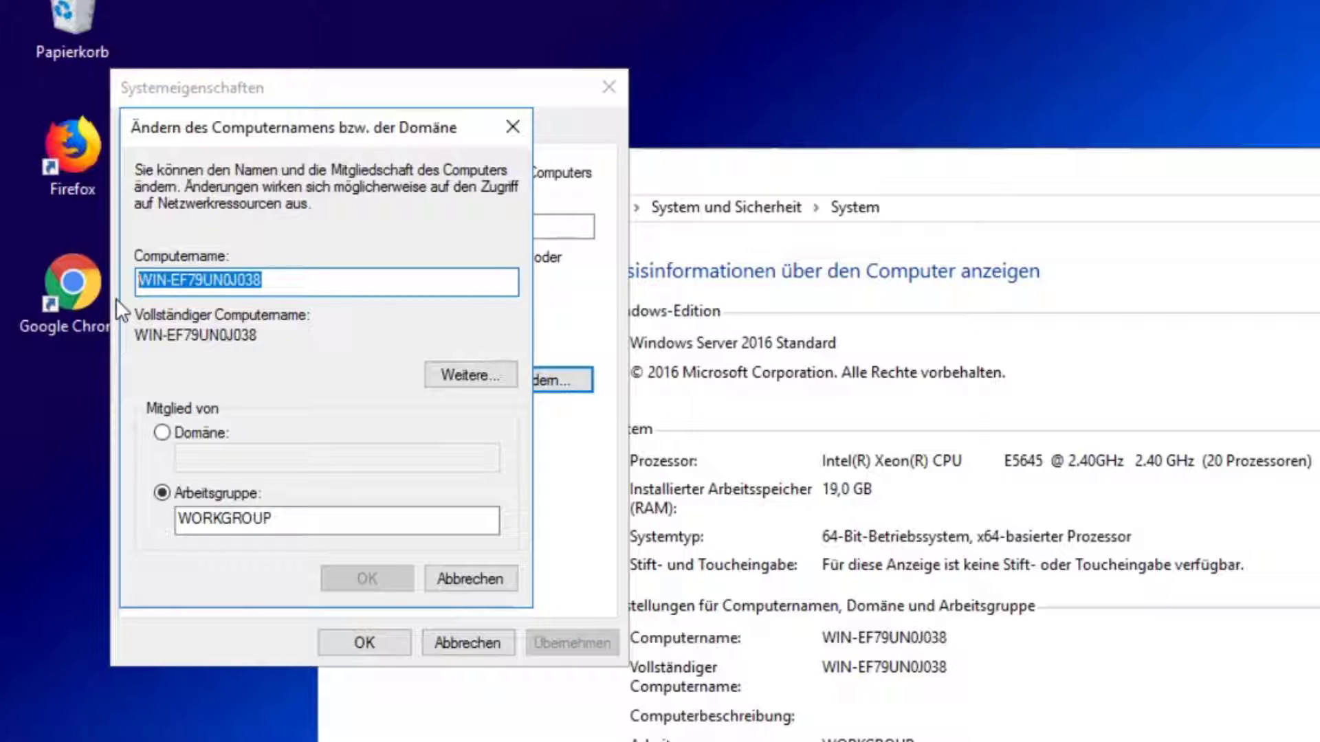
text(DC01)
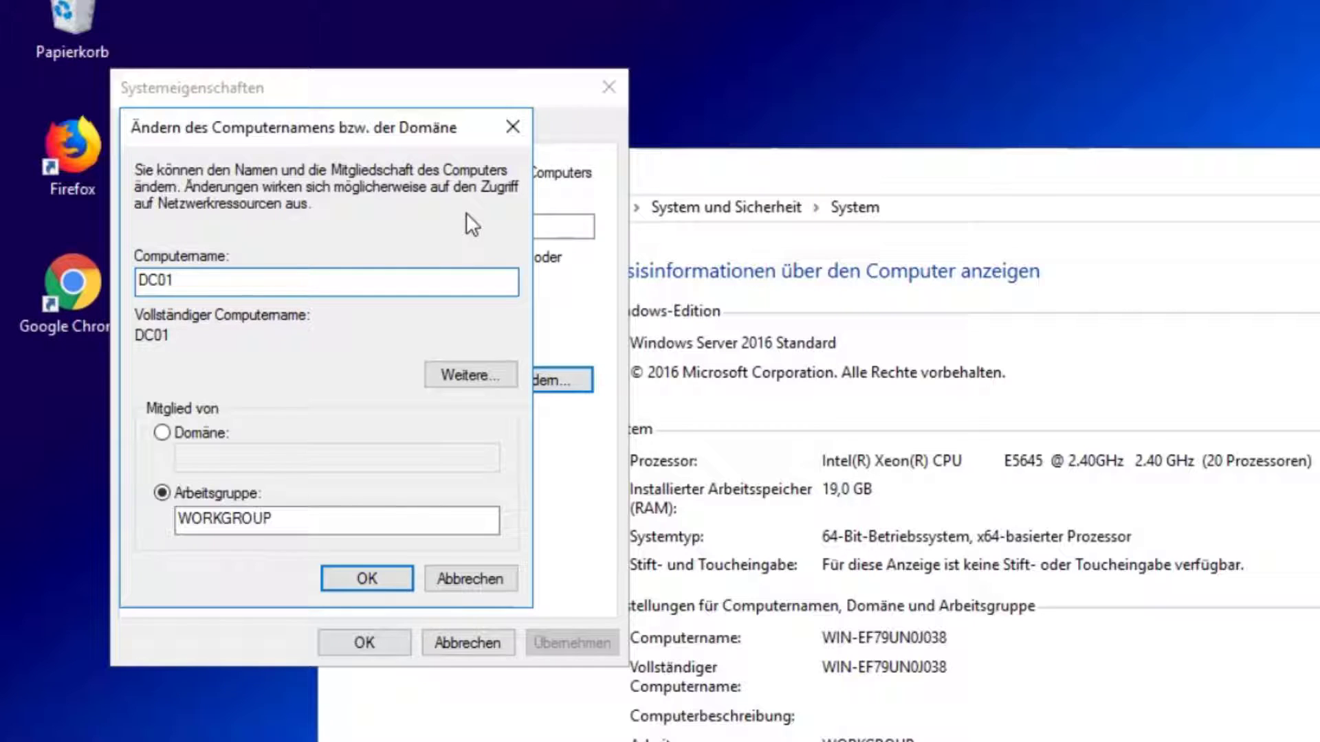
click(233, 517)
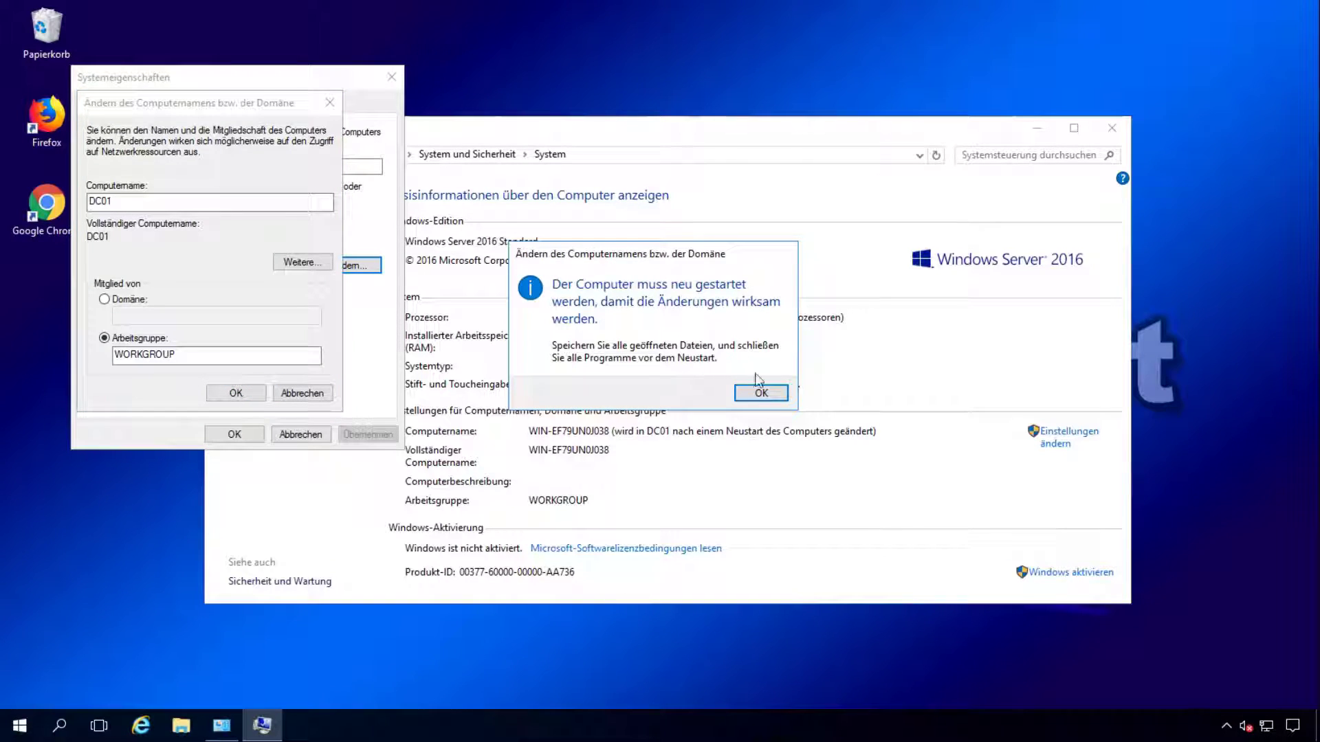
click(761, 392)
Step: Close the system windows and restart the server now
click(232, 435)
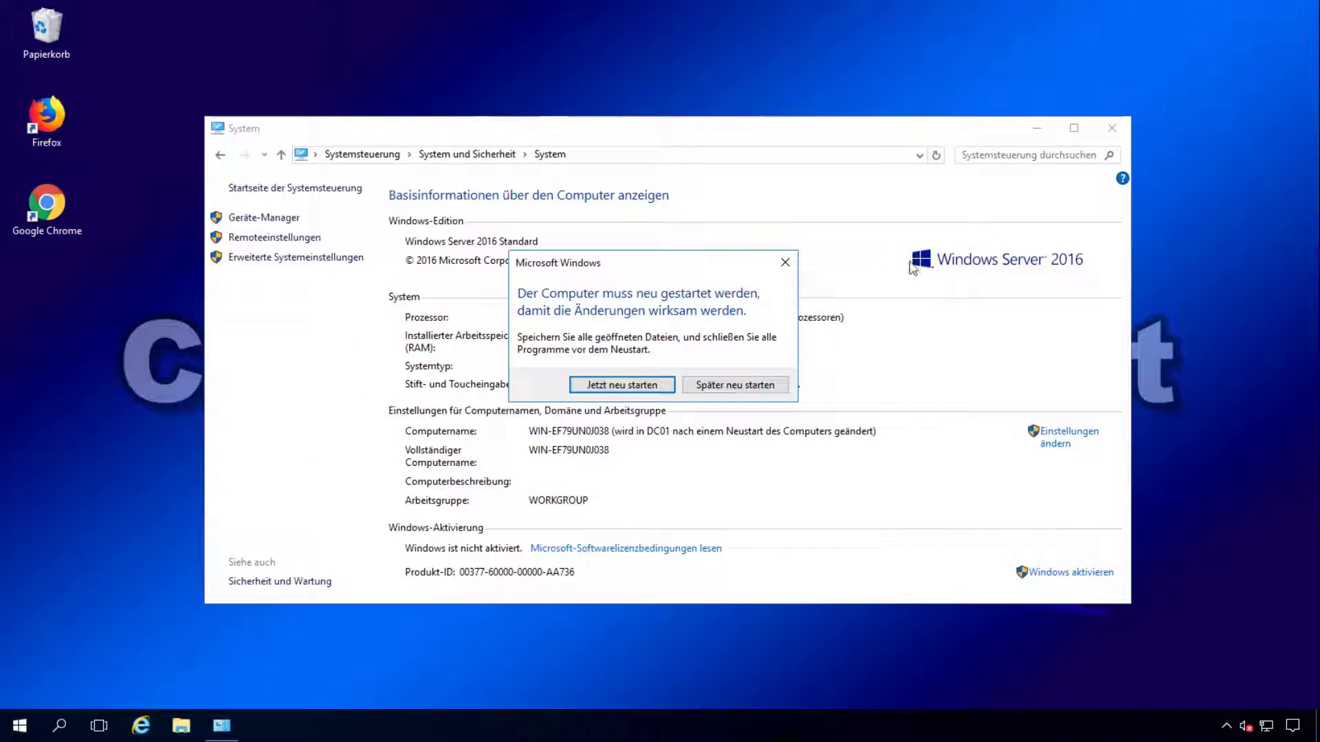
click(1112, 128)
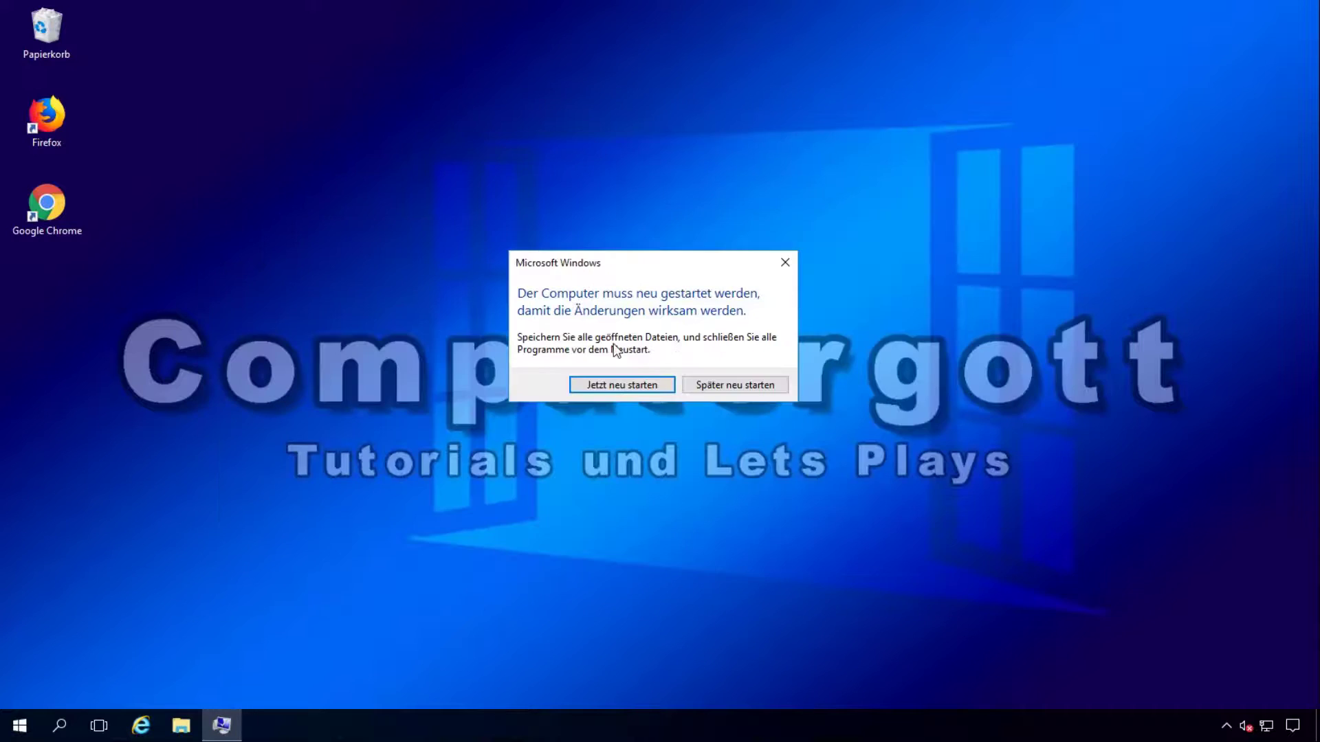
click(631, 381)
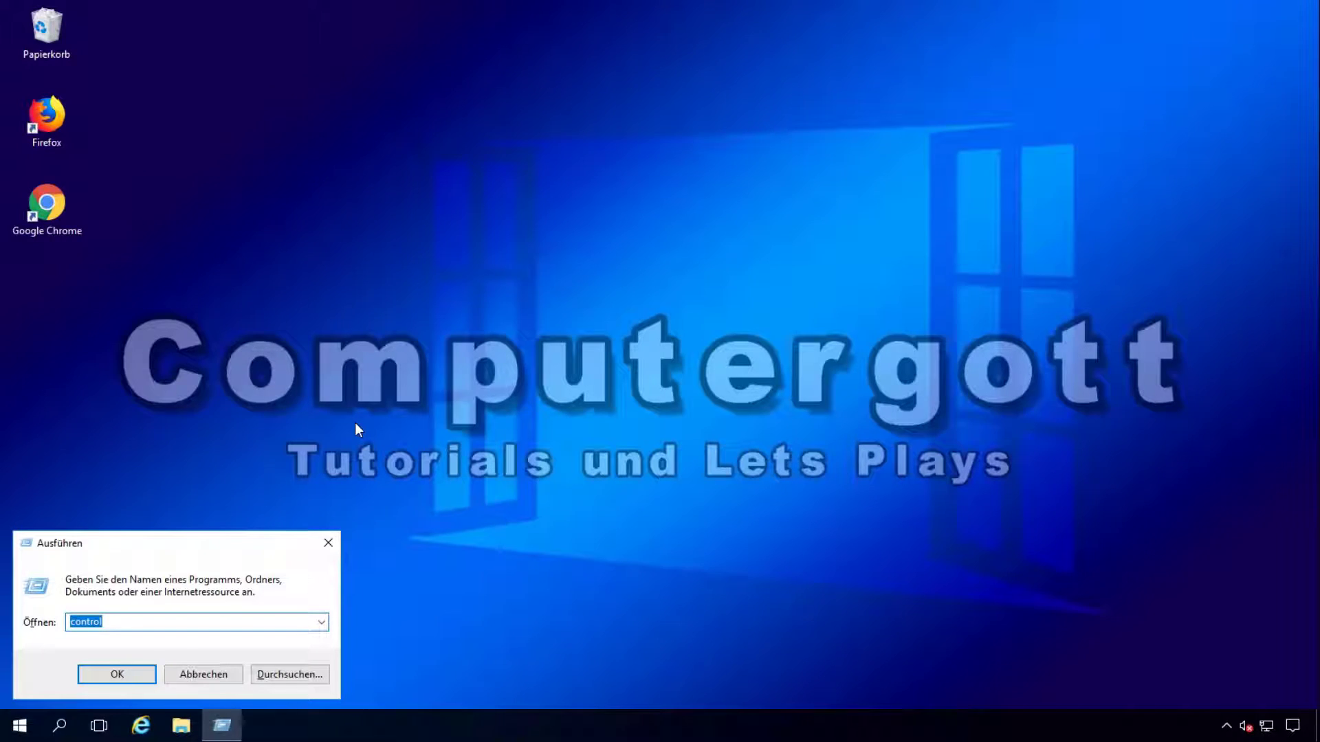
Step: Open System und Sicherheit > System to confirm the name DC01, then close it
key(Return)
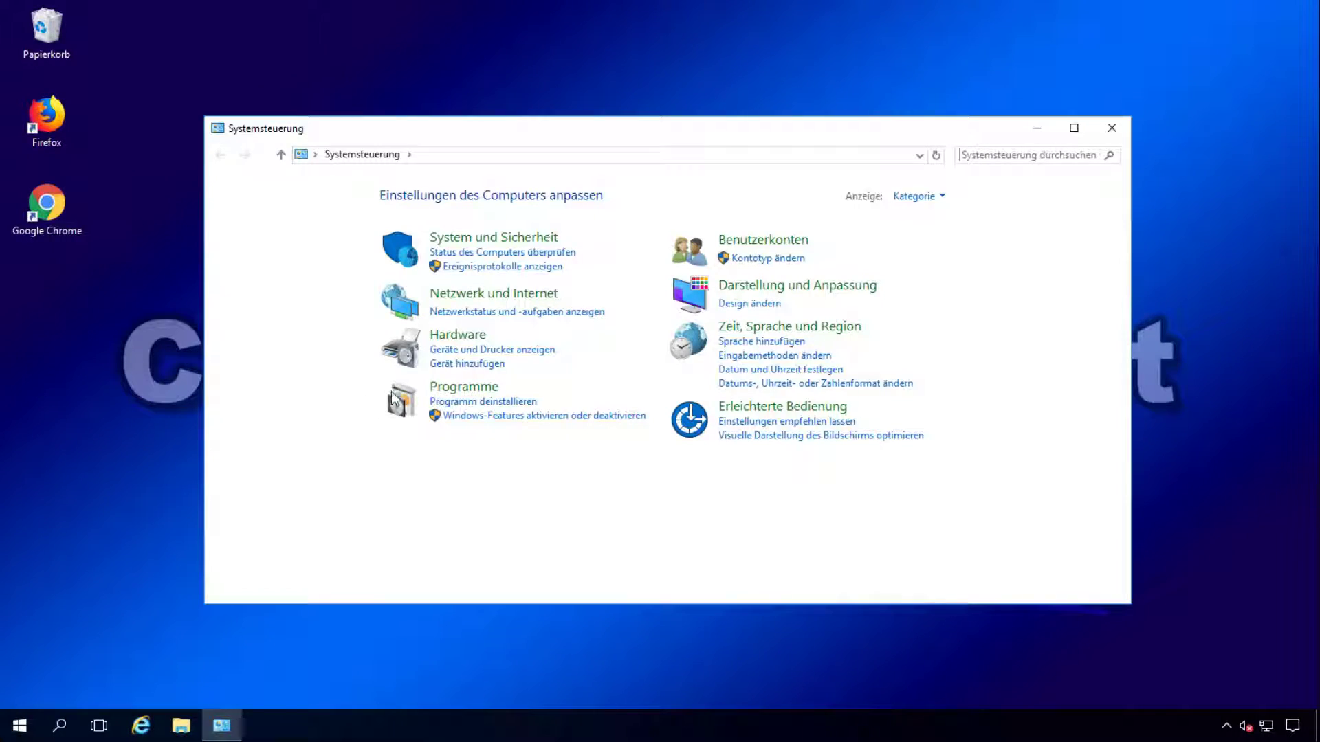
click(493, 239)
click(440, 287)
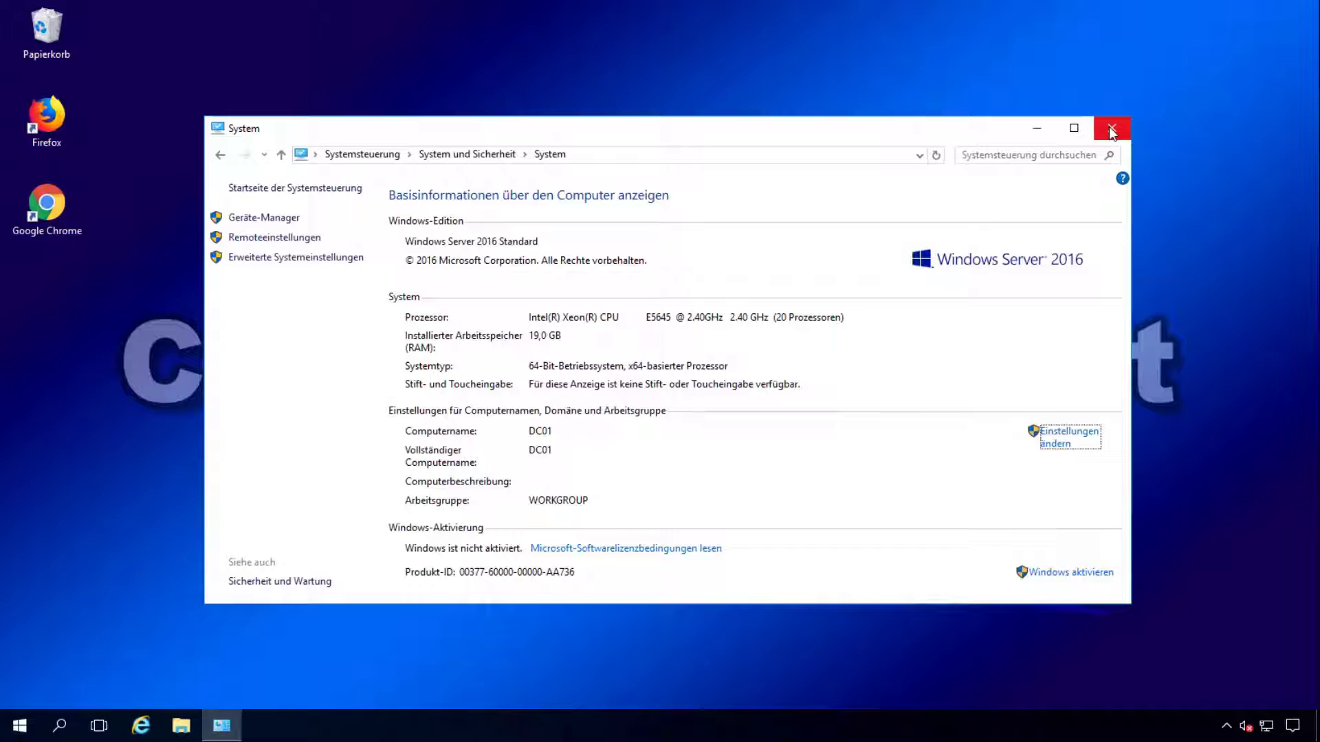
click(1112, 131)
right_click(1267, 727)
Step: Inspect Ethernet0's details: DHCP enabled, DHCP server and IPv4 address 192.168.5.4
click(1230, 705)
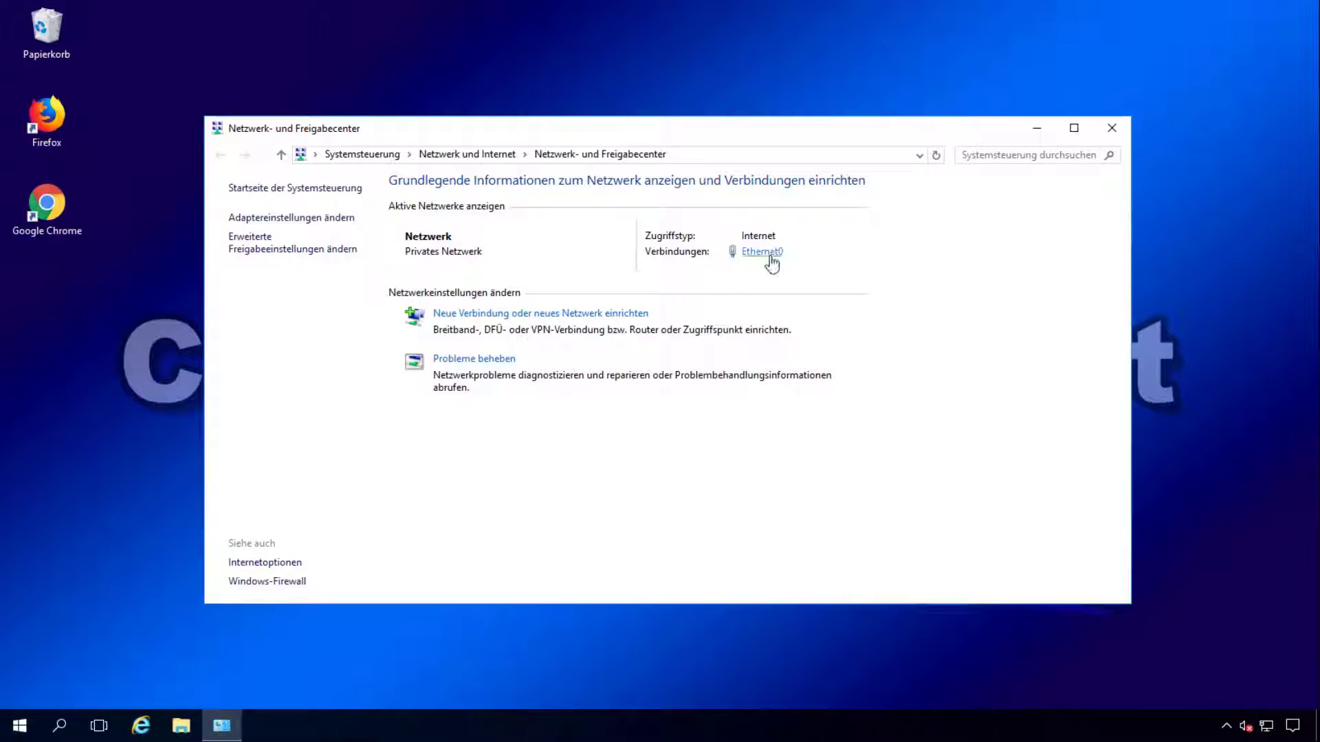
click(745, 252)
click(570, 352)
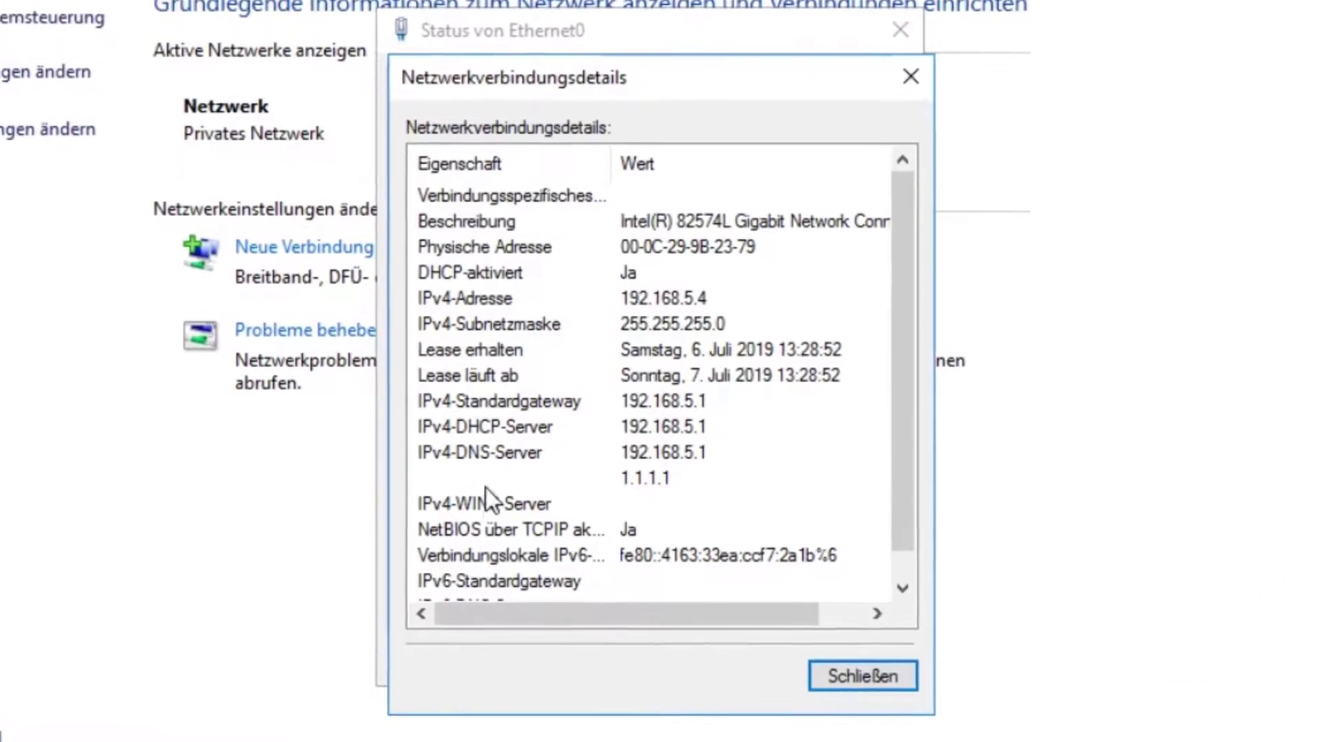
click(453, 429)
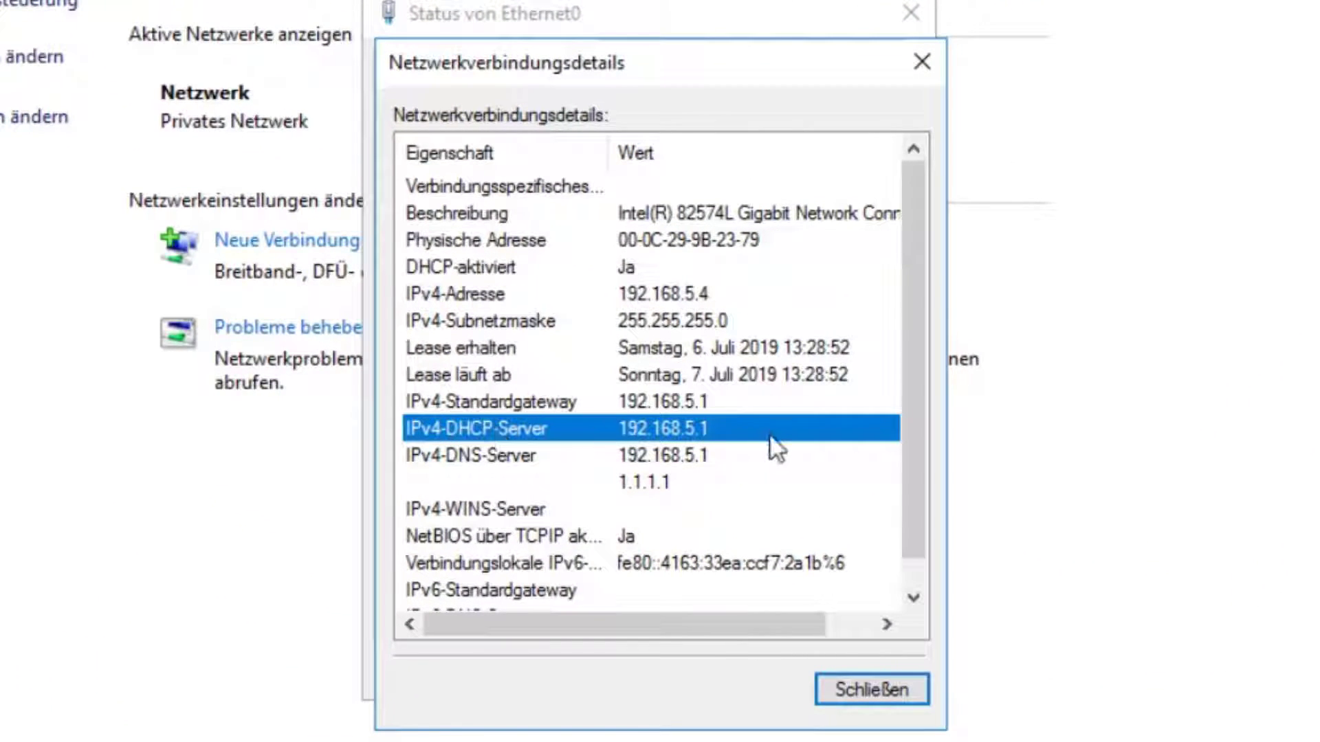
scroll(729, 431, down, 1)
scroll(729, 424, up, 1)
click(501, 267)
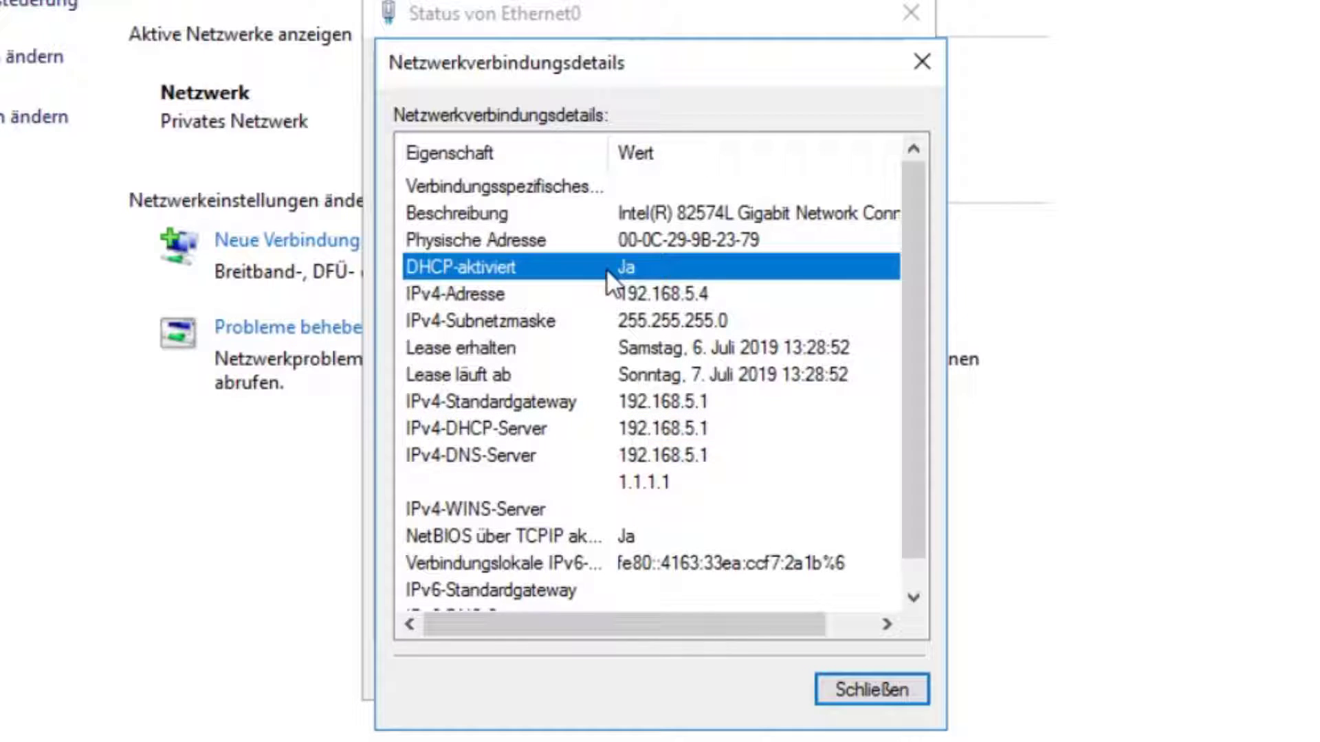
click(681, 292)
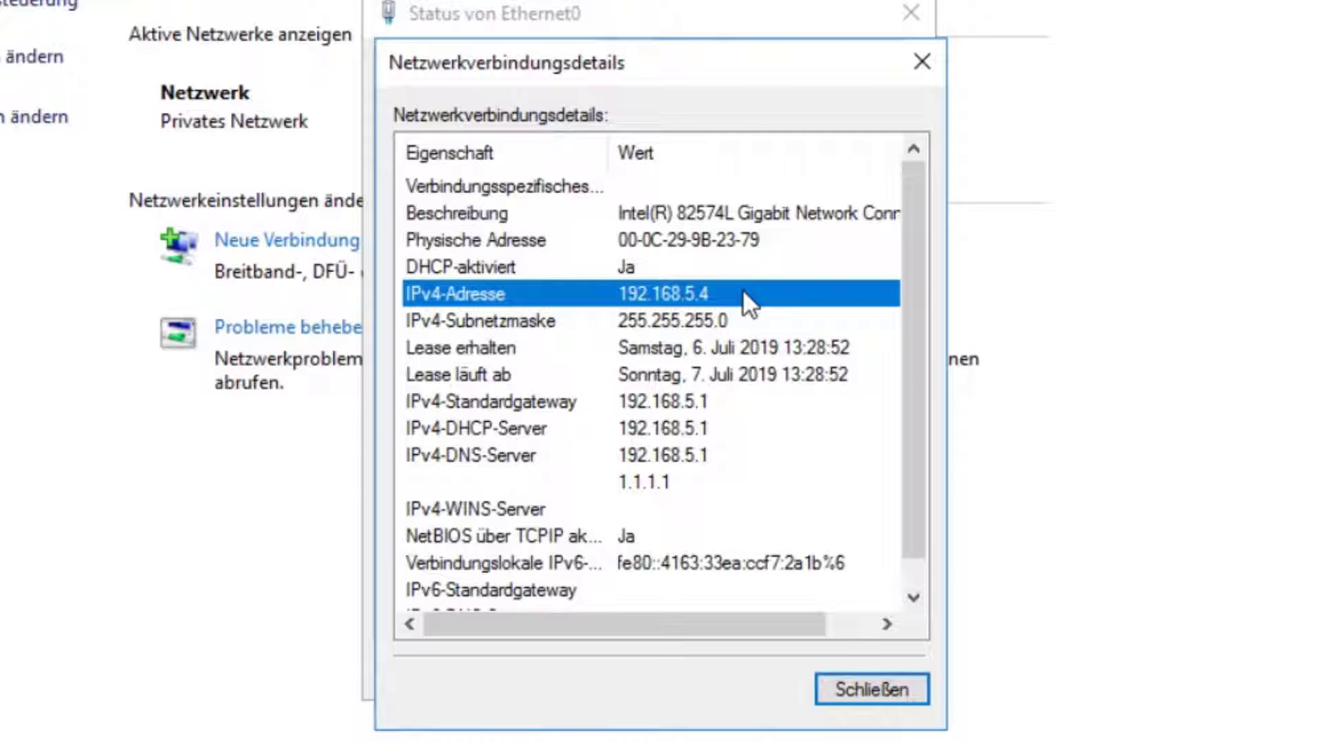
click(902, 691)
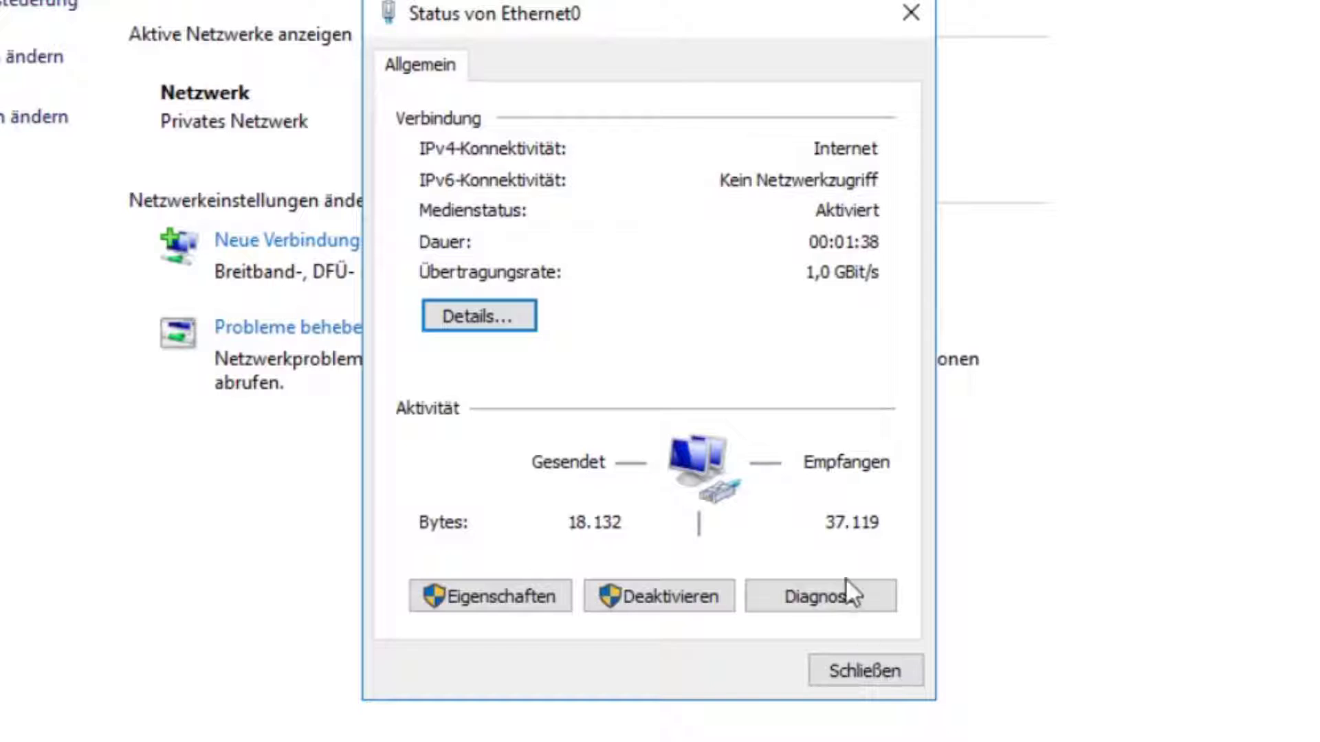
Step: Disable IPv6 on Ethernet0 and give IPv4 the static address 192.168.5.100
click(523, 595)
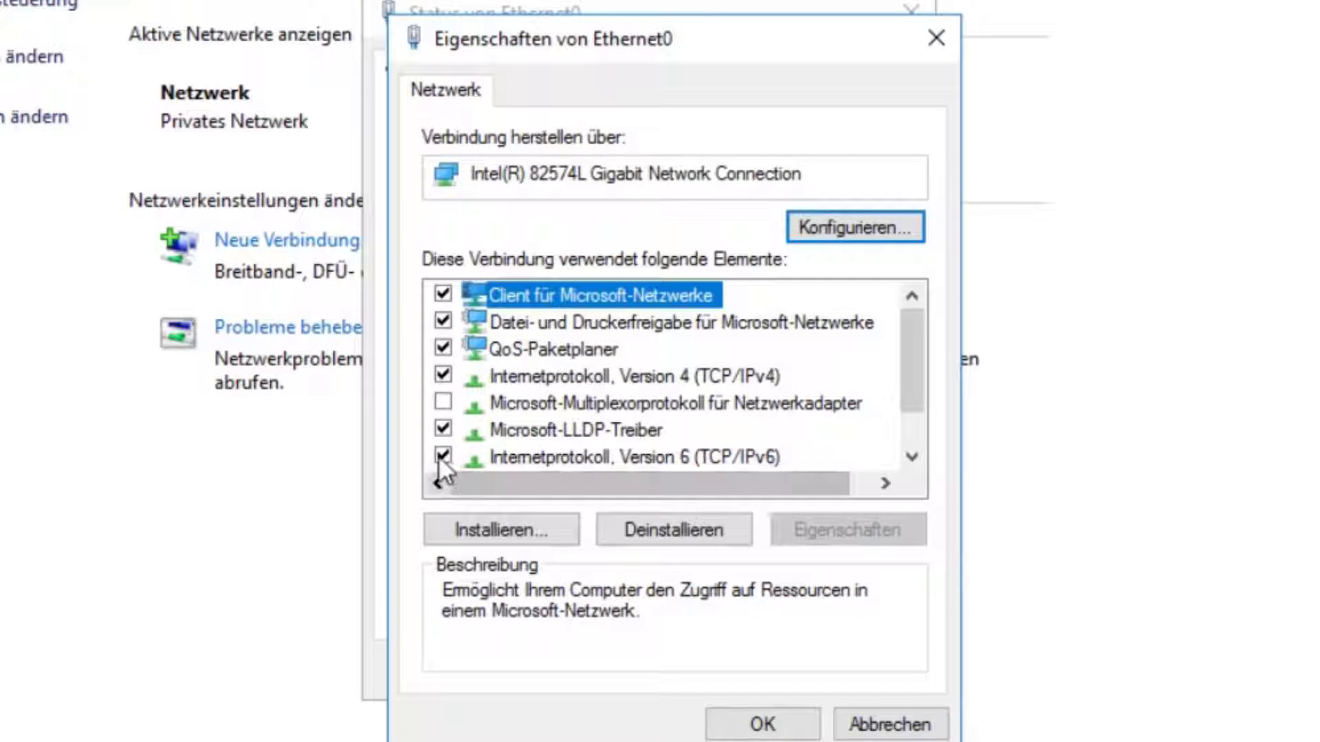
click(439, 452)
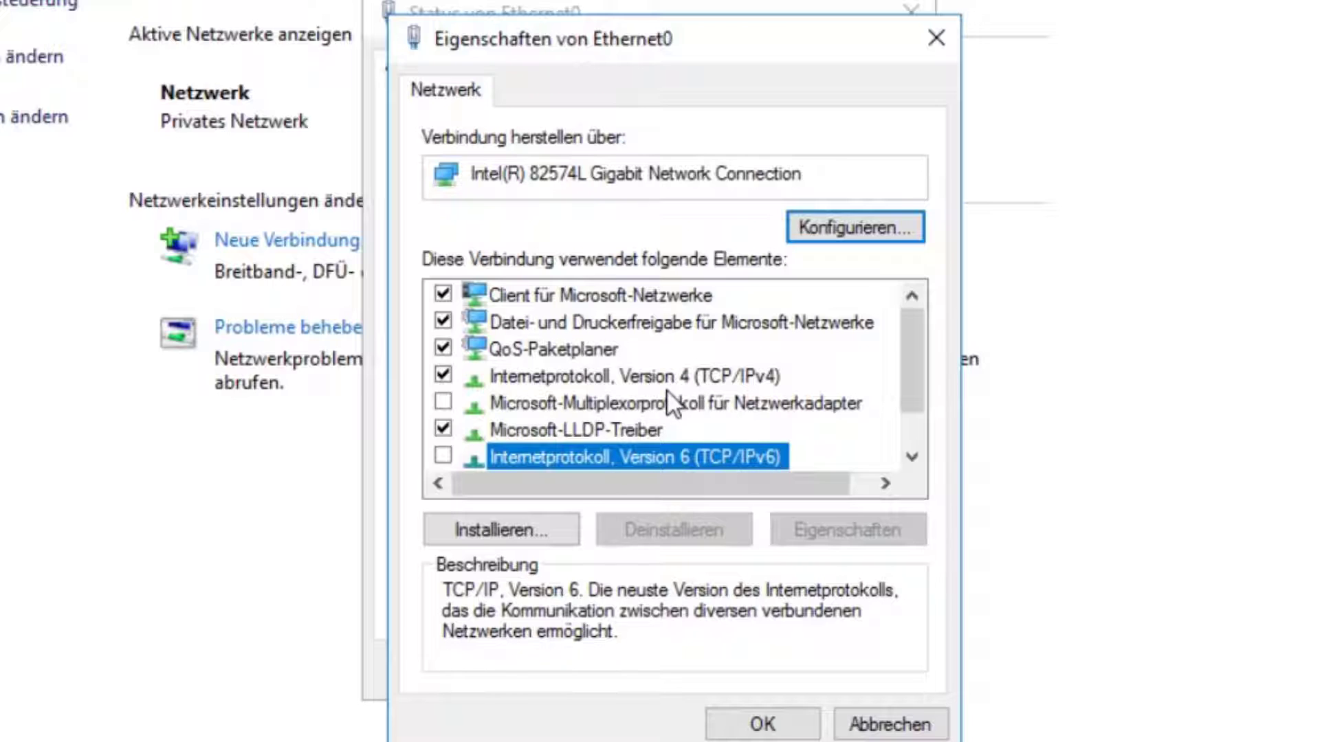
double_click(640, 377)
click(574, 269)
click(754, 319)
text(192 . )
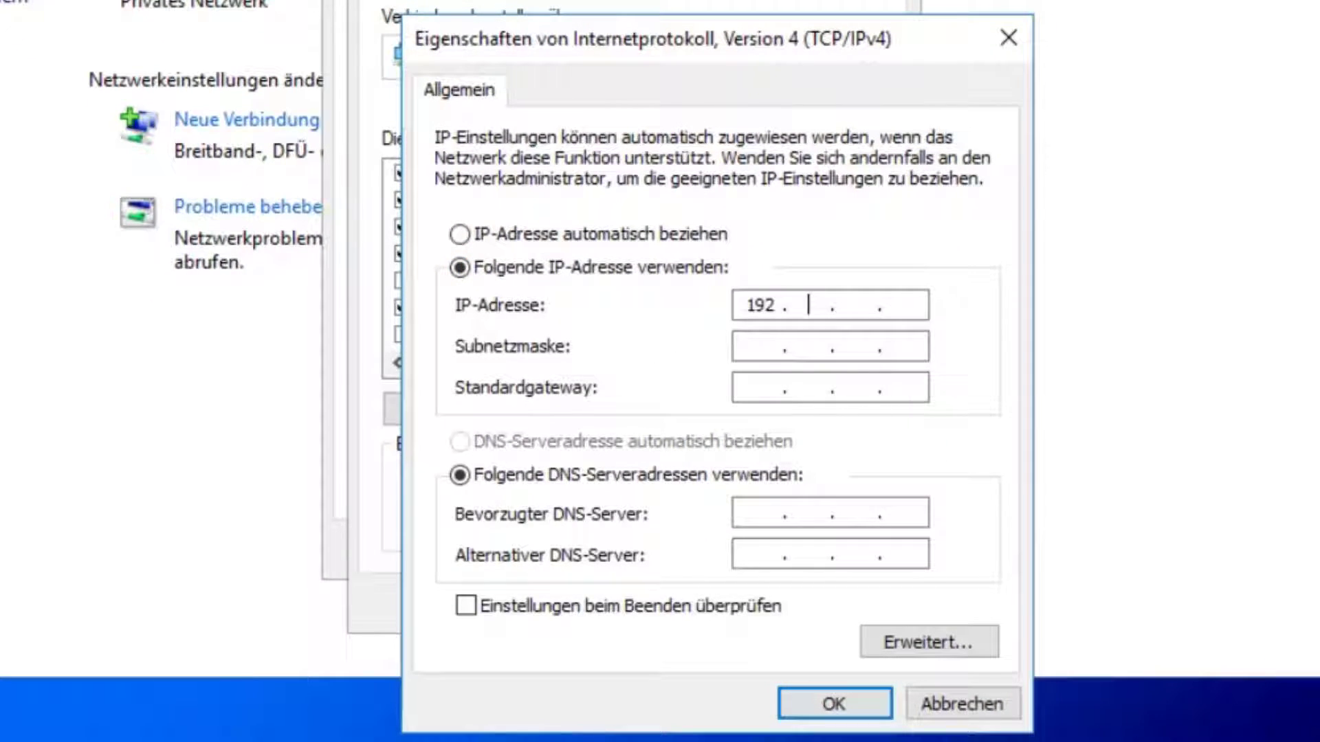
text(168 . 5 . 100)
key(Tab)
key(Tab)
text(192 . 168 . 1 . 254)
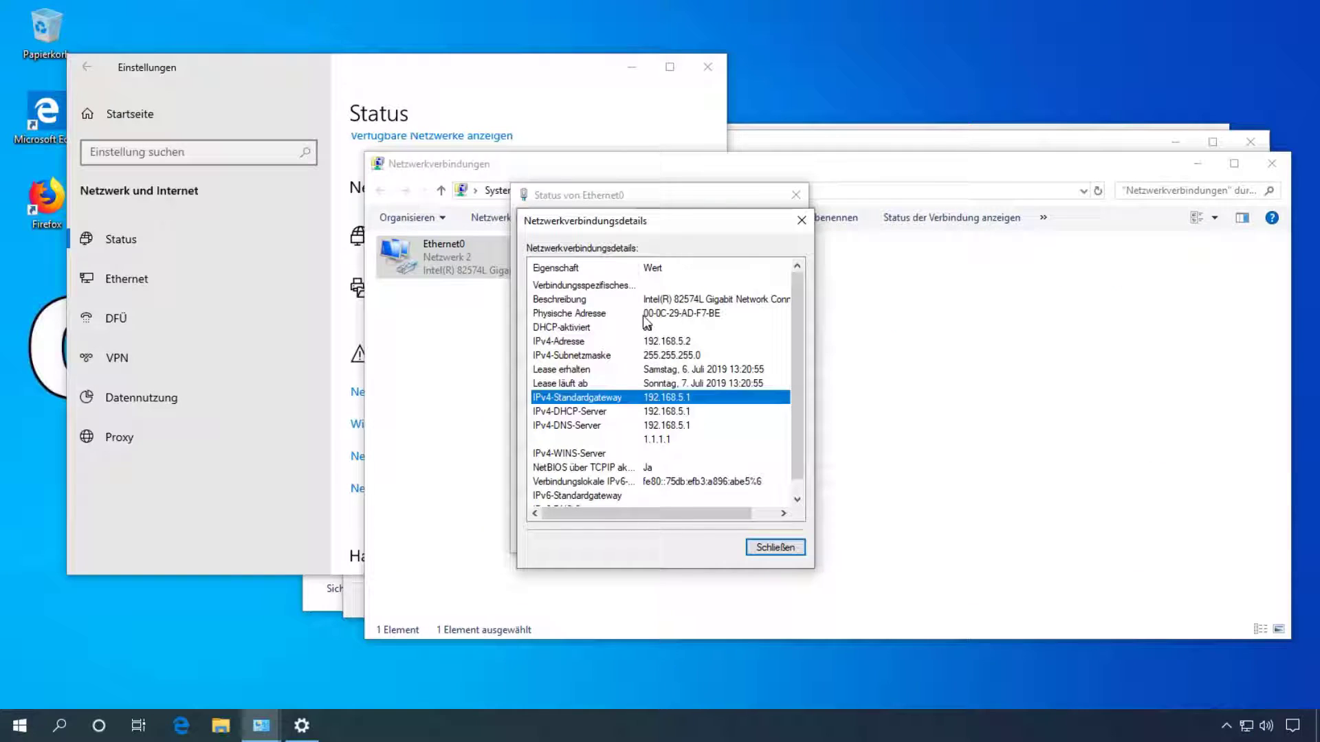
Step: Correct the default gateway to 192.168.5.1 and save the Ethernet0 settings
click(777, 548)
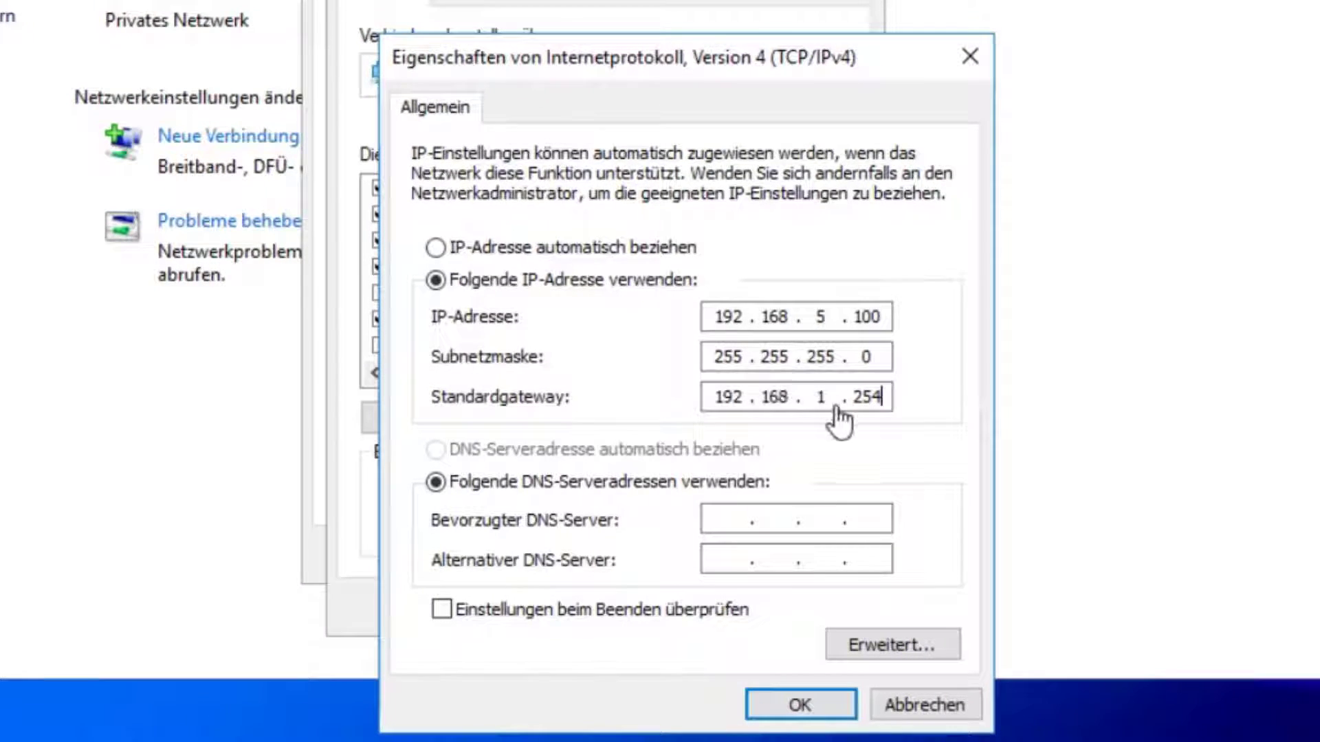
key(Left)
key(Home)
click(859, 397)
double_click(822, 396)
text(5)
key(period)
text(1)
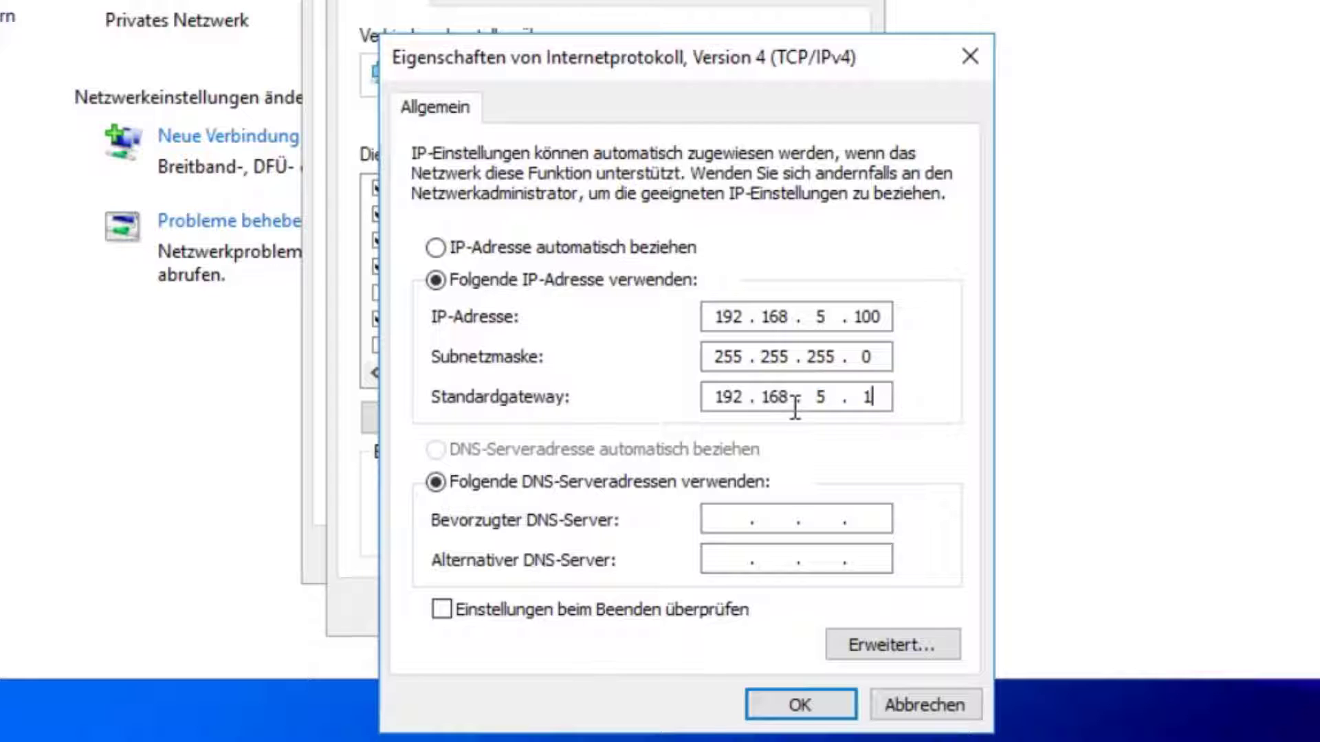
click(803, 696)
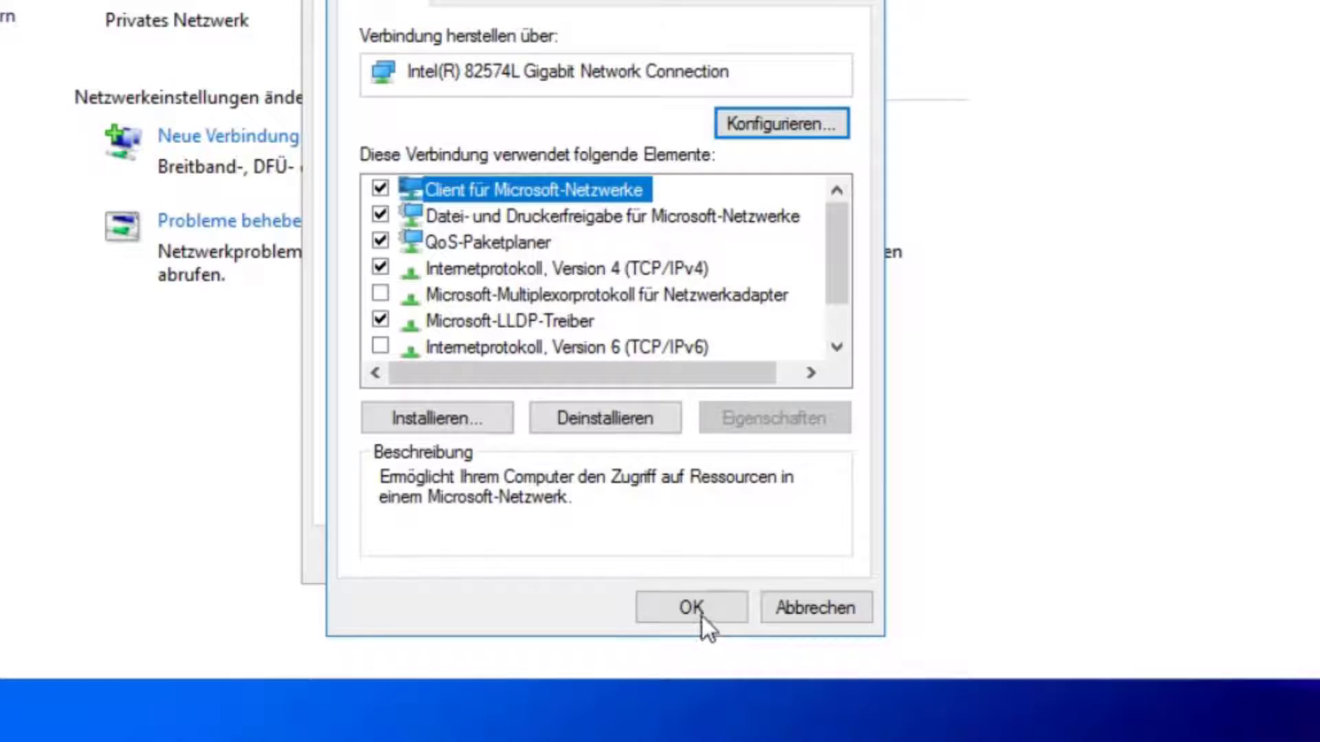
click(700, 612)
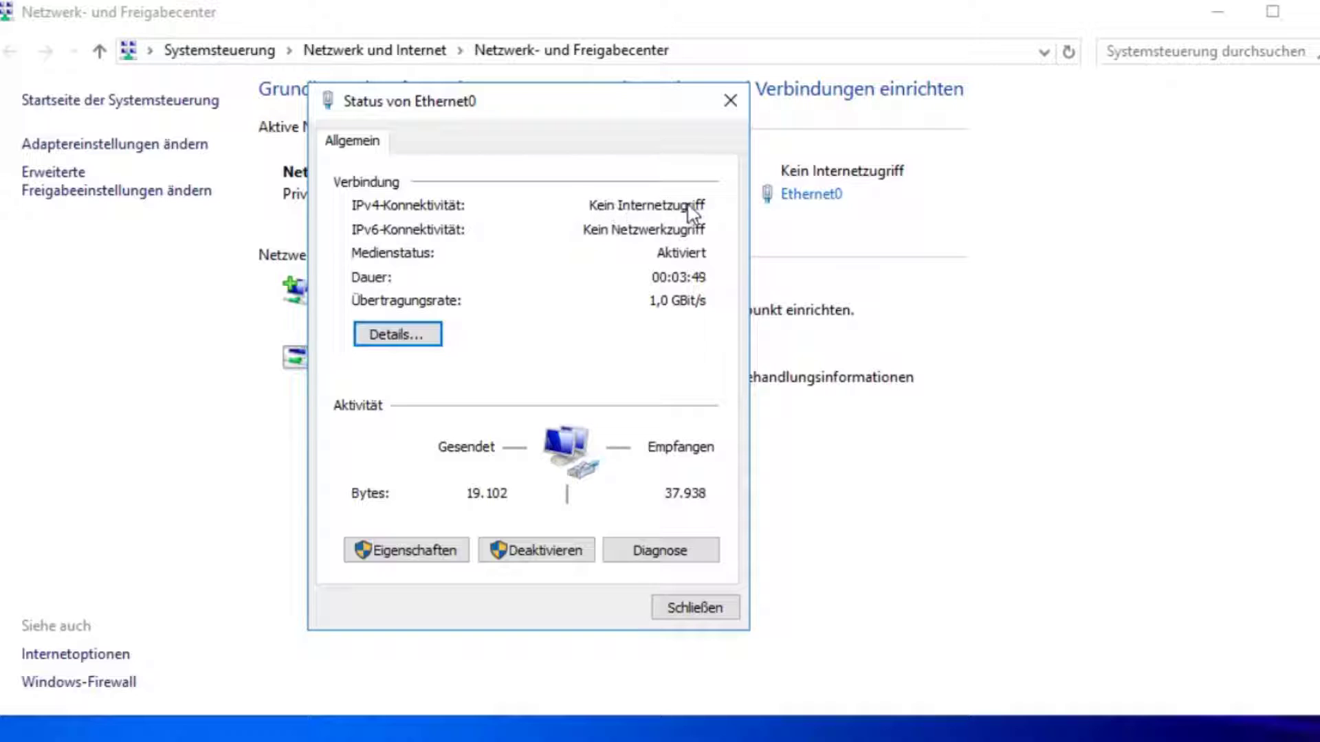
Step: Recheck the IPv4 settings, then close all the network windows
click(409, 558)
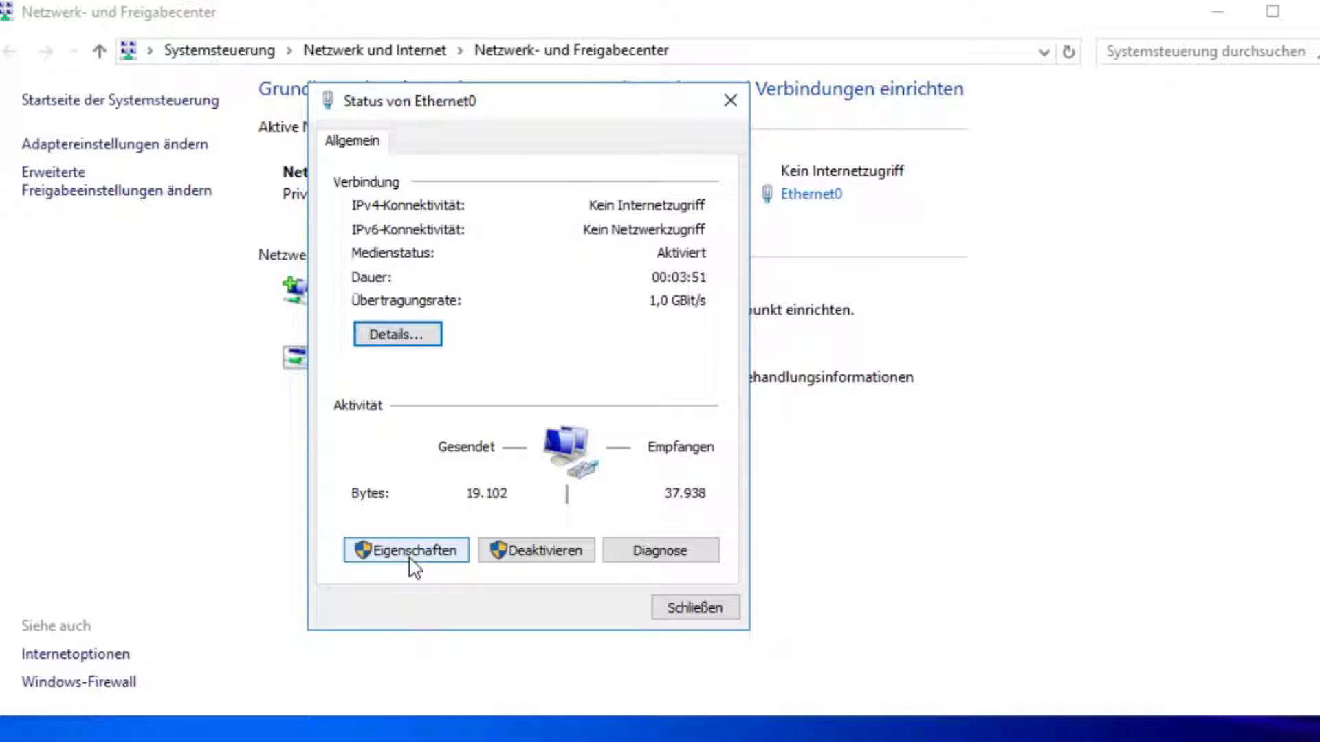
click(512, 383)
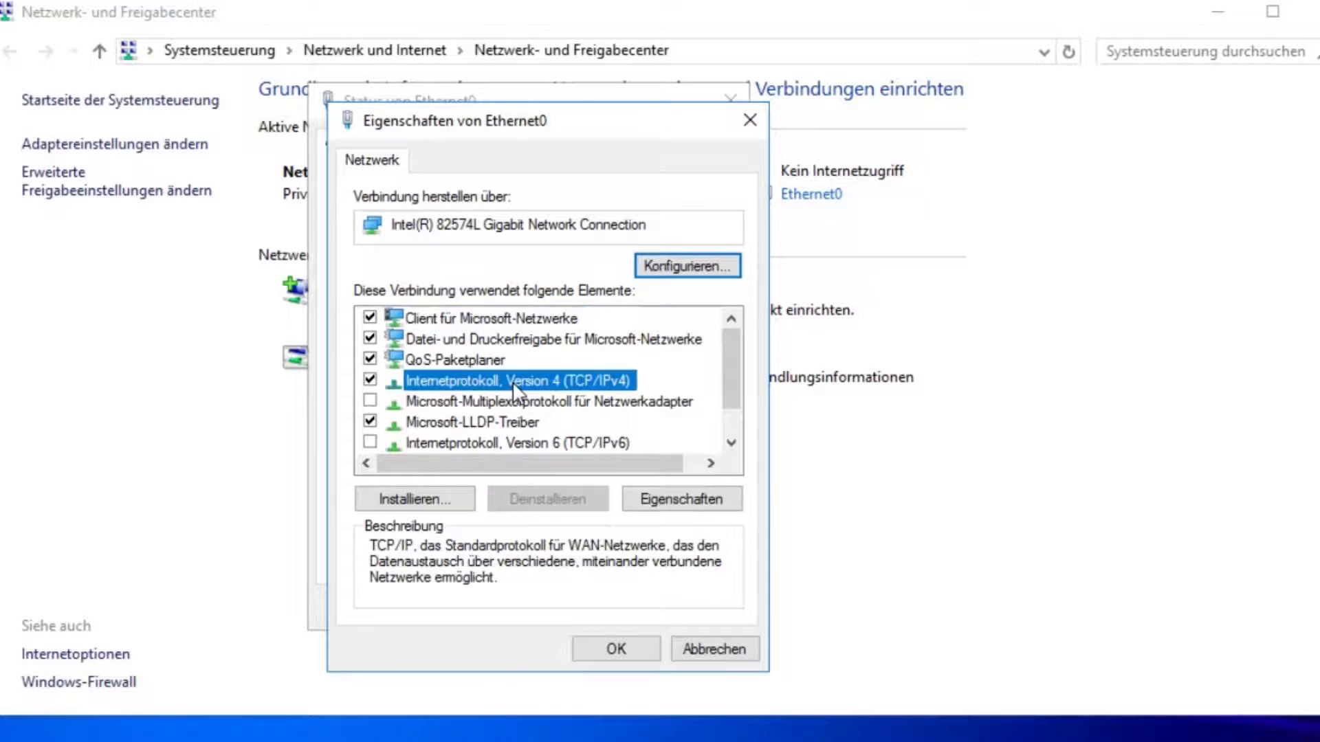
double_click(513, 381)
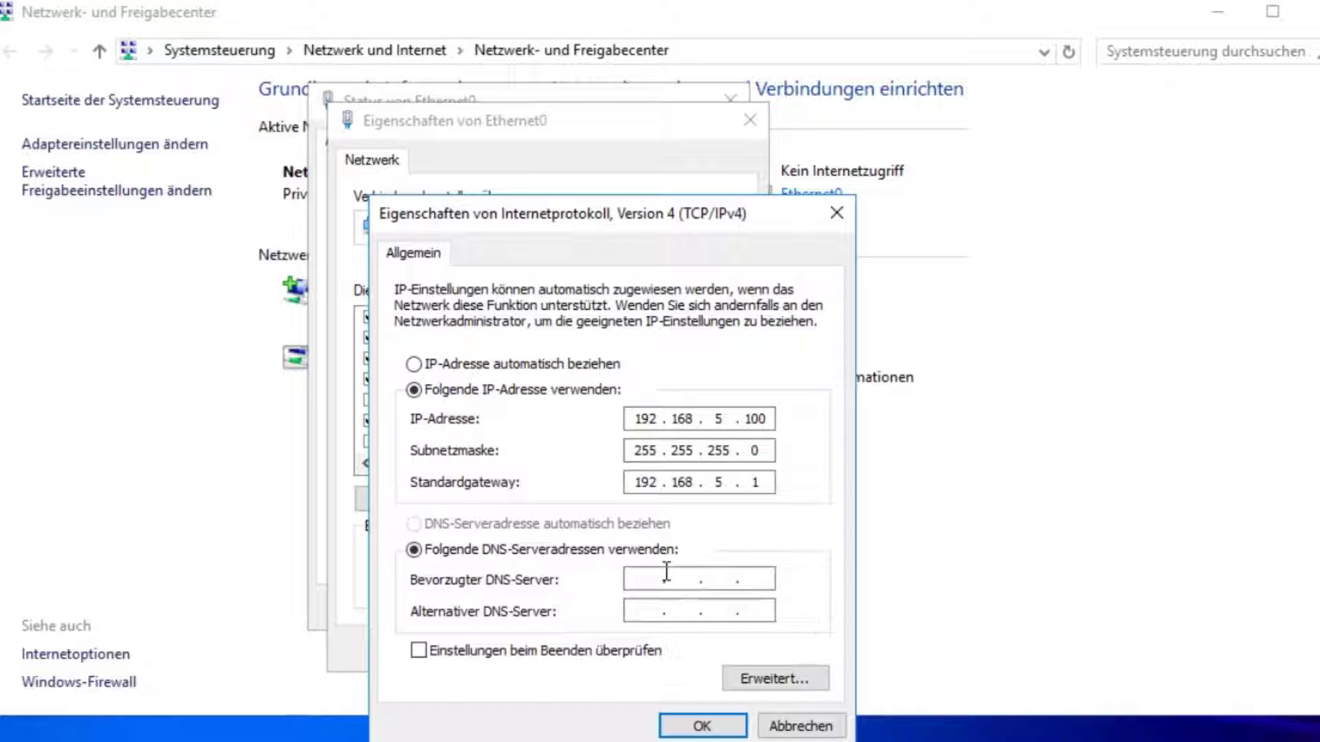
click(700, 725)
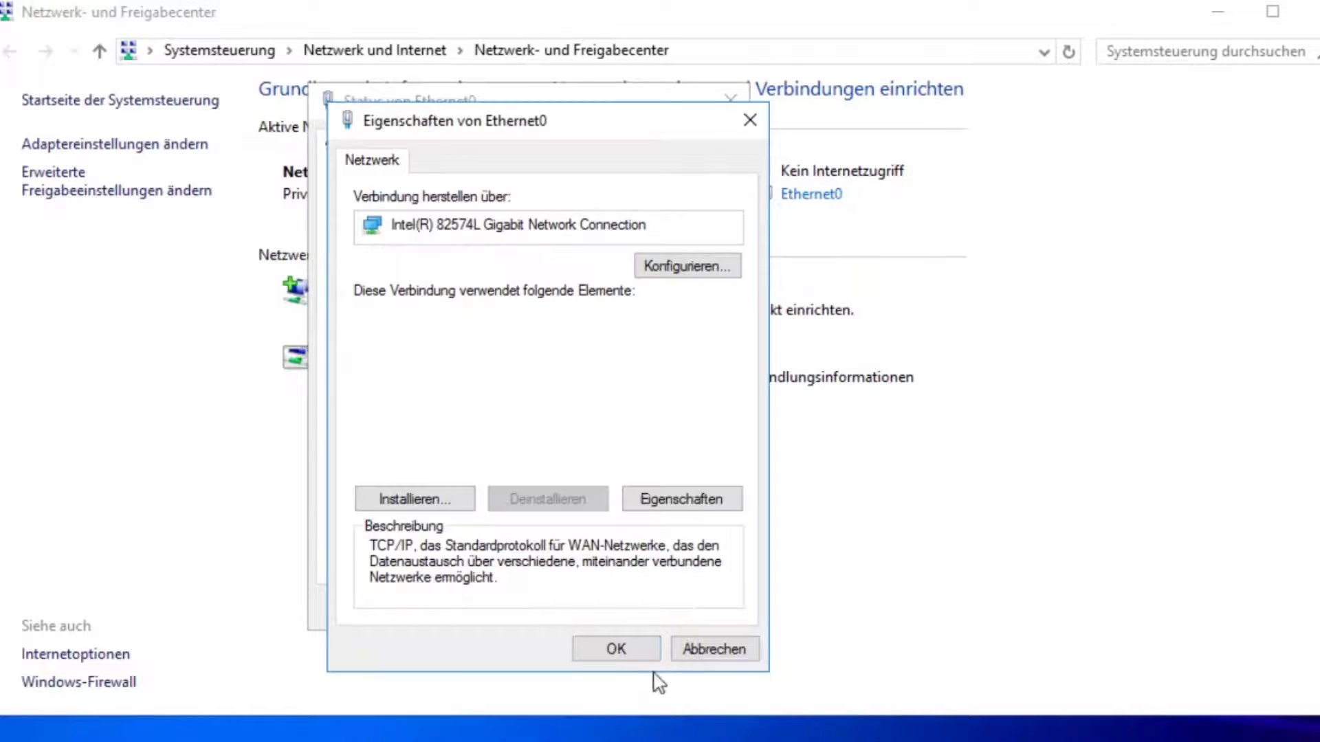
click(644, 657)
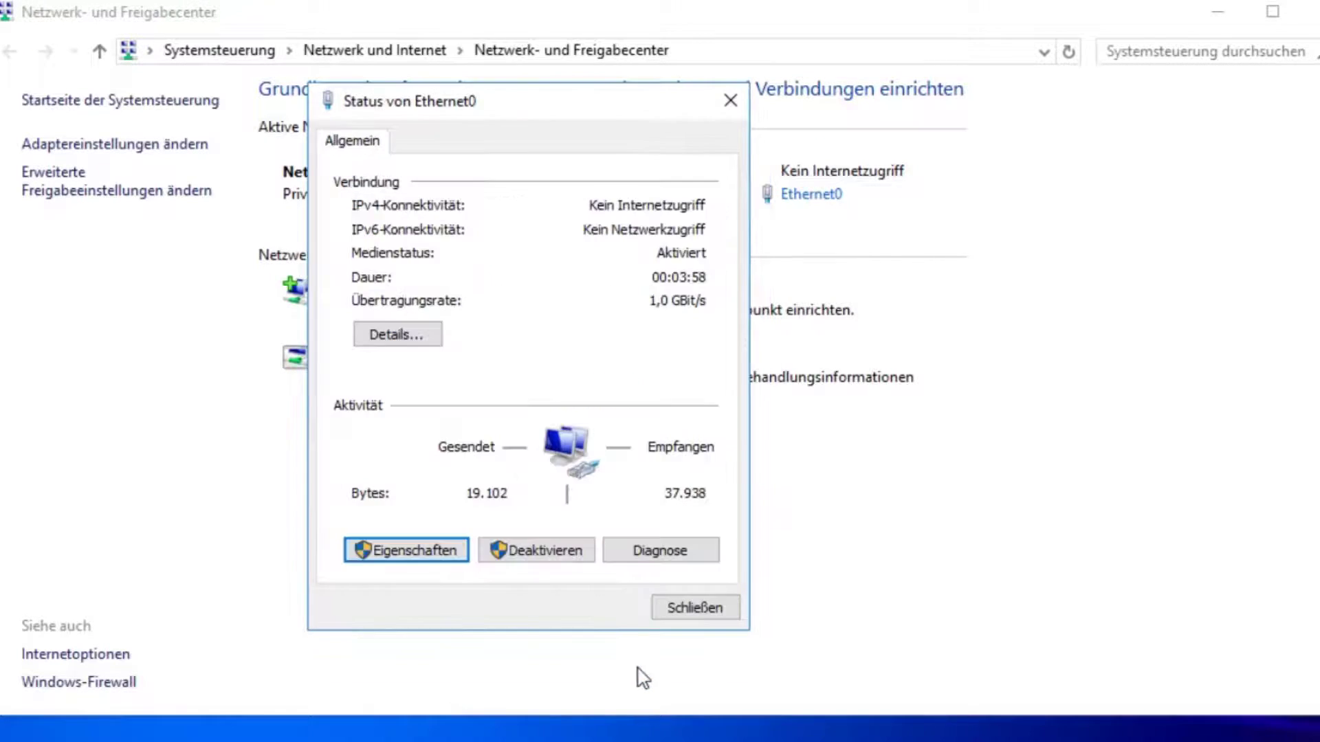
click(726, 608)
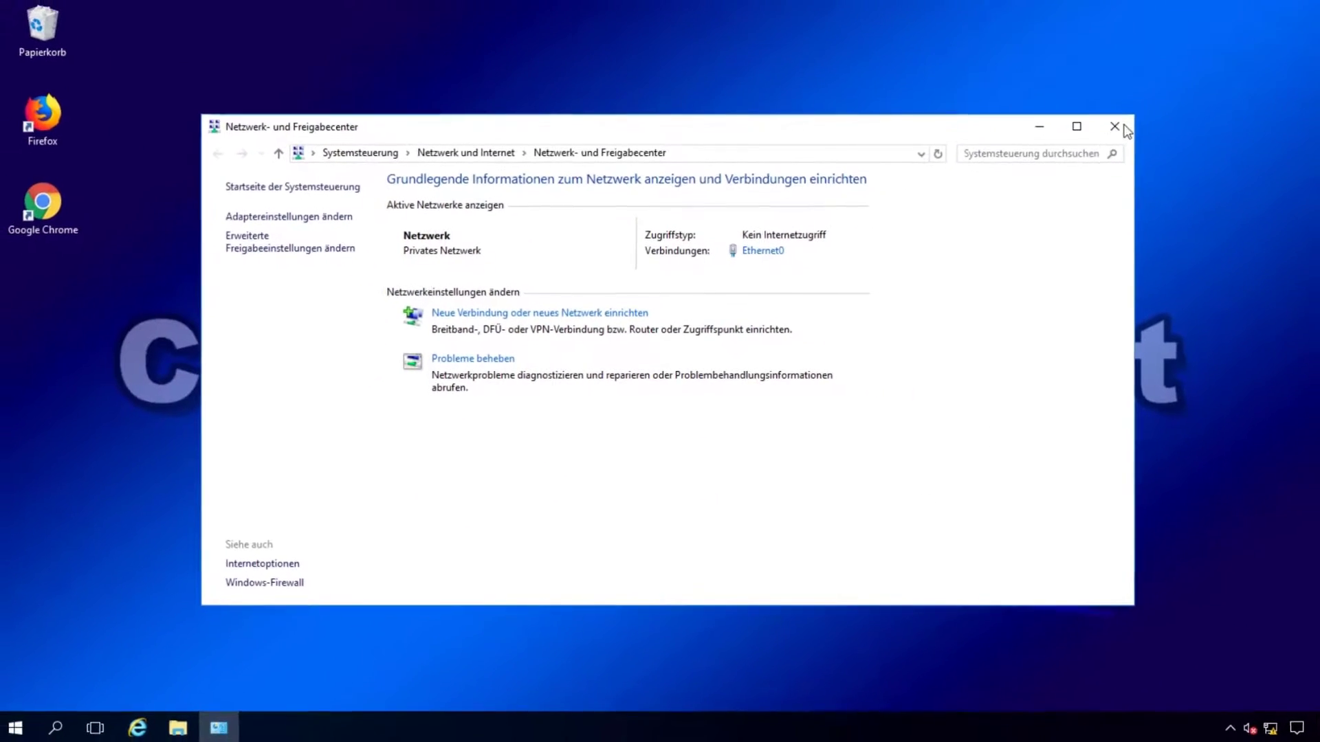
click(1112, 131)
Step: Search the Start menu for 'Ser' and launch Server Manager
click(19, 726)
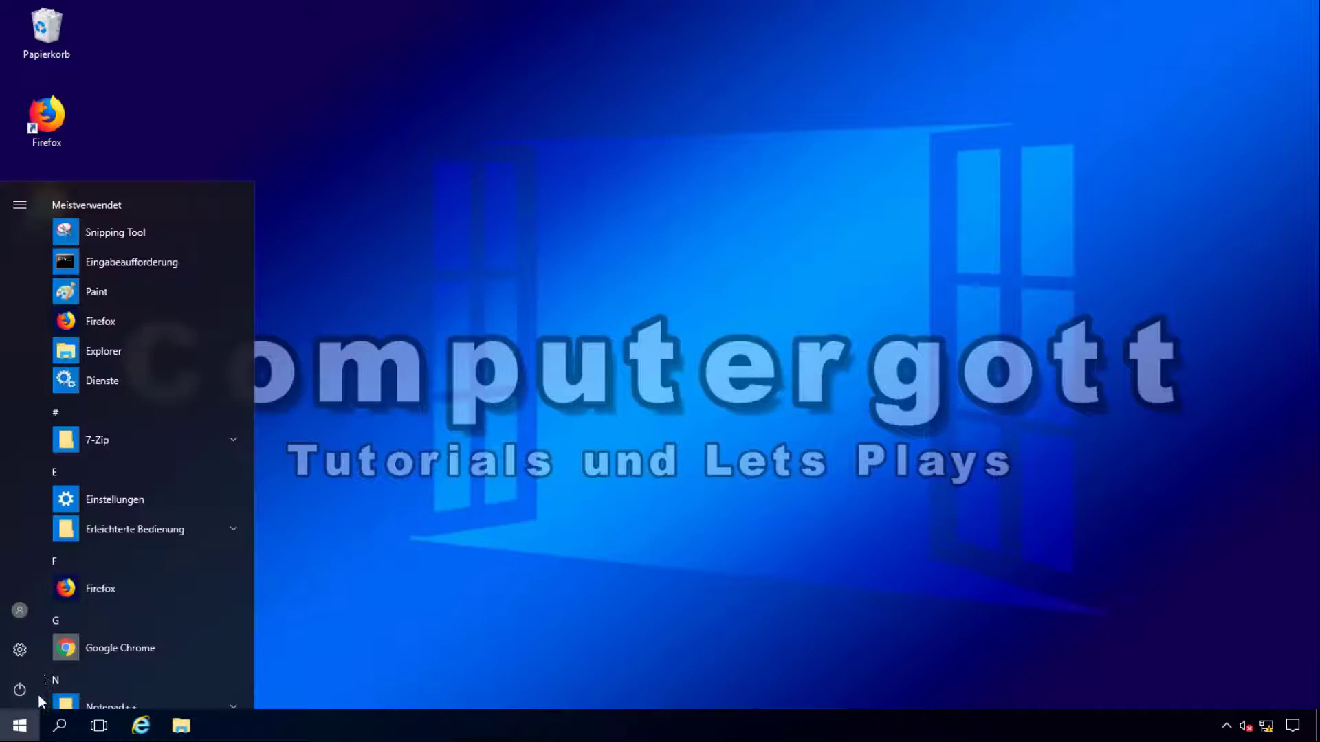
text(Serer)
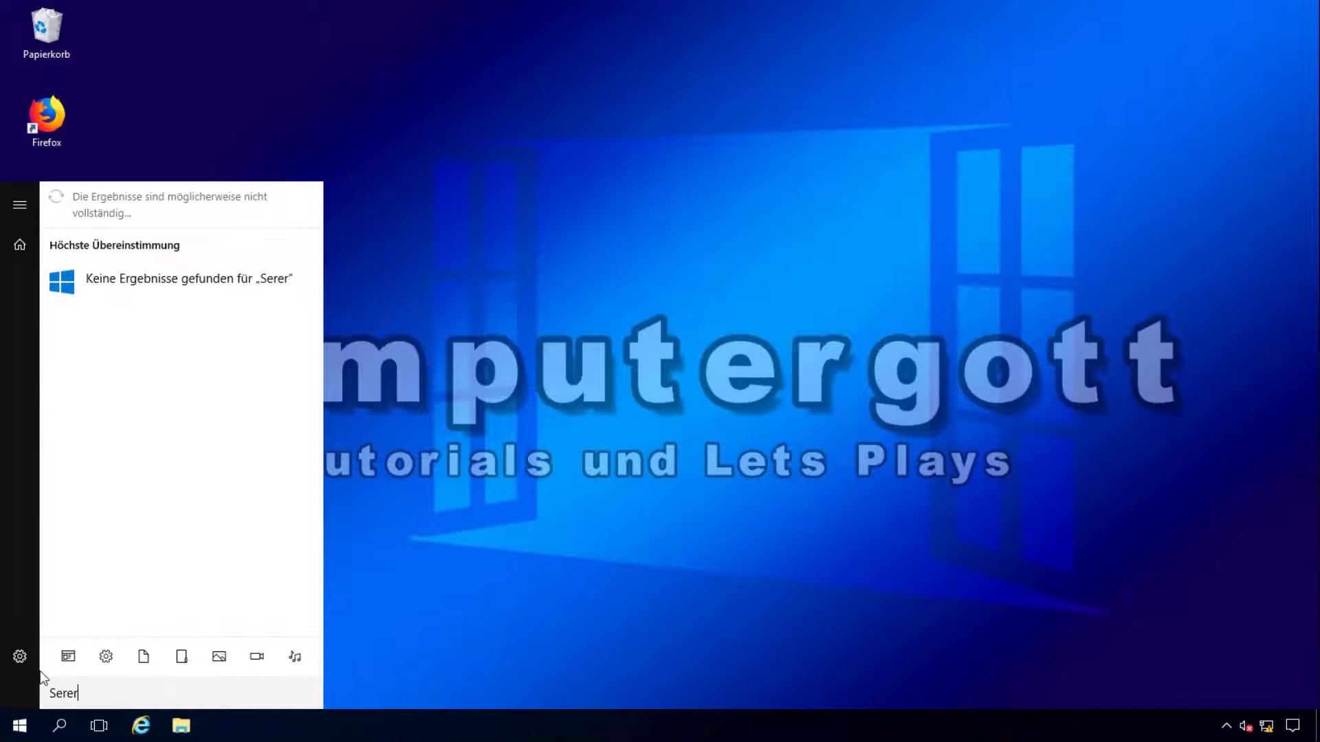
key(BackSpace)
key(BackSpace)
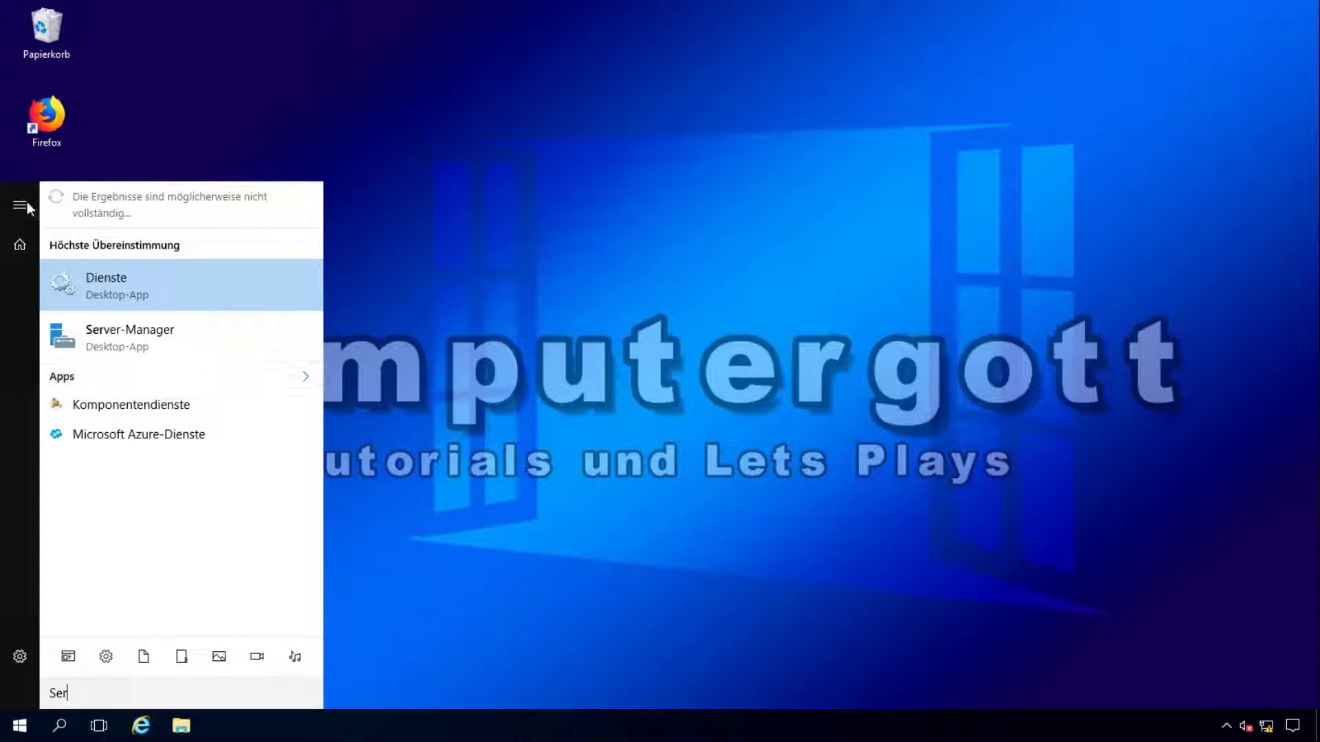
click(167, 333)
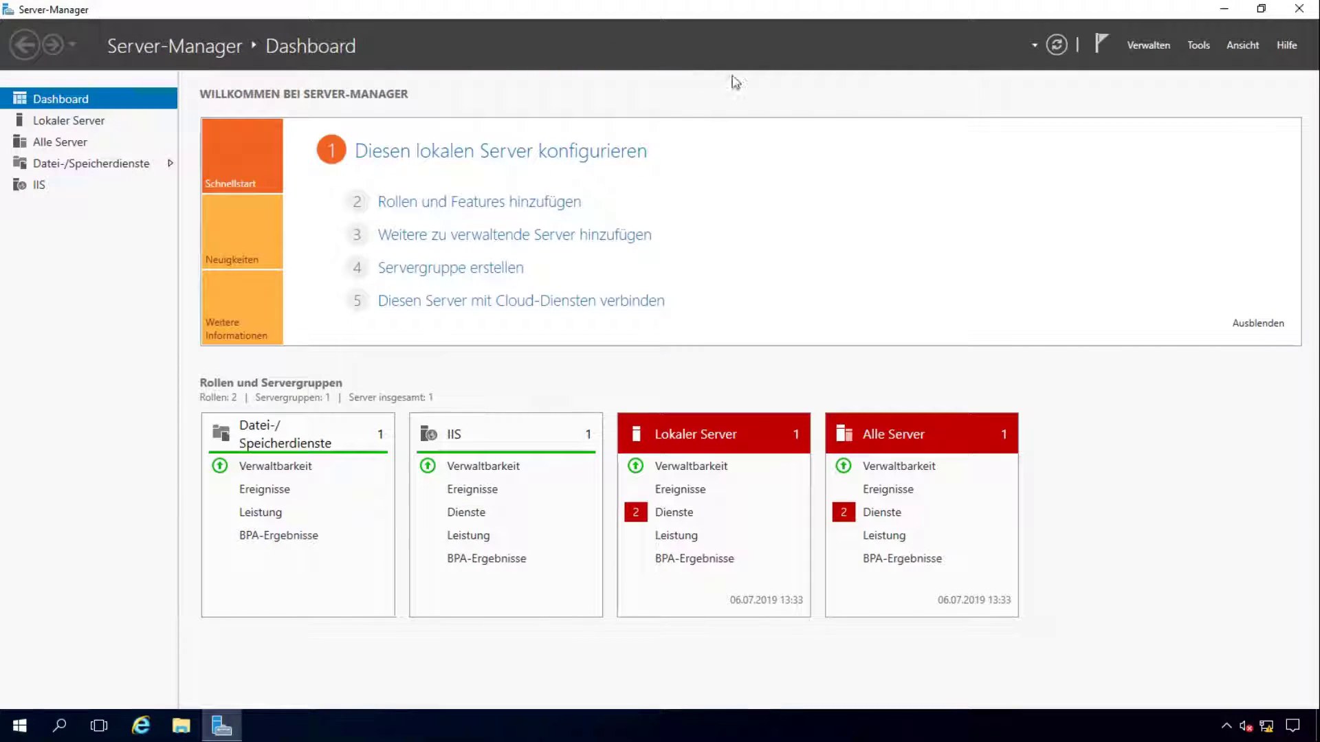
Step: In Add Roles and Features for DC01, select Active Directory-Domänendienste and DNS-Server with required features
click(1147, 50)
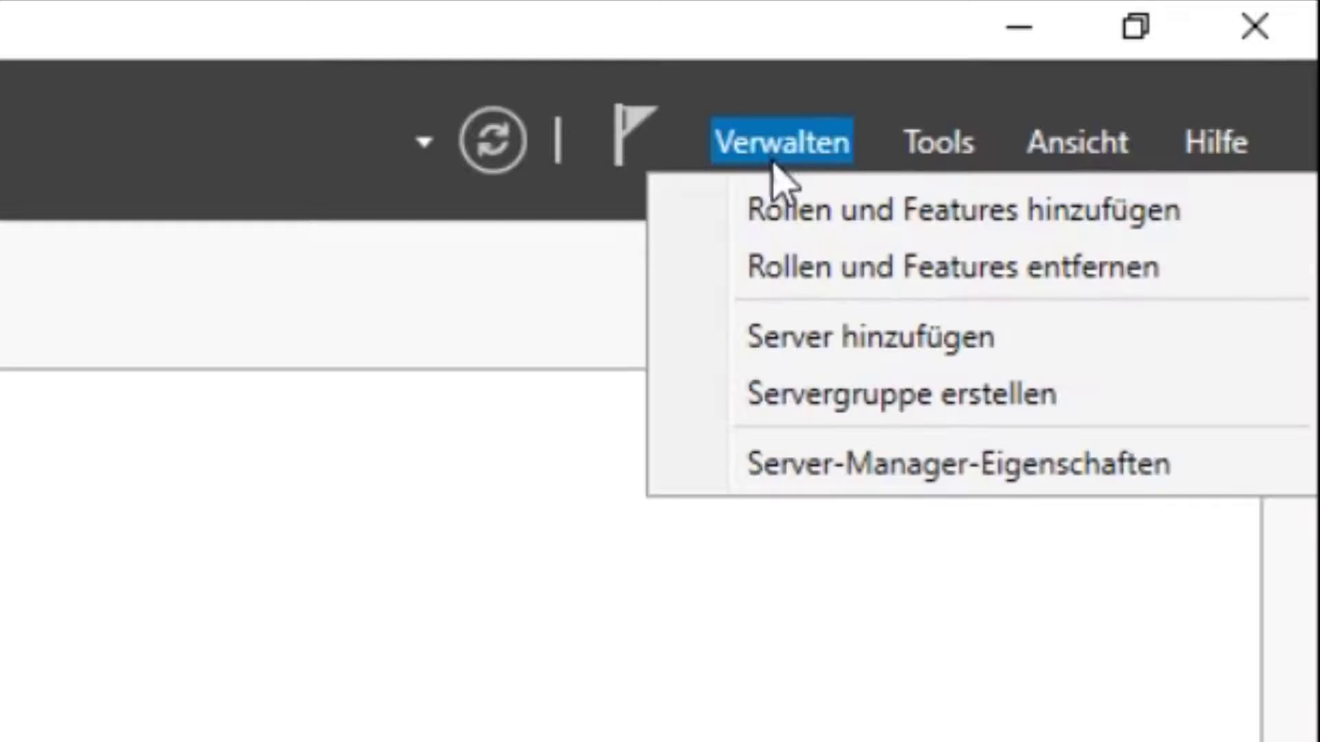
click(764, 208)
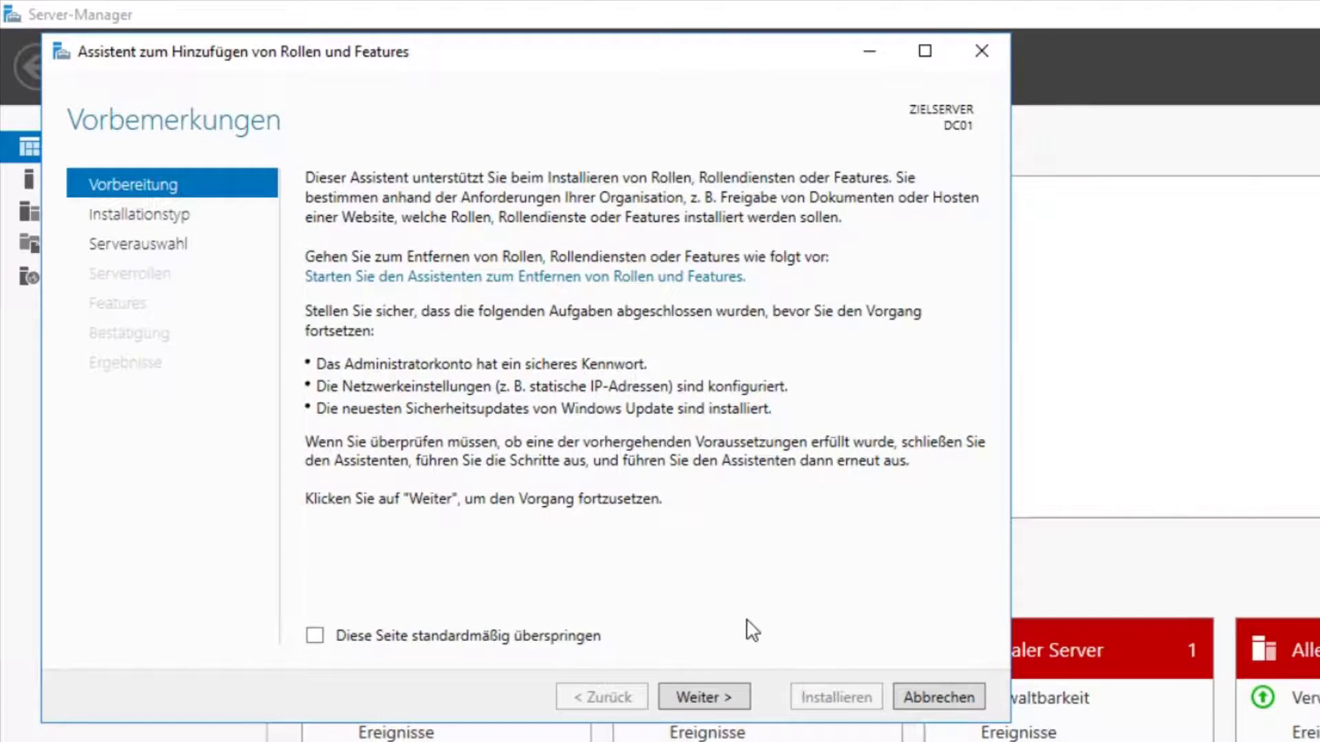
click(680, 696)
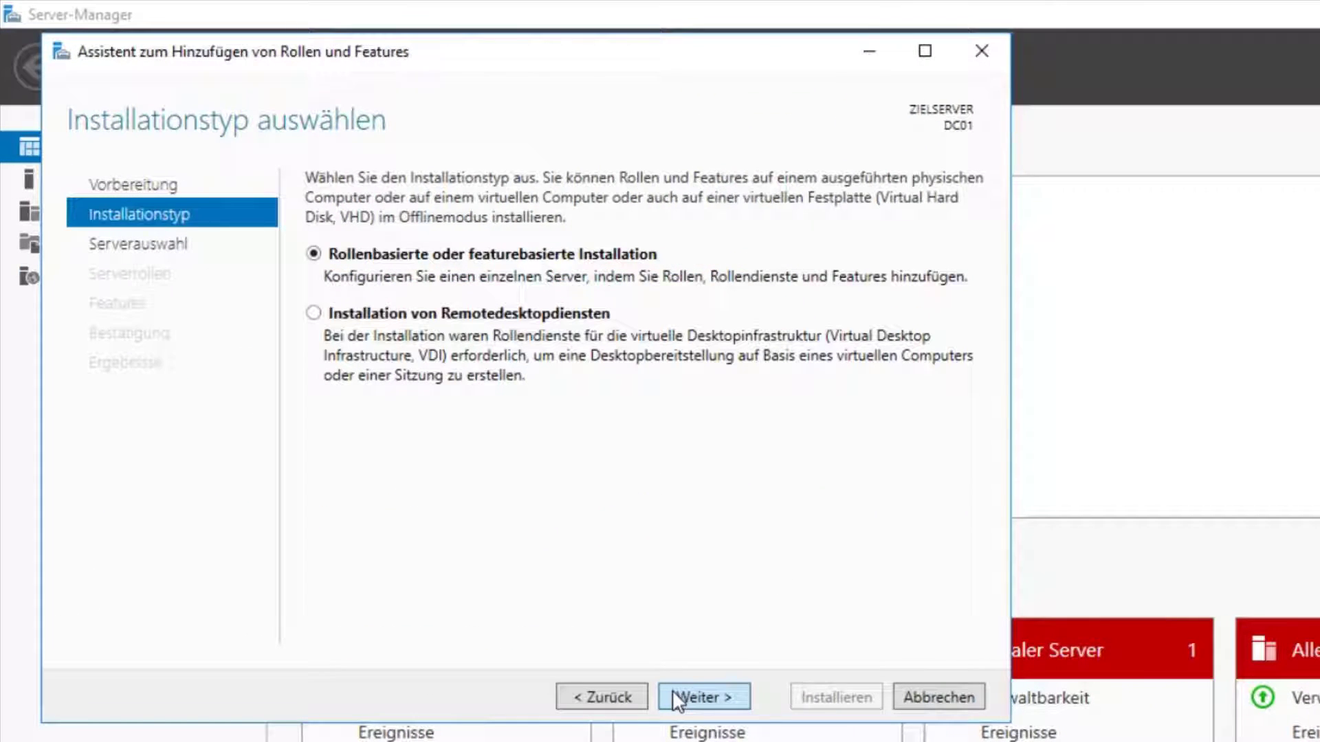
click(679, 696)
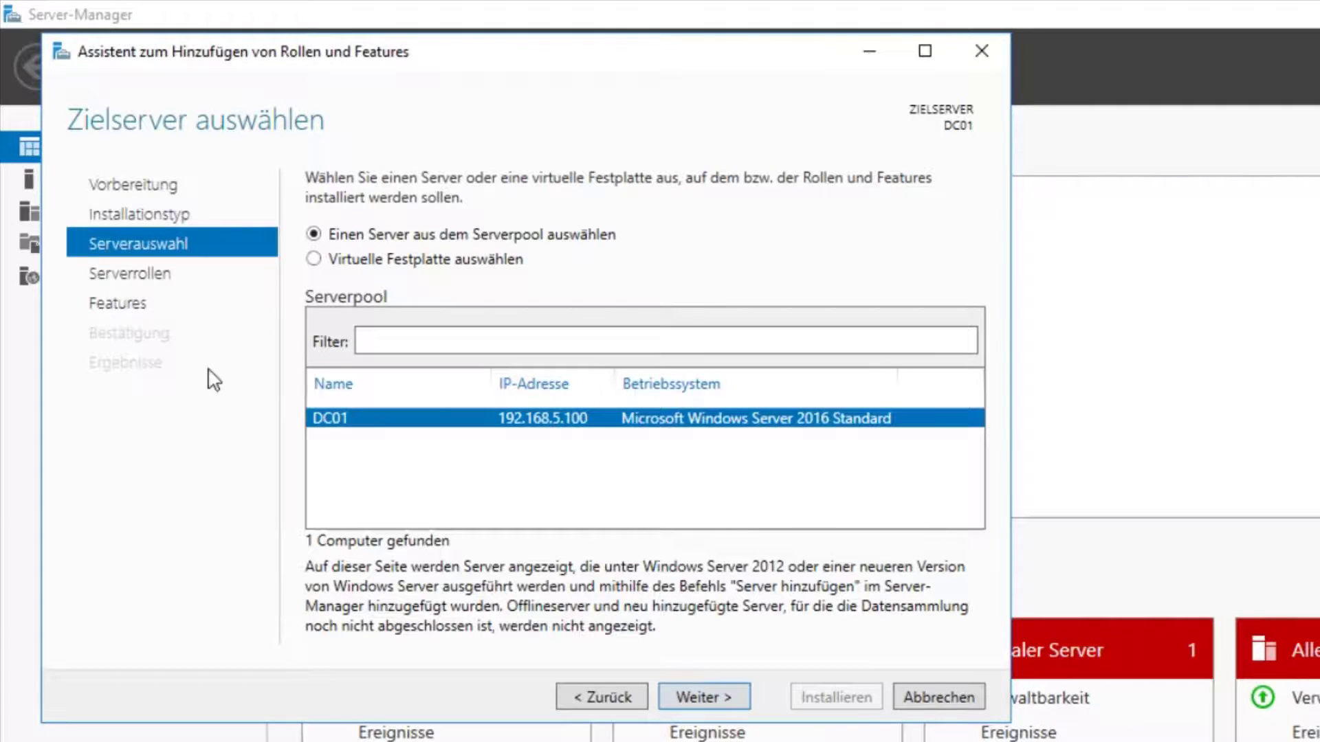
click(692, 696)
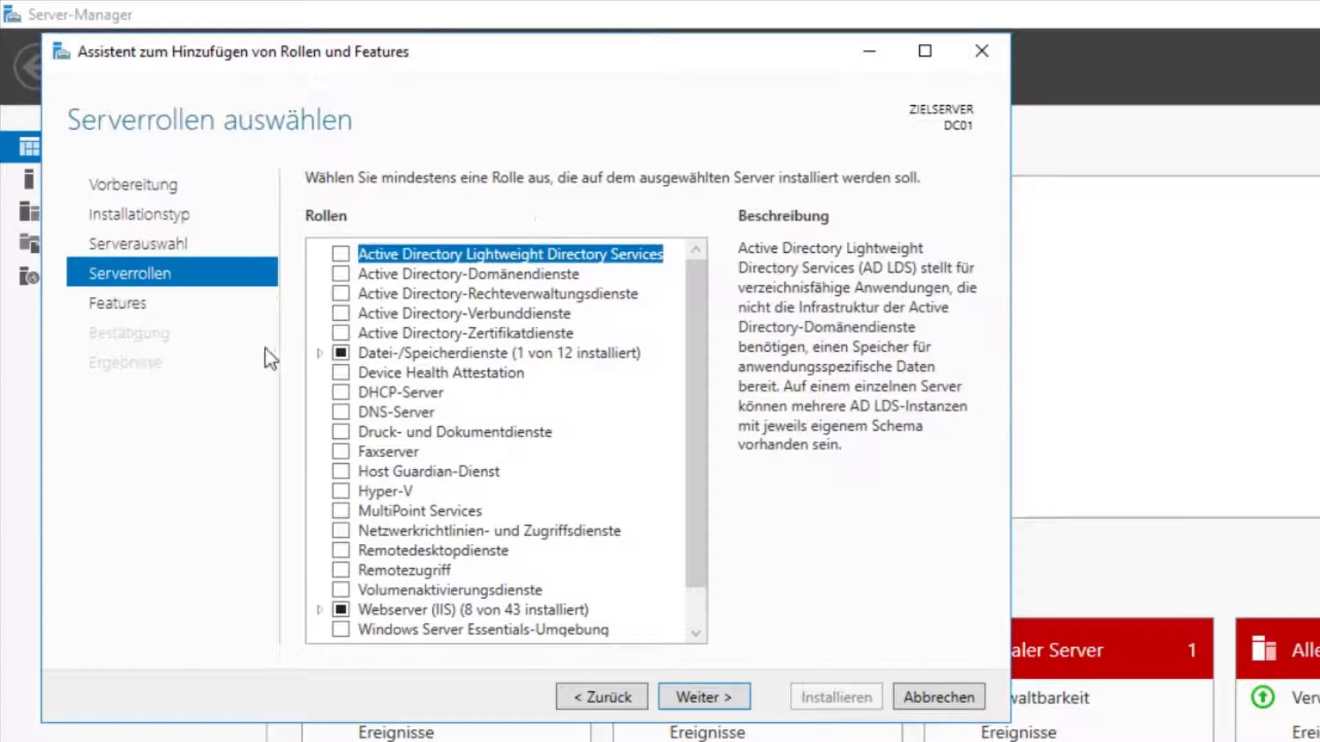
click(342, 277)
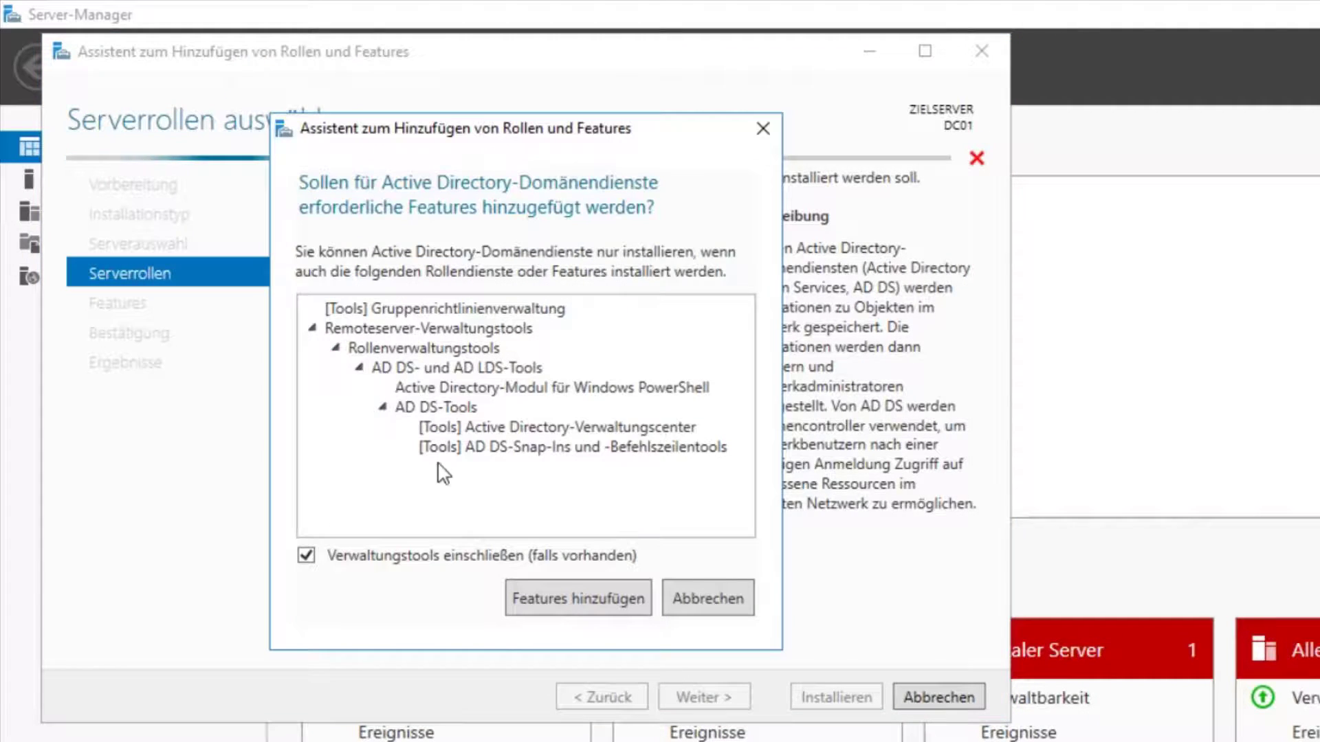
click(581, 592)
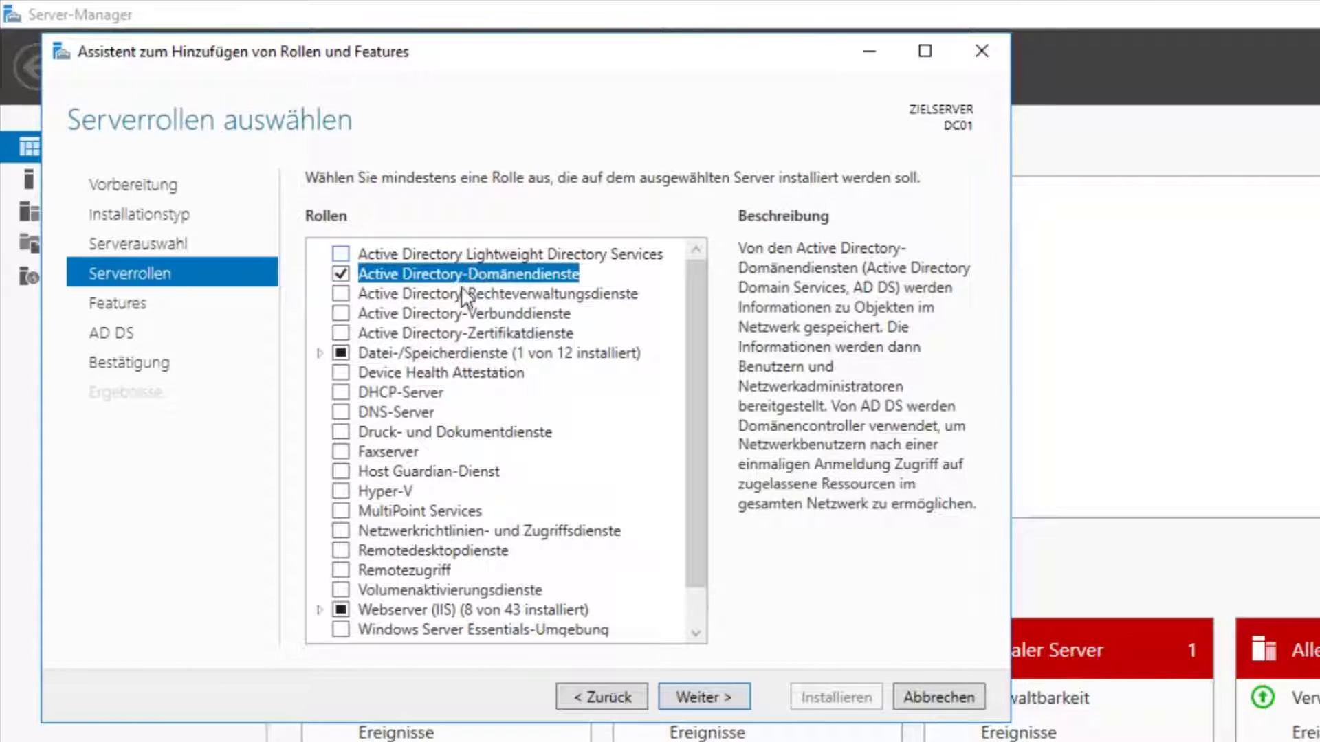
click(340, 411)
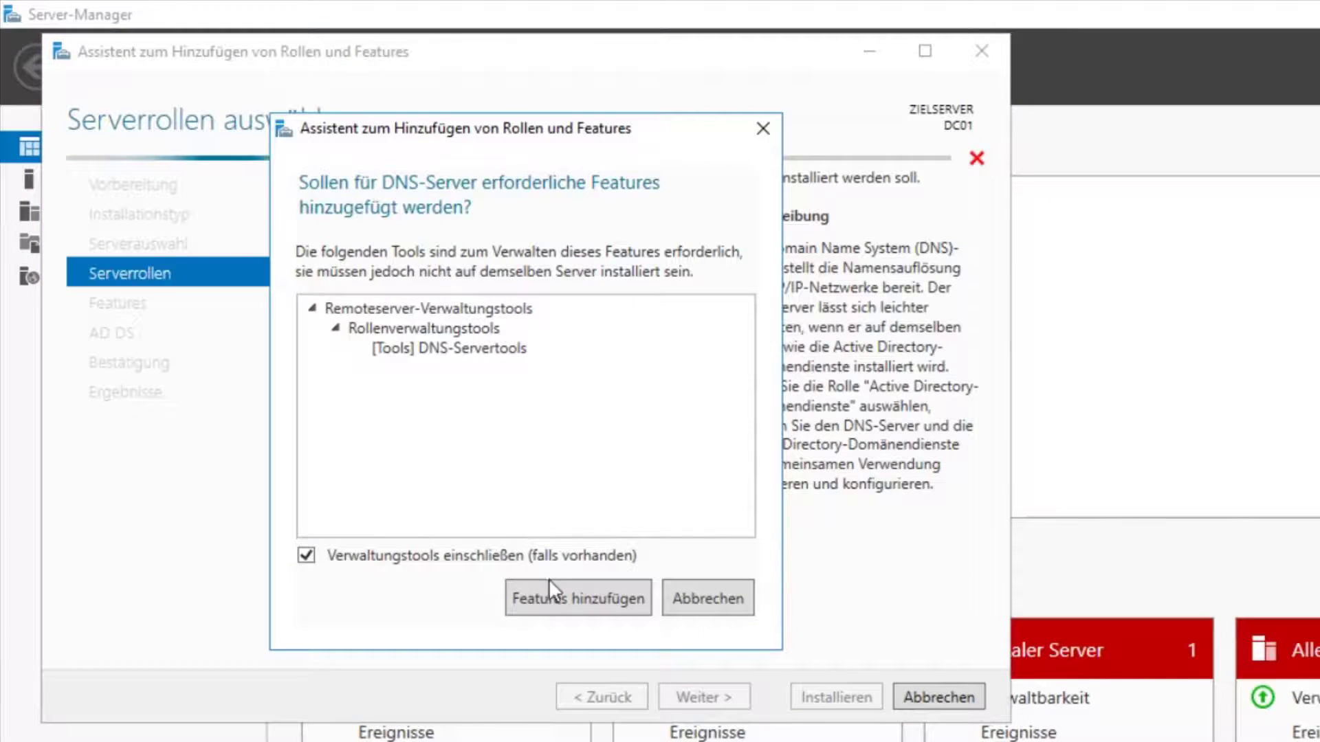
click(570, 610)
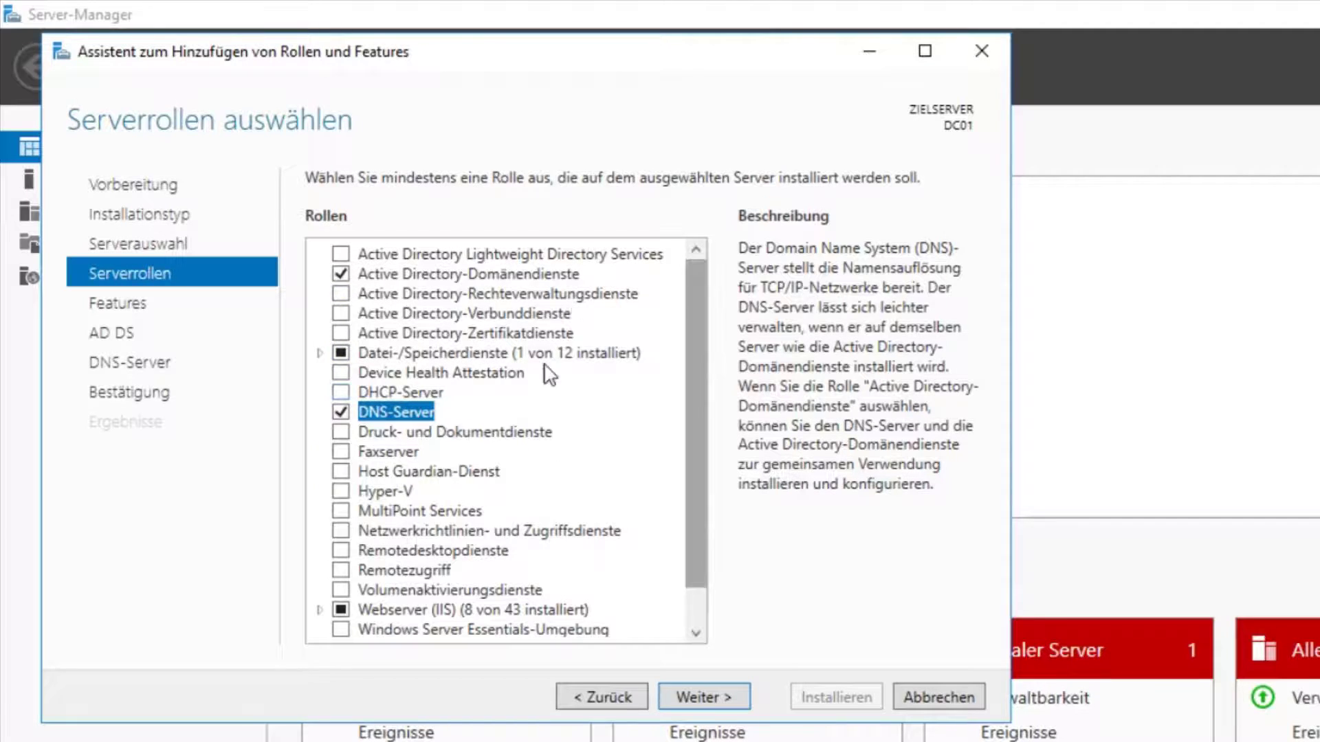
Step: Proceed through the remaining wizard pages, start the installation, and launch Control Panel via Win+R
click(709, 695)
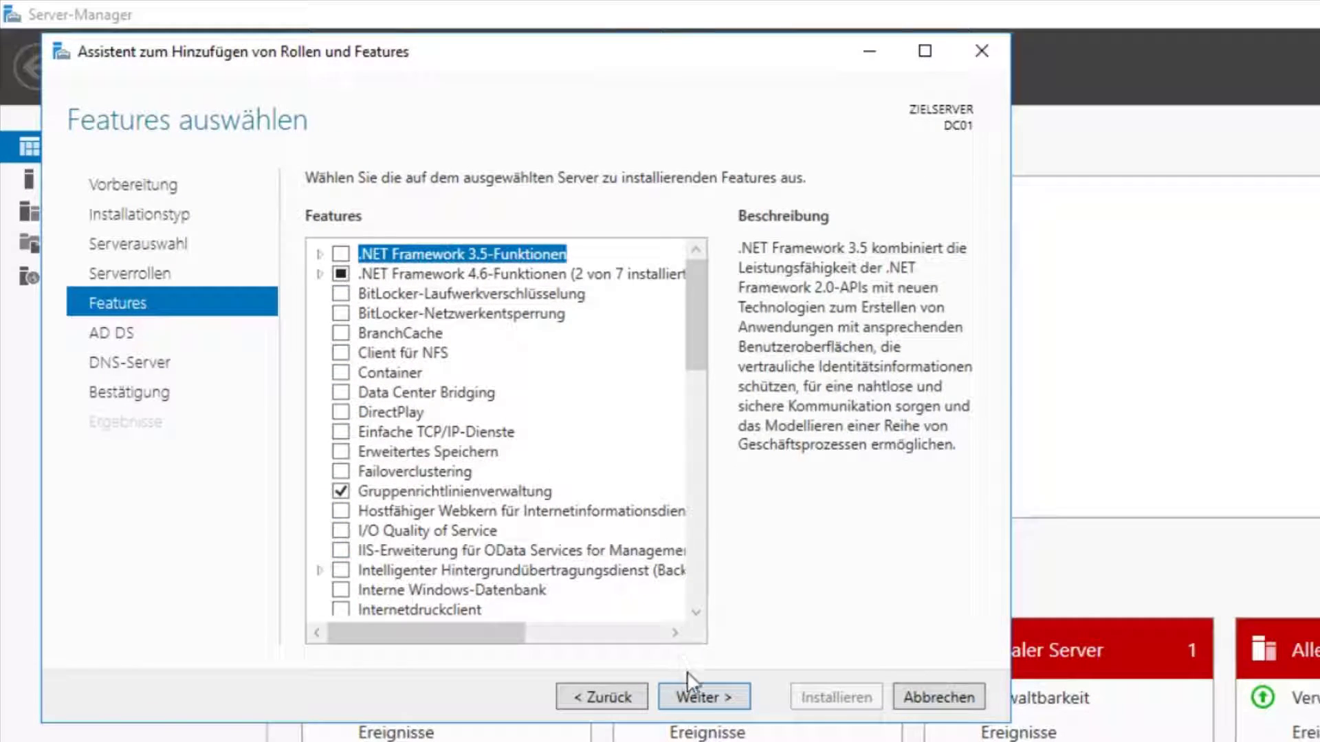
click(696, 696)
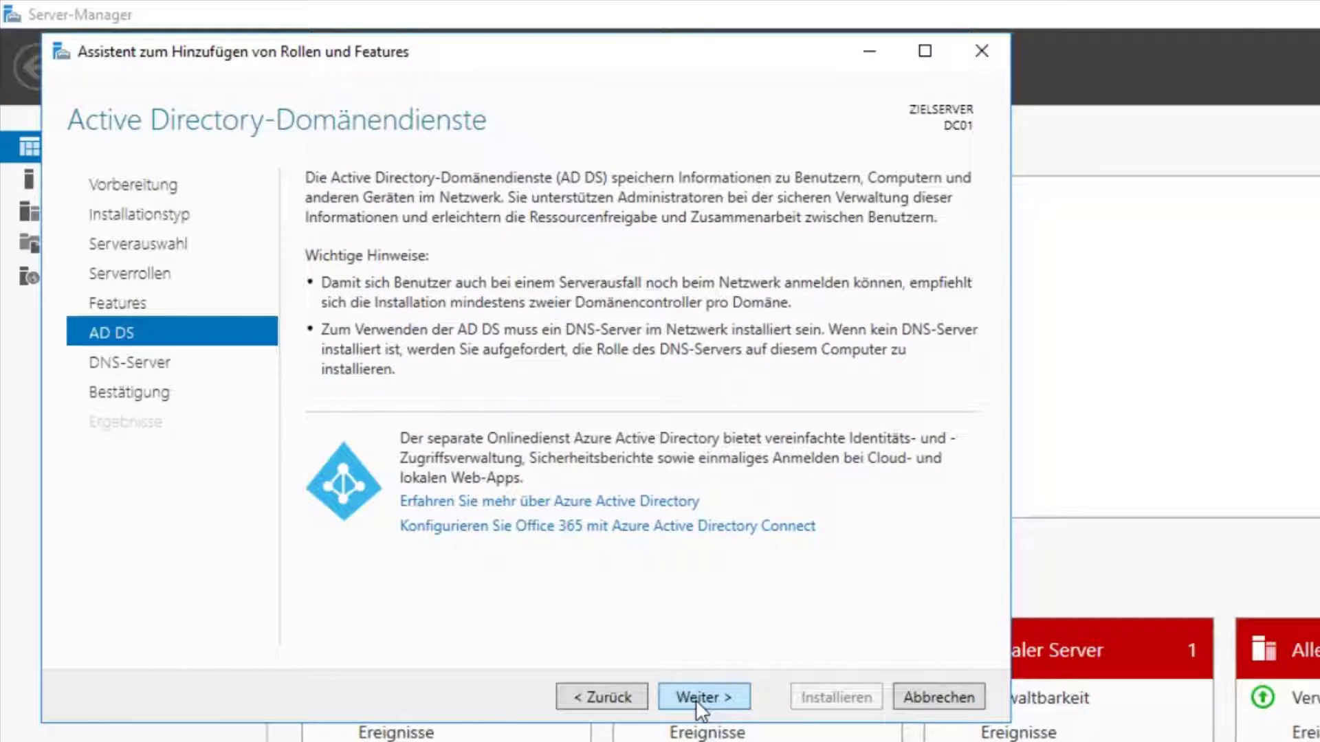
click(696, 700)
click(696, 700)
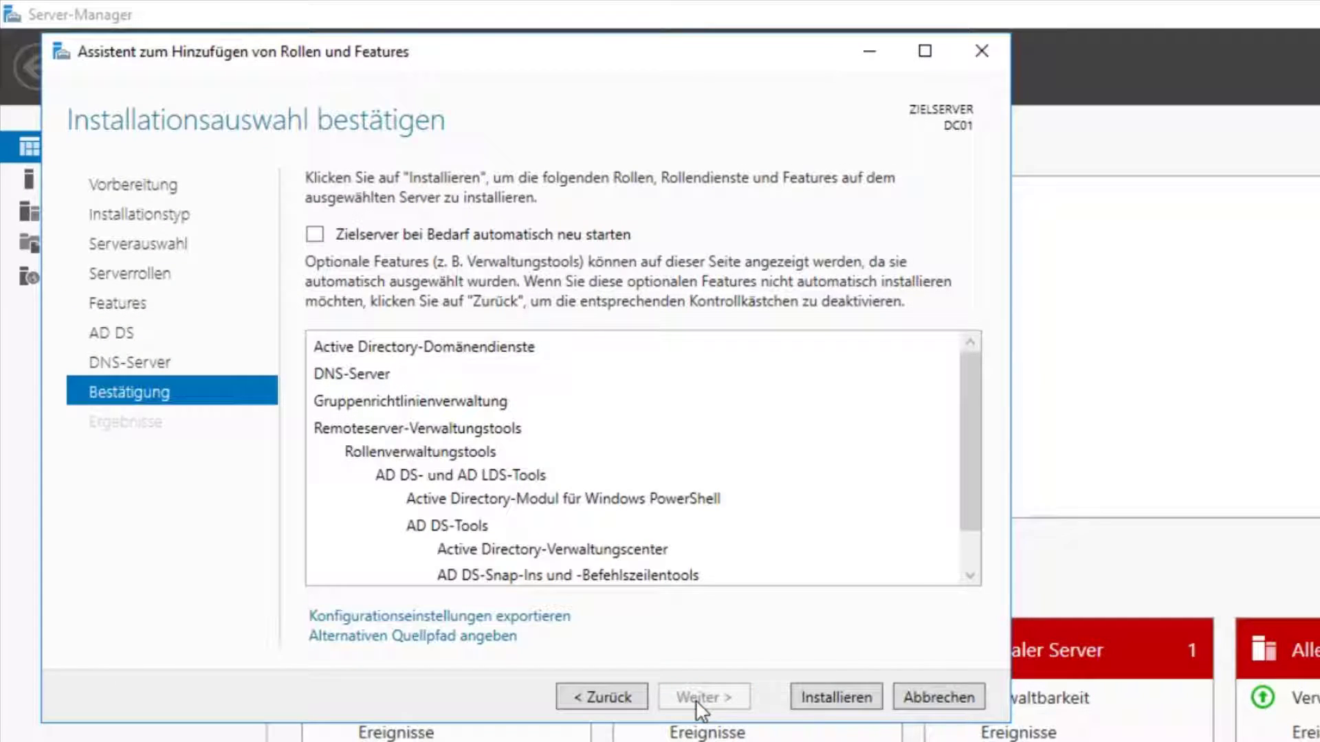
click(819, 699)
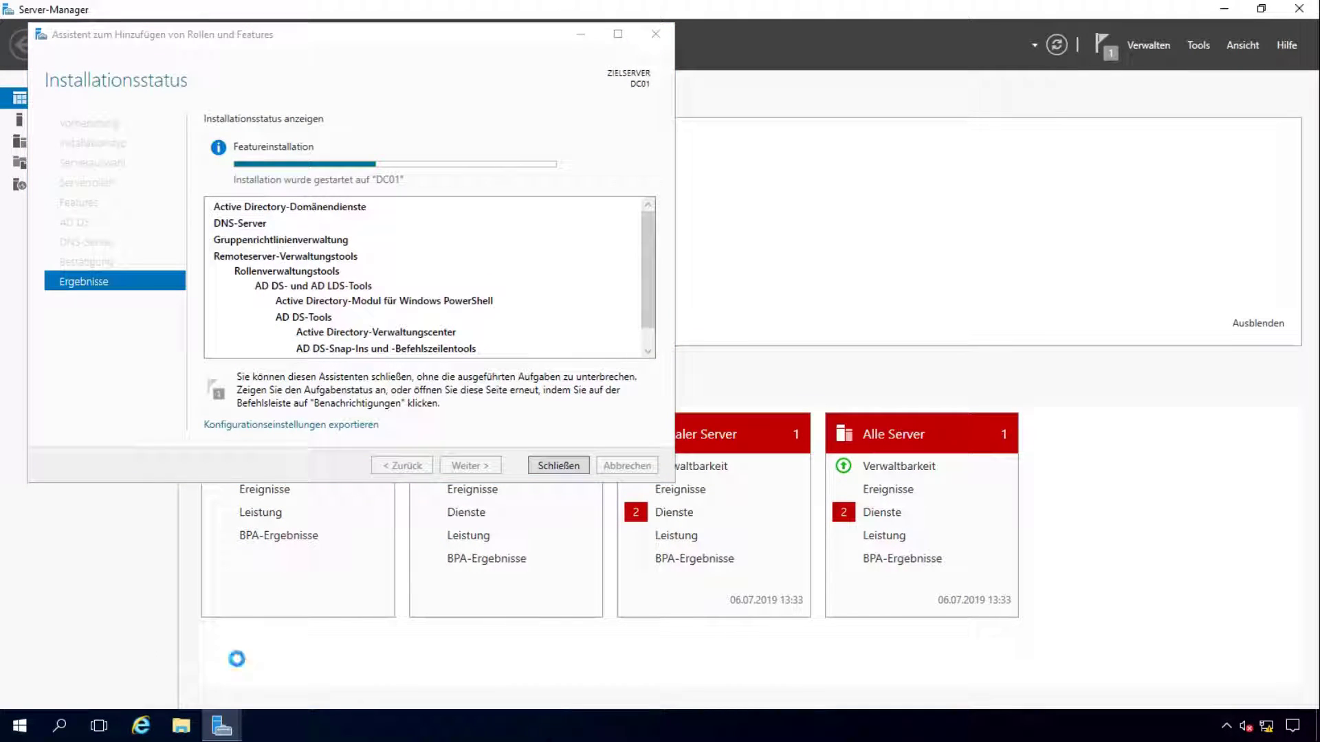
key(super+r)
key(Return)
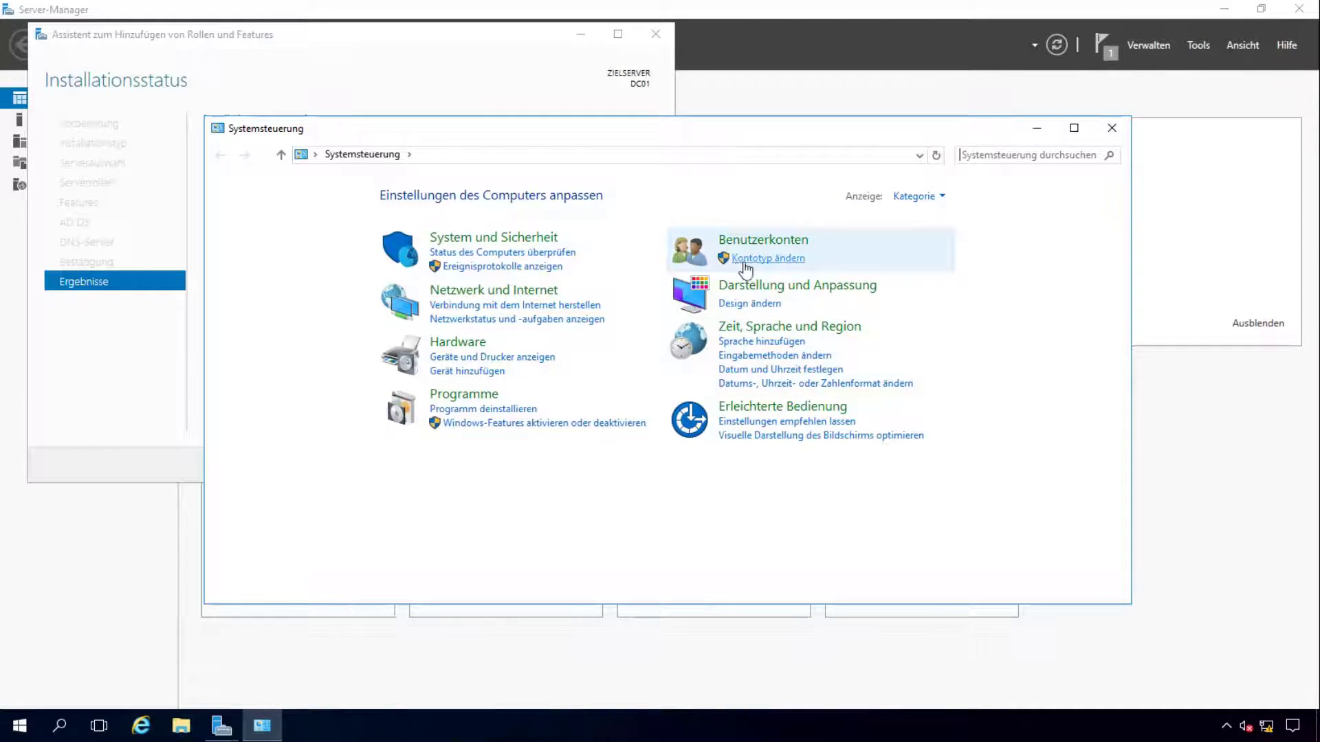
Step: Go through User Accounts to the Administrator account's password change form
click(776, 244)
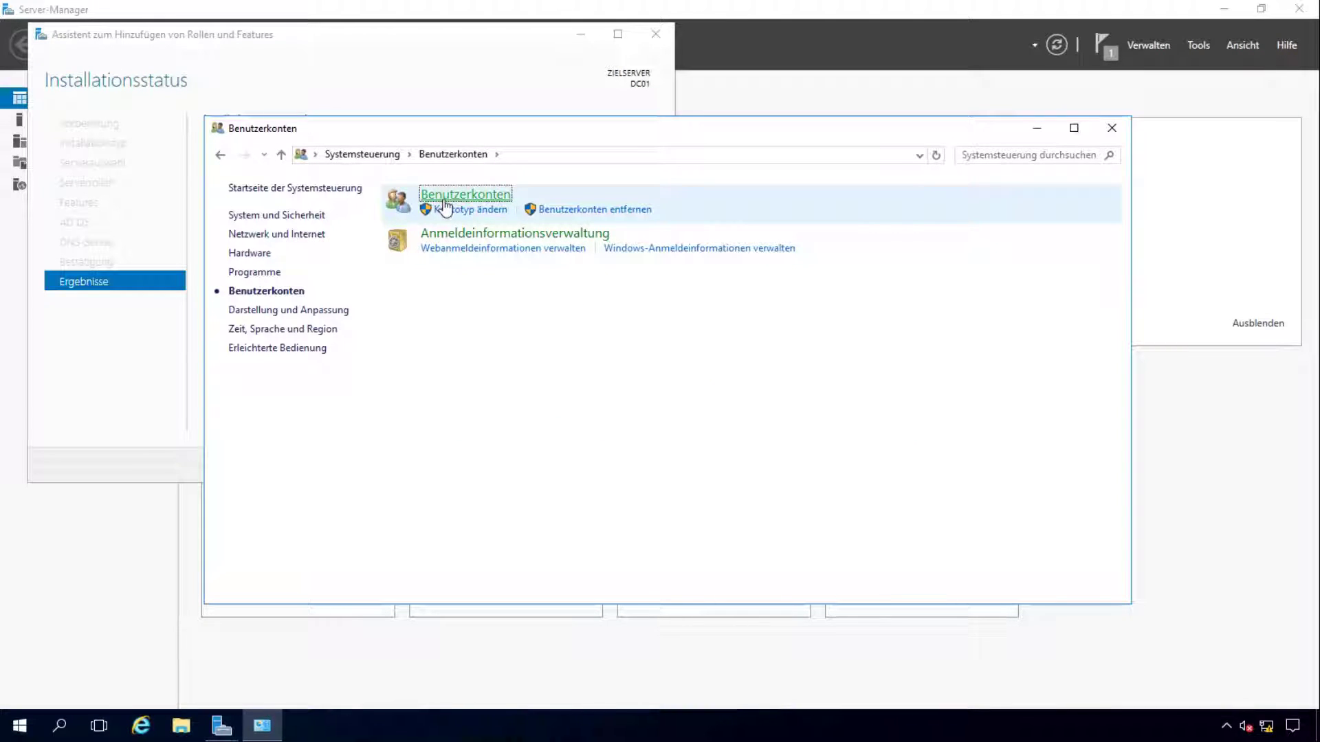
key(Return)
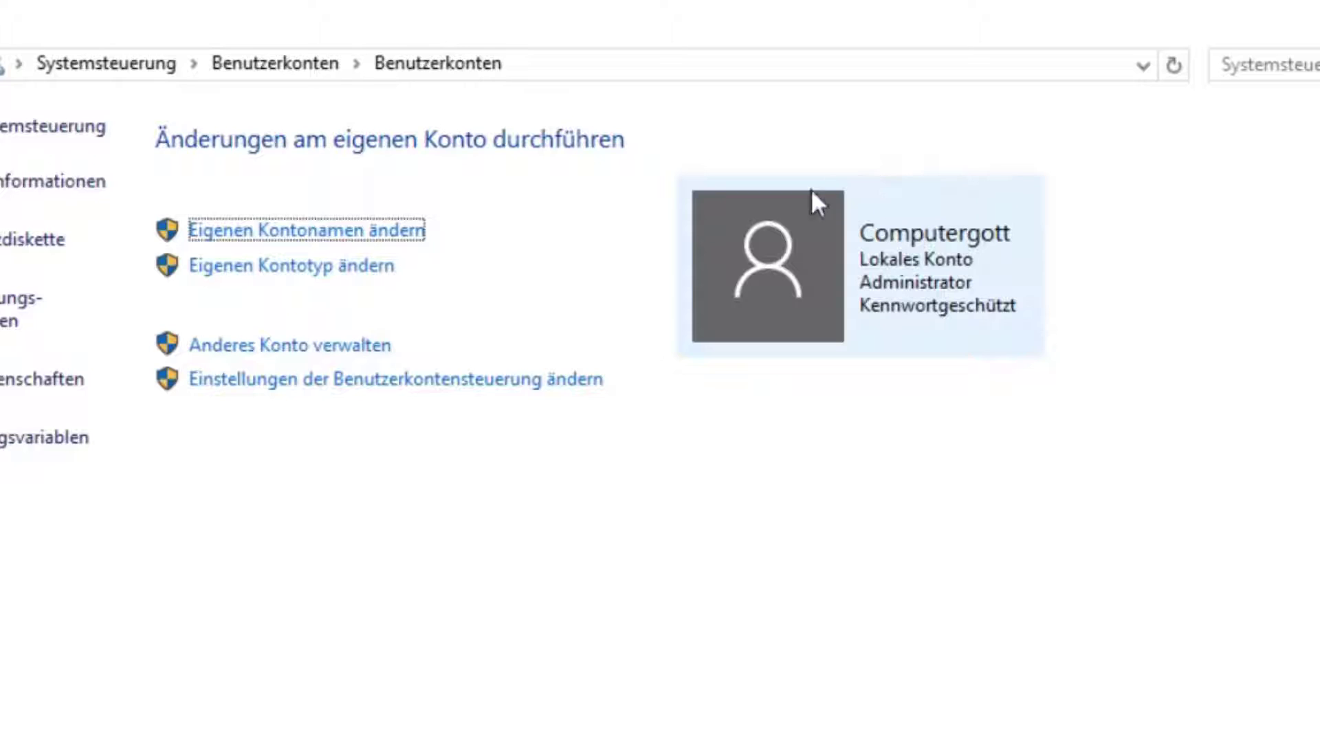
click(318, 346)
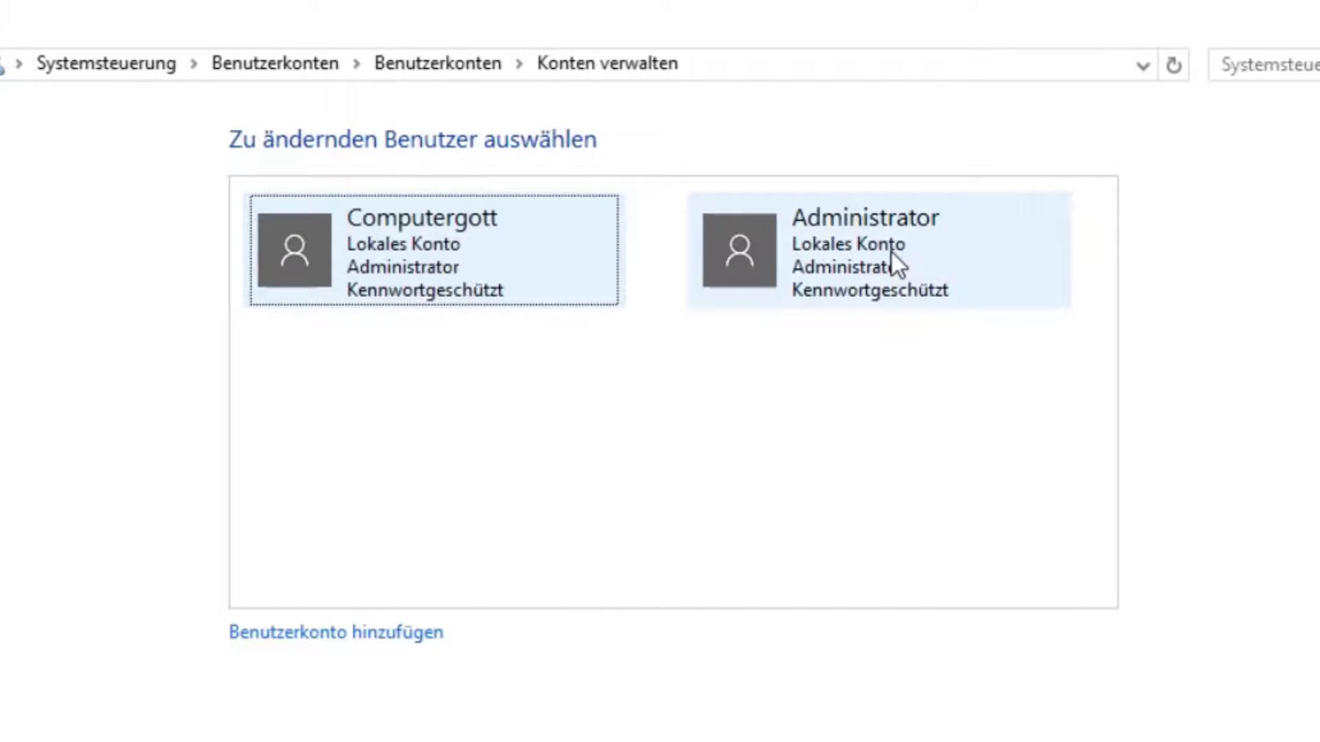
click(892, 256)
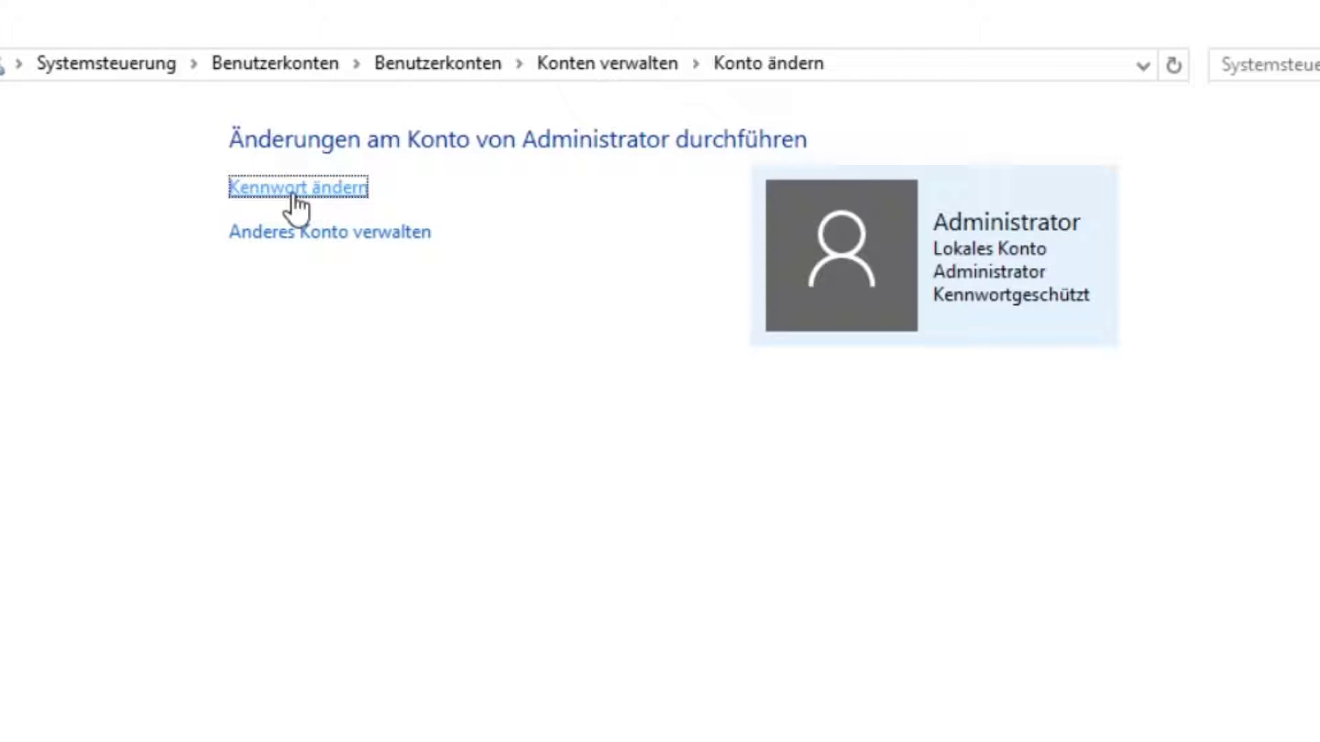
click(292, 192)
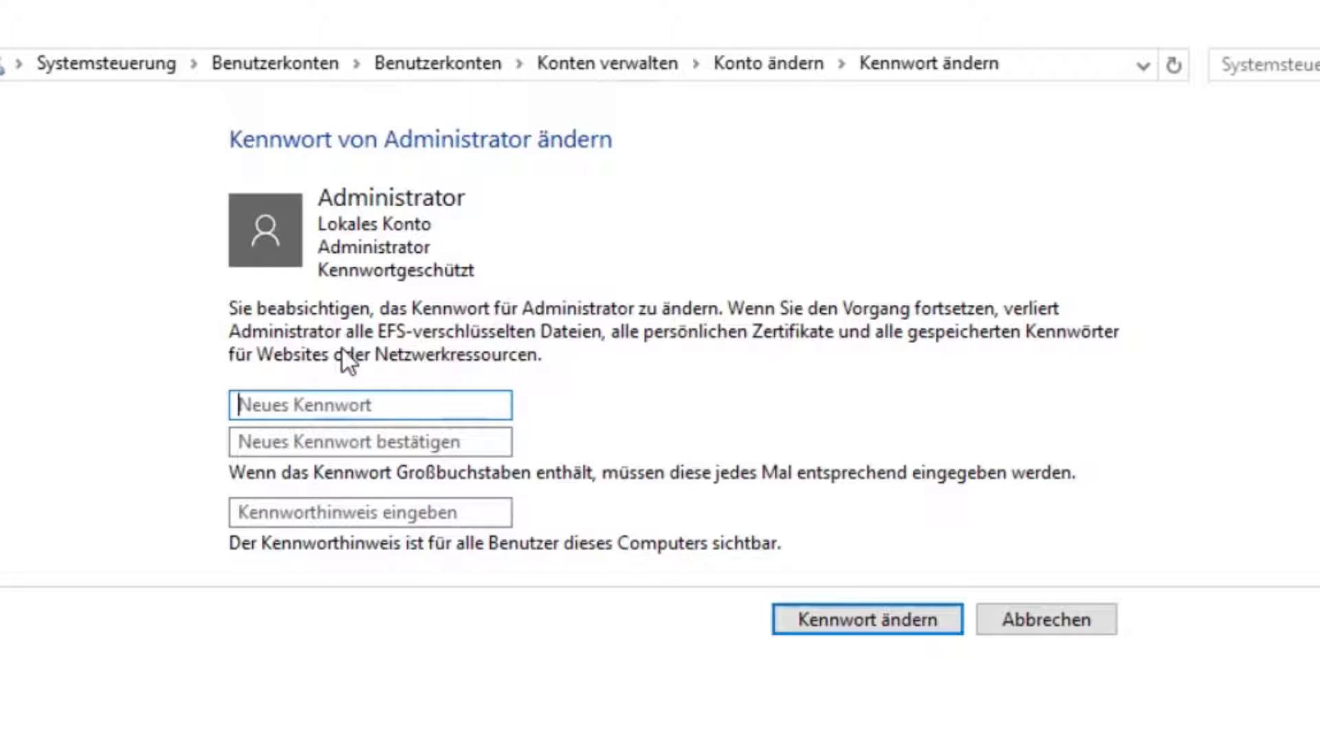
Step: Set and confirm a new Administrator password with hint 'AD-PW', then close the window
text(********)
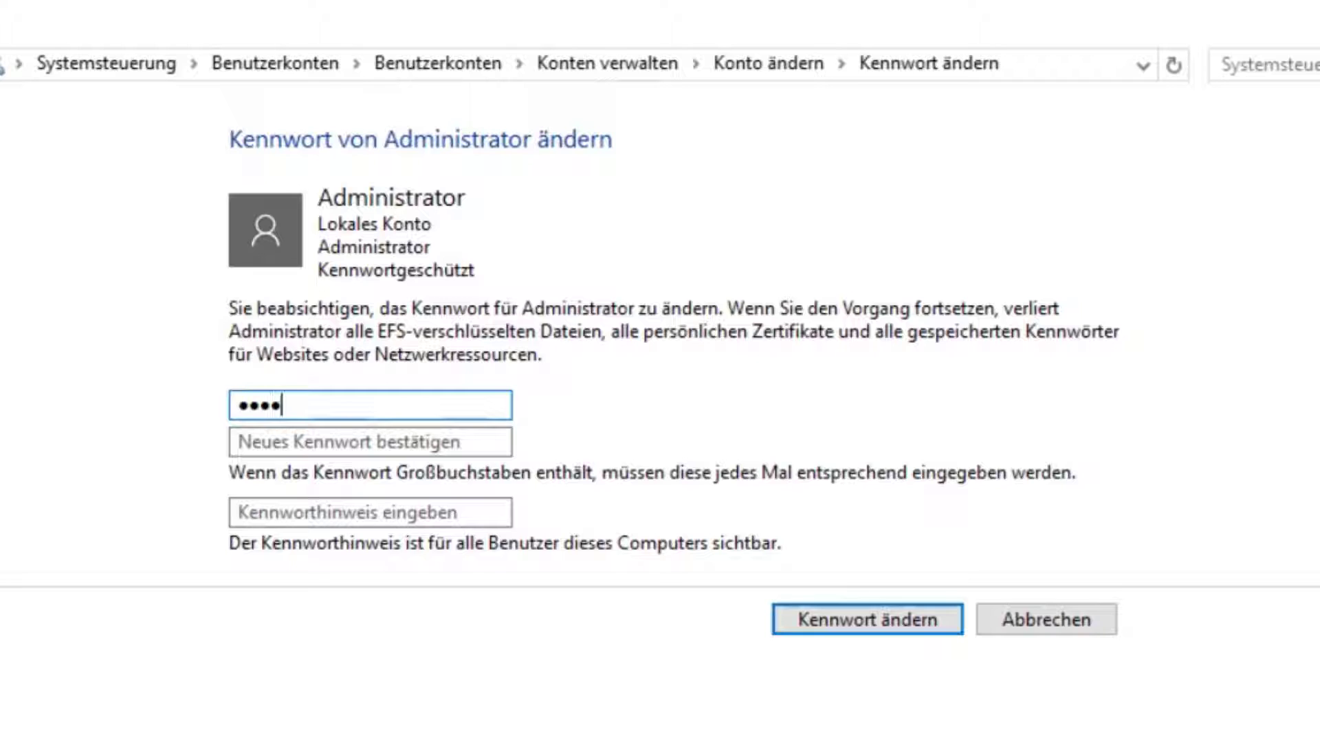
key(Tab)
text(*****)
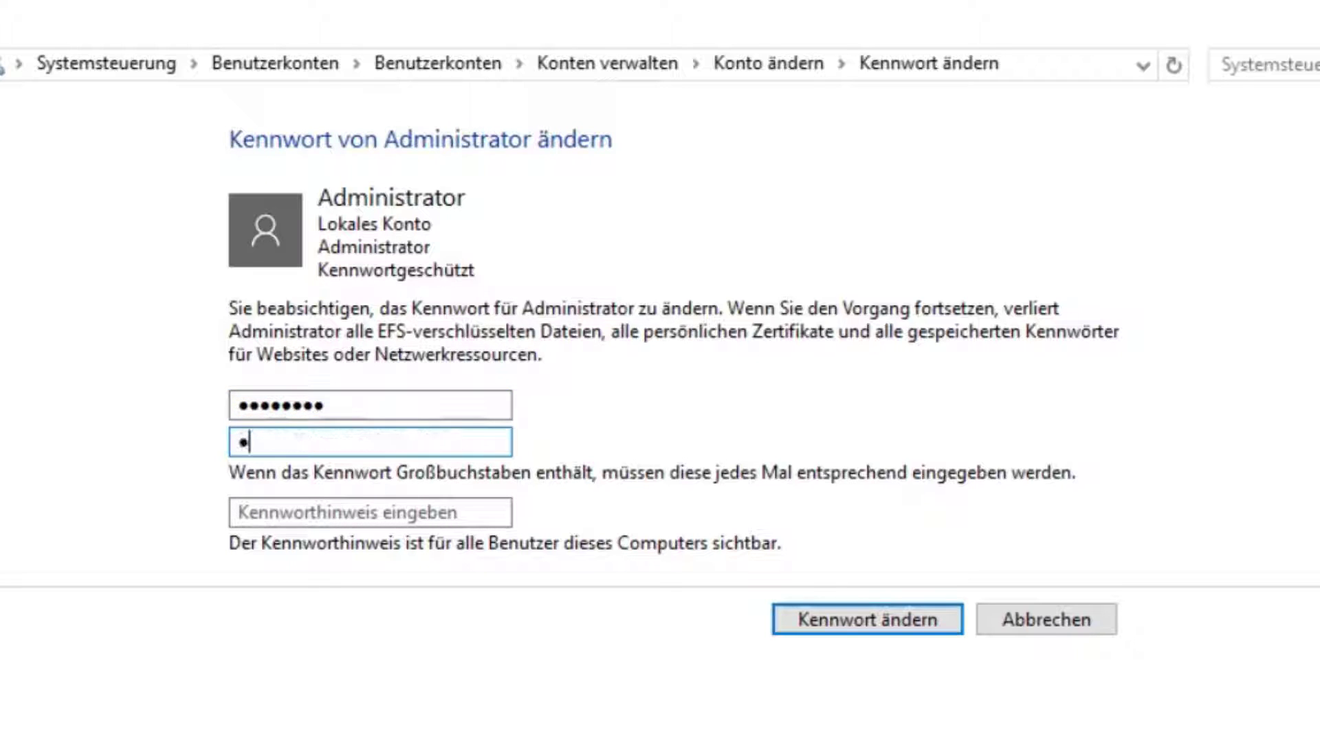
text(***)
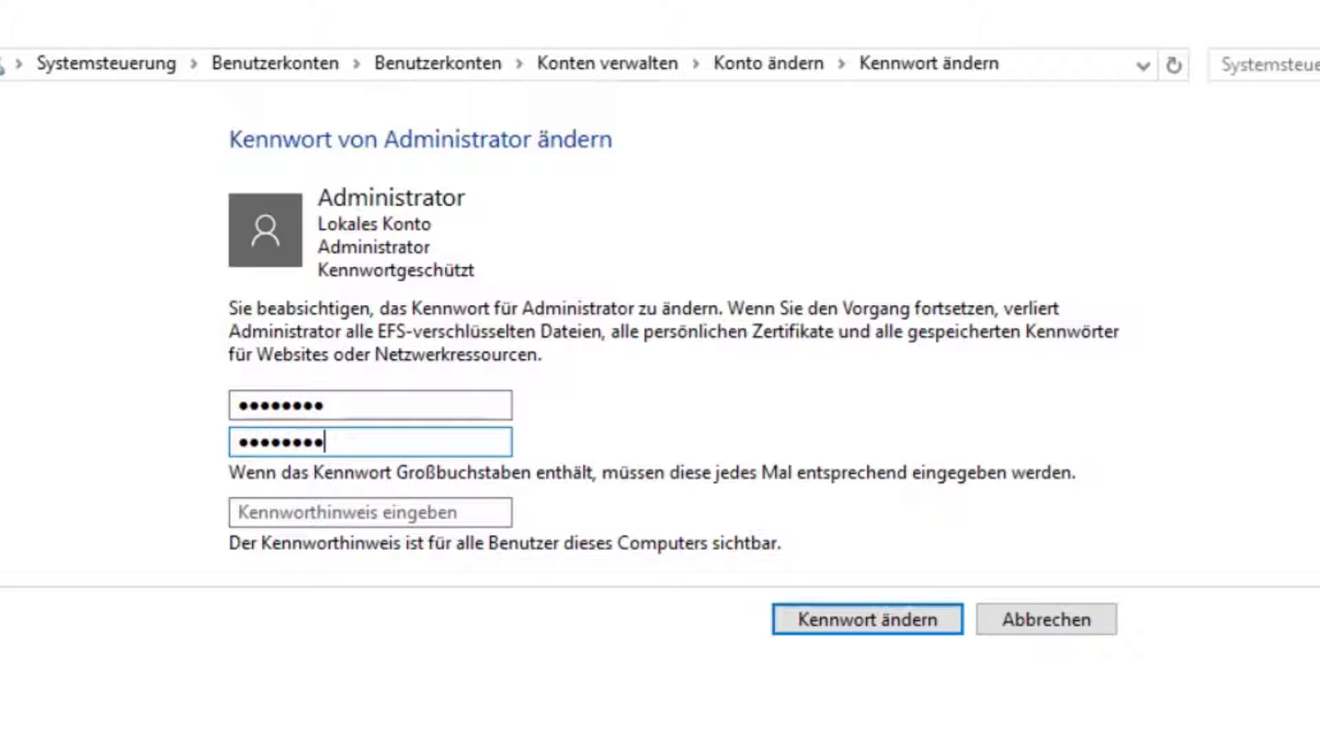
click(242, 512)
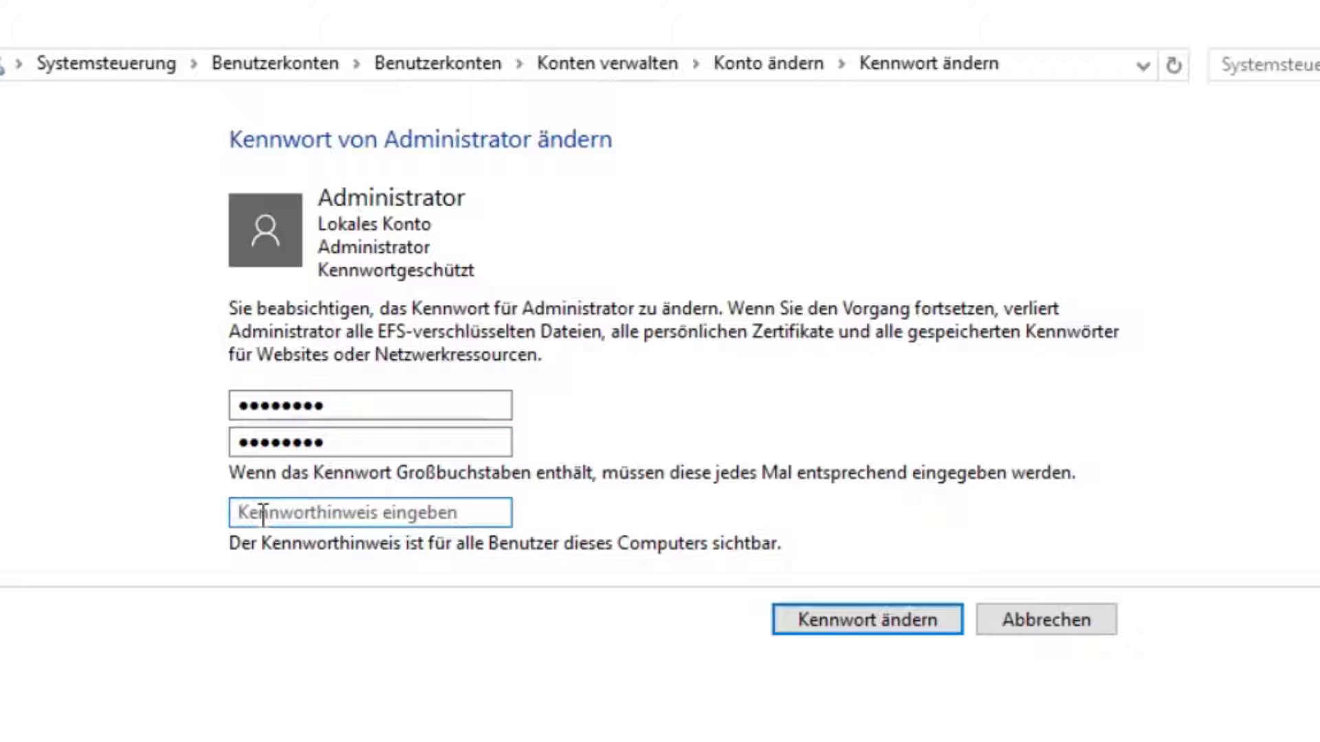
text(AD-PW)
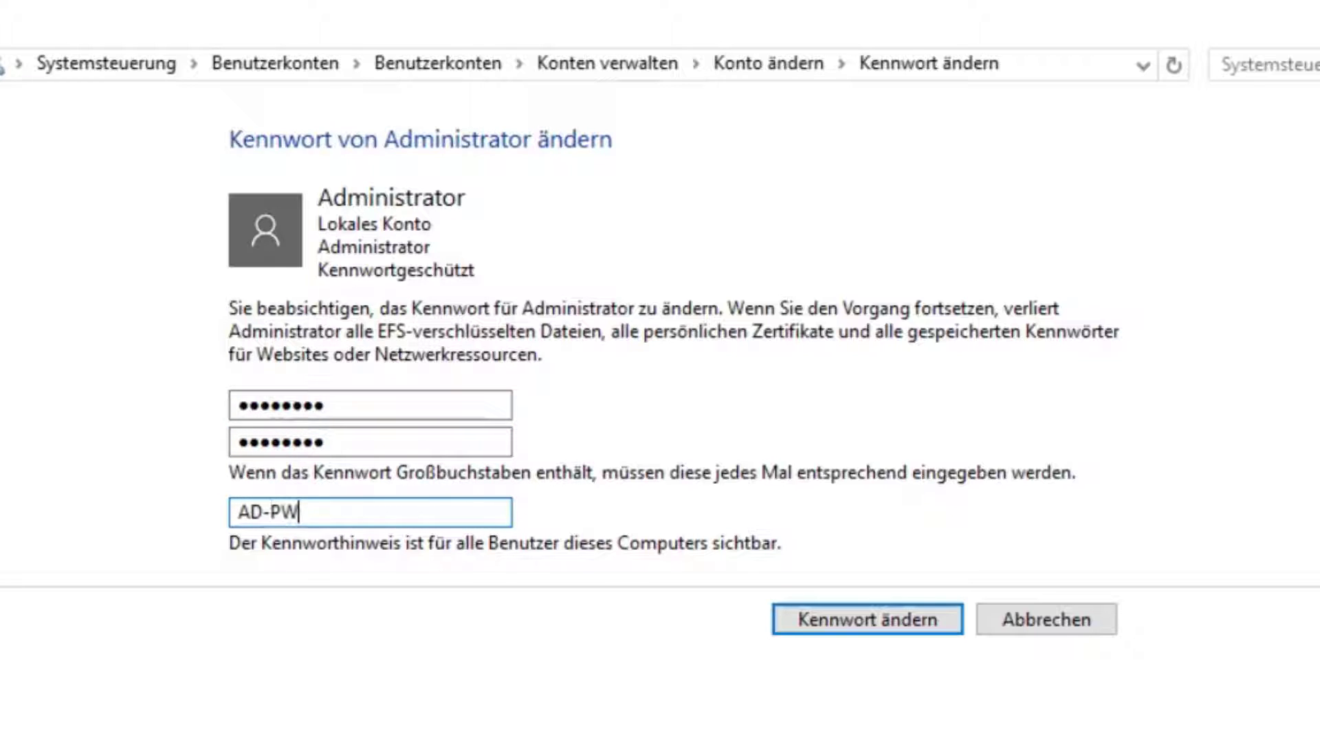
click(848, 621)
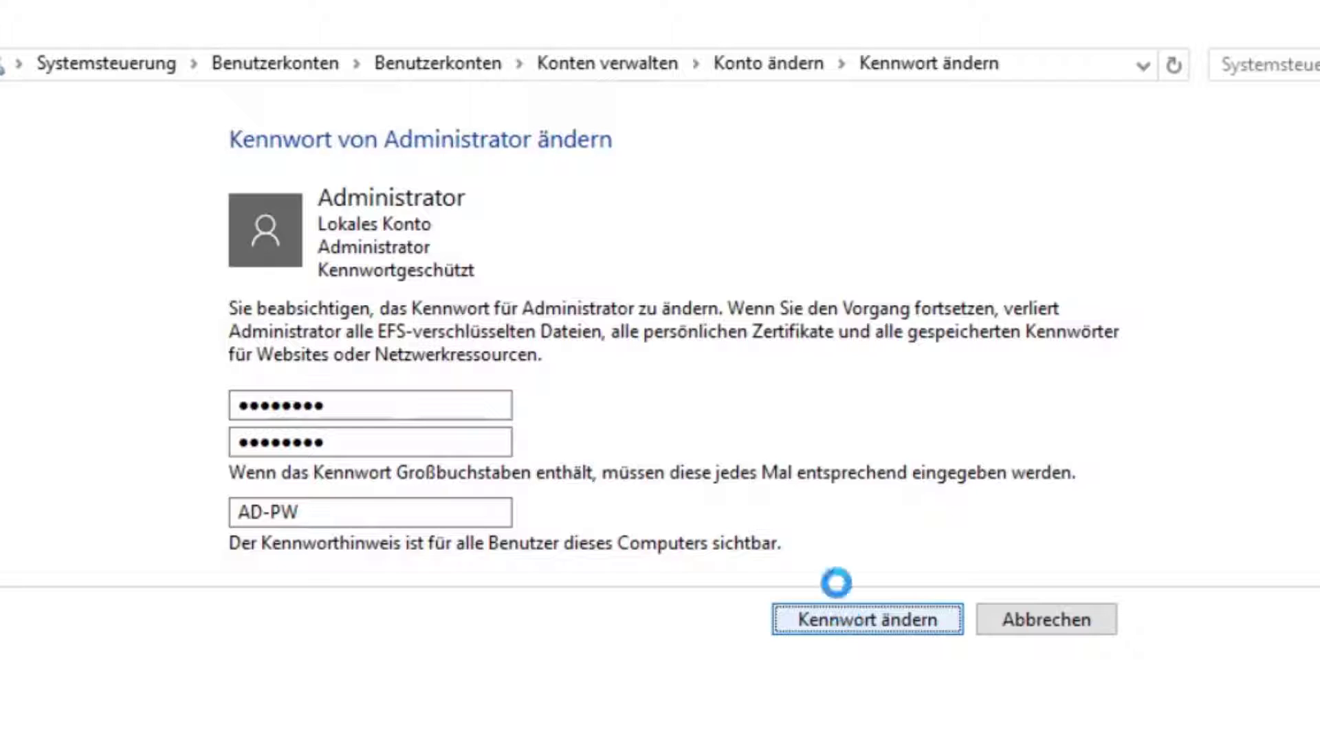
key(alt+F4)
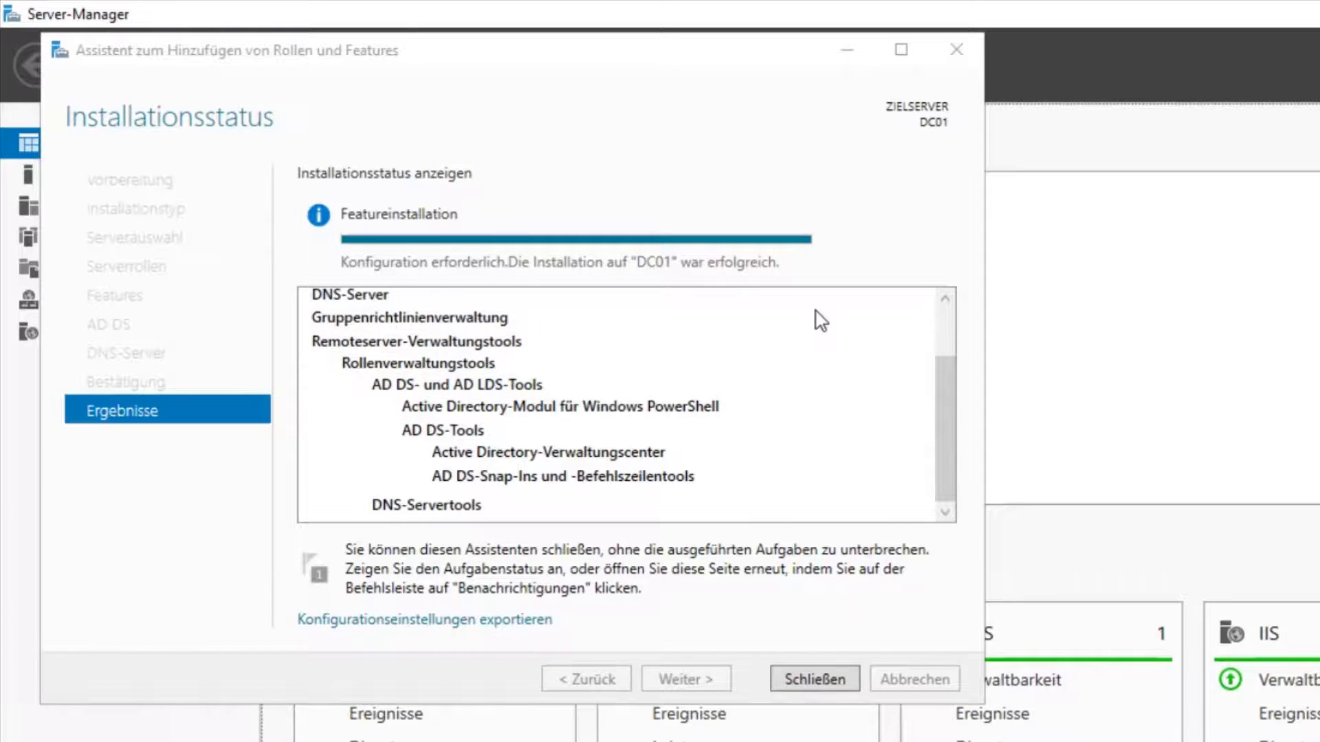
Step: Close the finished installer and choose 'Server zu einem Domänencontroller heraufstufen' from the notifications
click(816, 679)
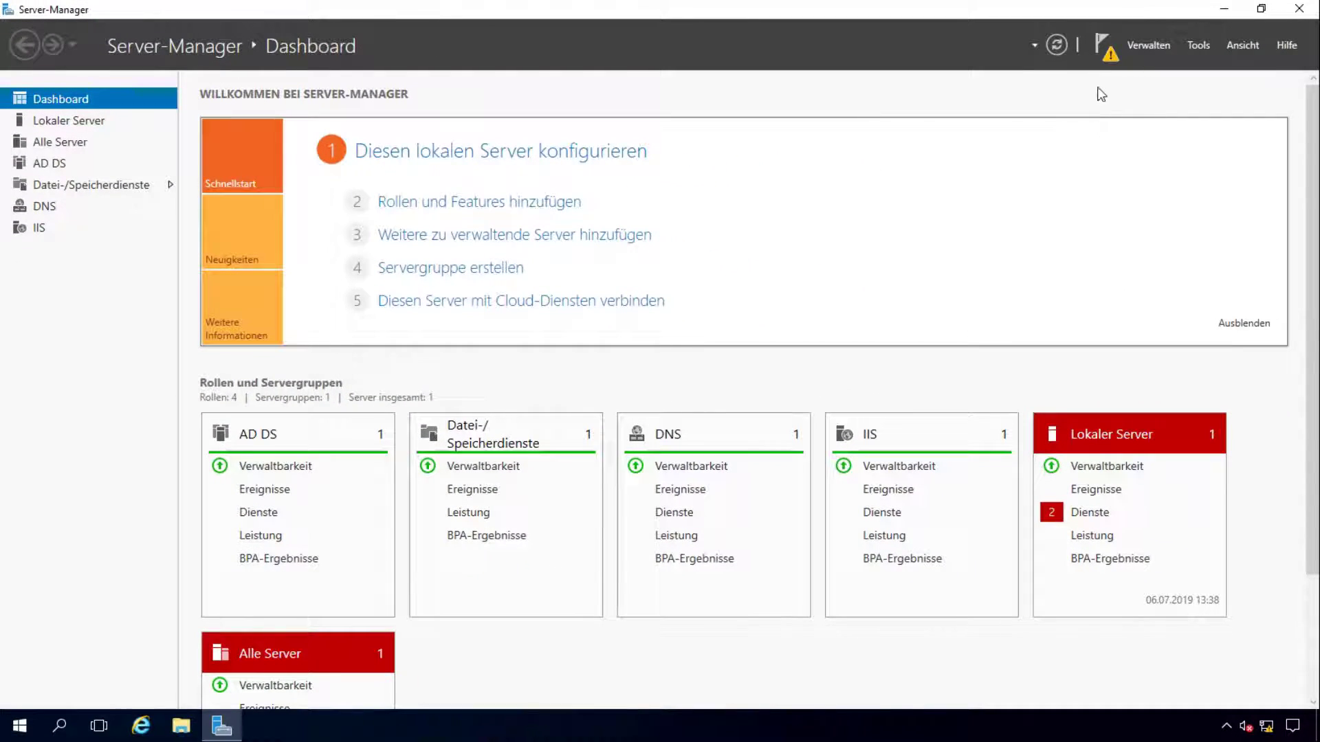
click(1100, 48)
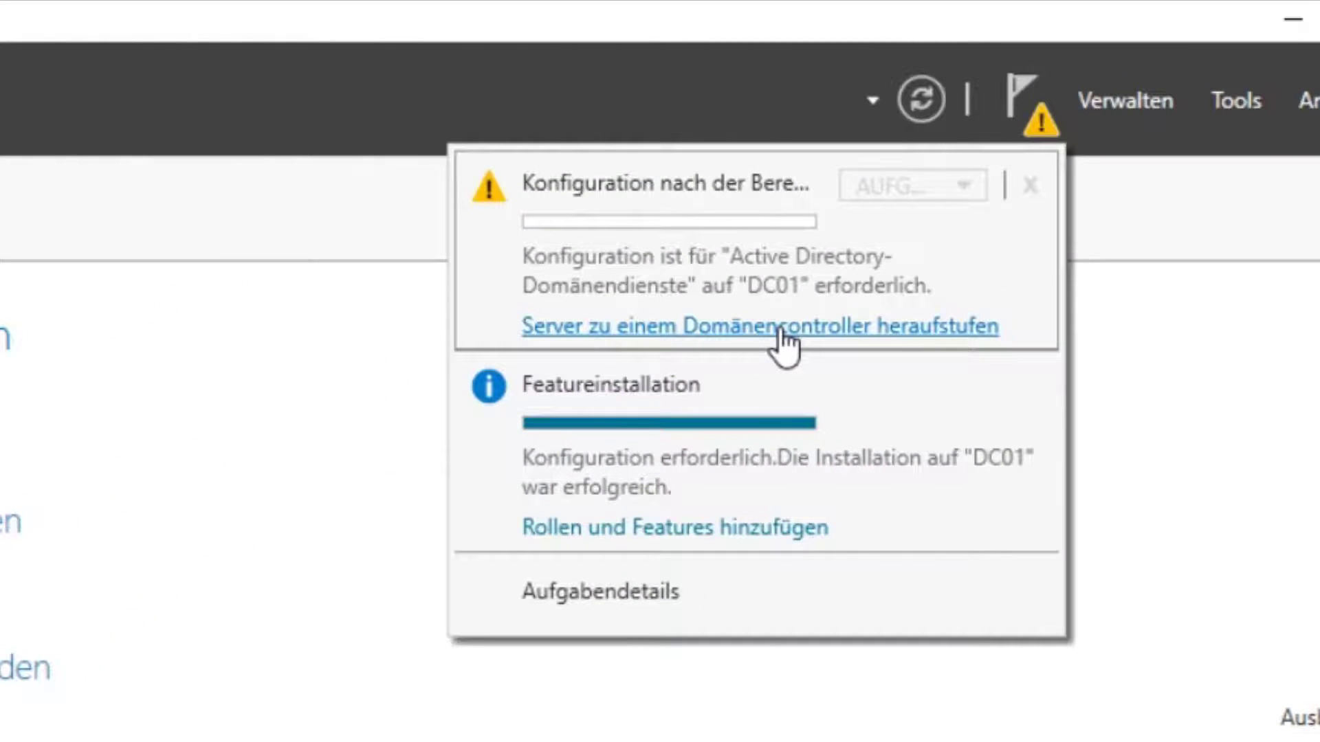
click(780, 327)
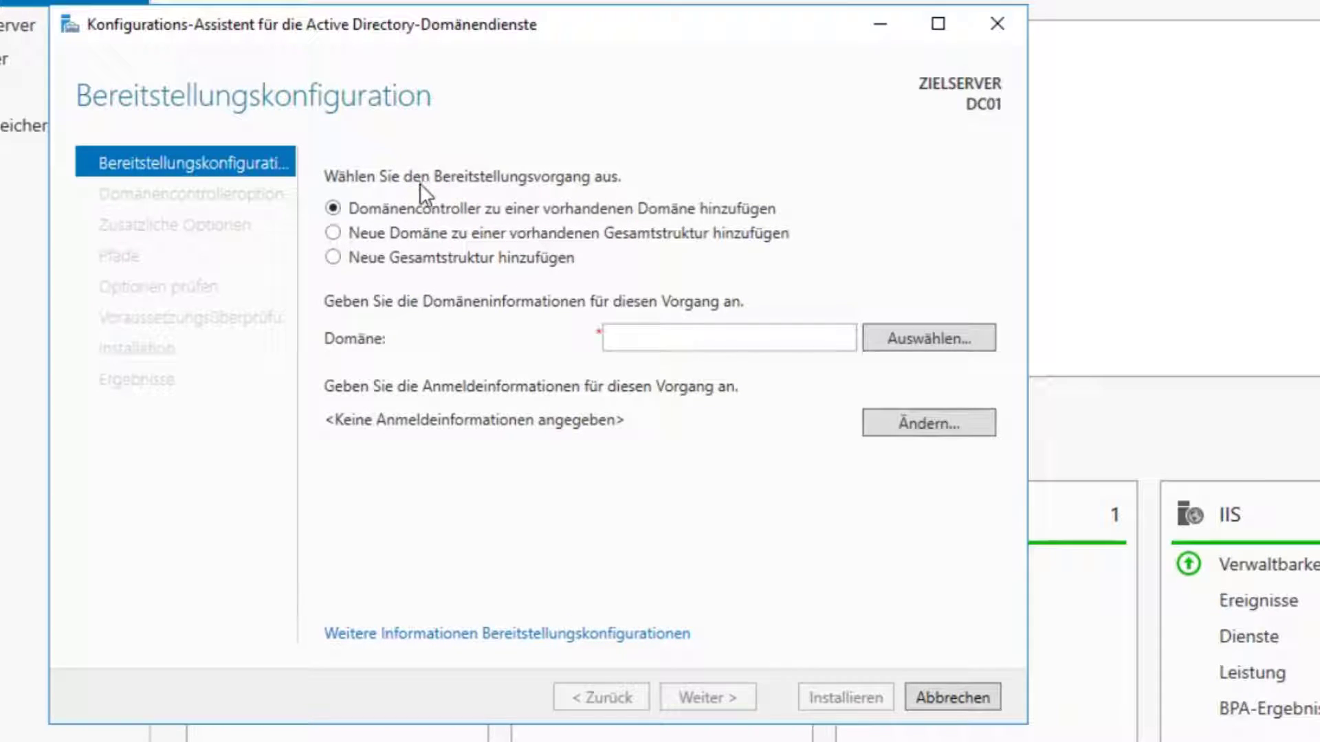
Step: Choose Neue Gesamtstruktur hinzufügen with root domain name CG.local and continue
click(383, 261)
click(659, 338)
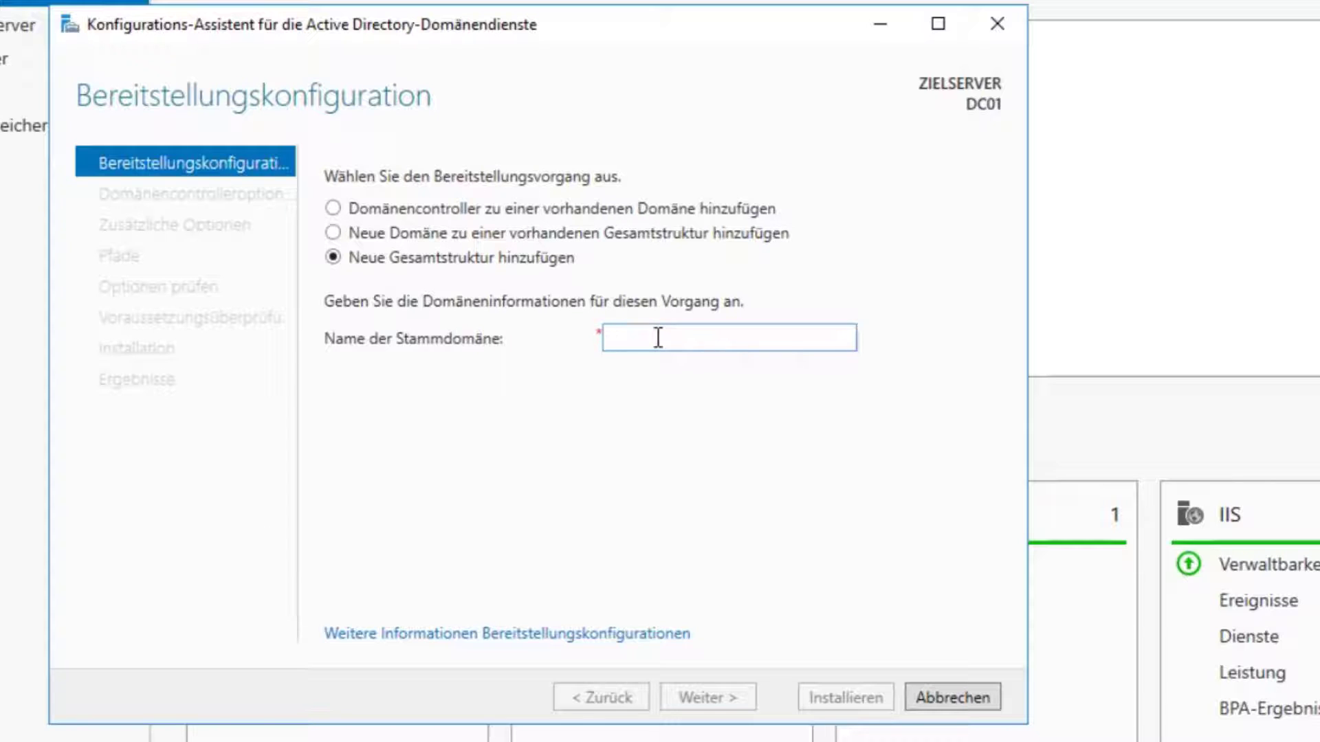
right_click(658, 338)
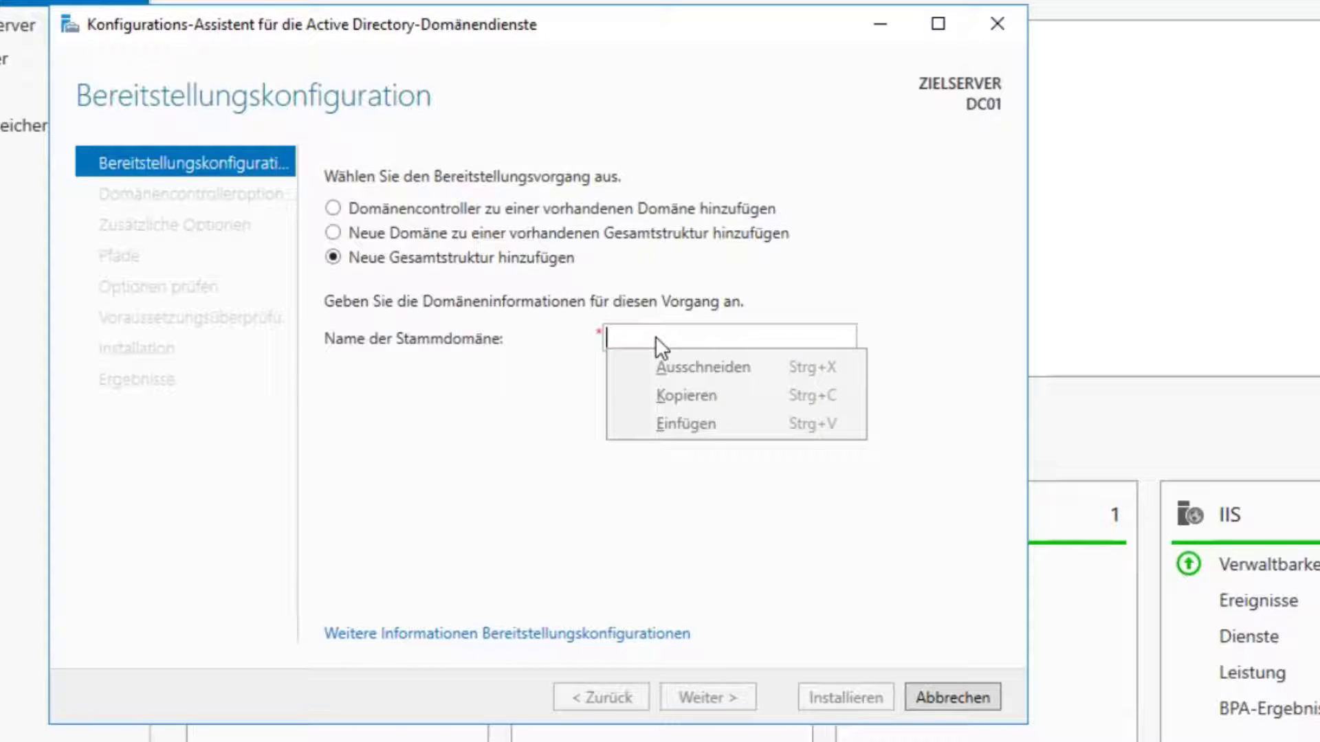
click(654, 336)
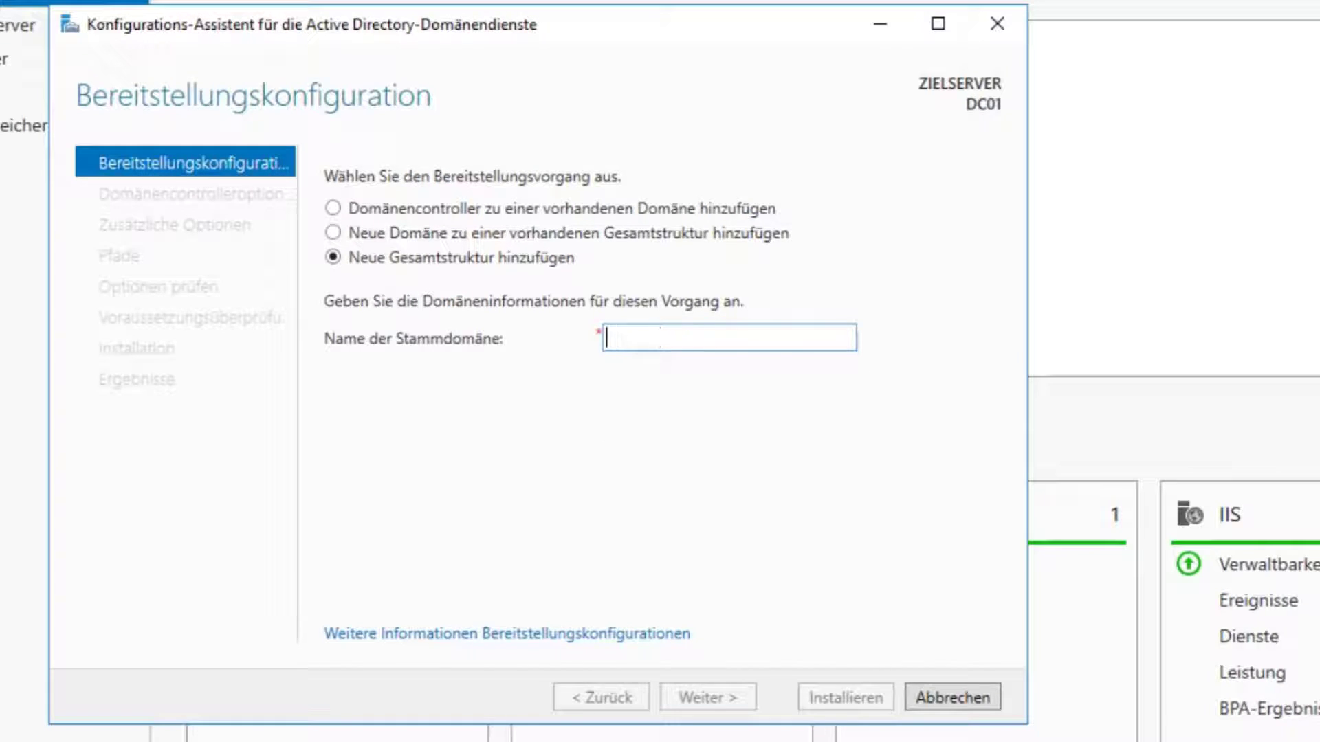
text(CG.local)
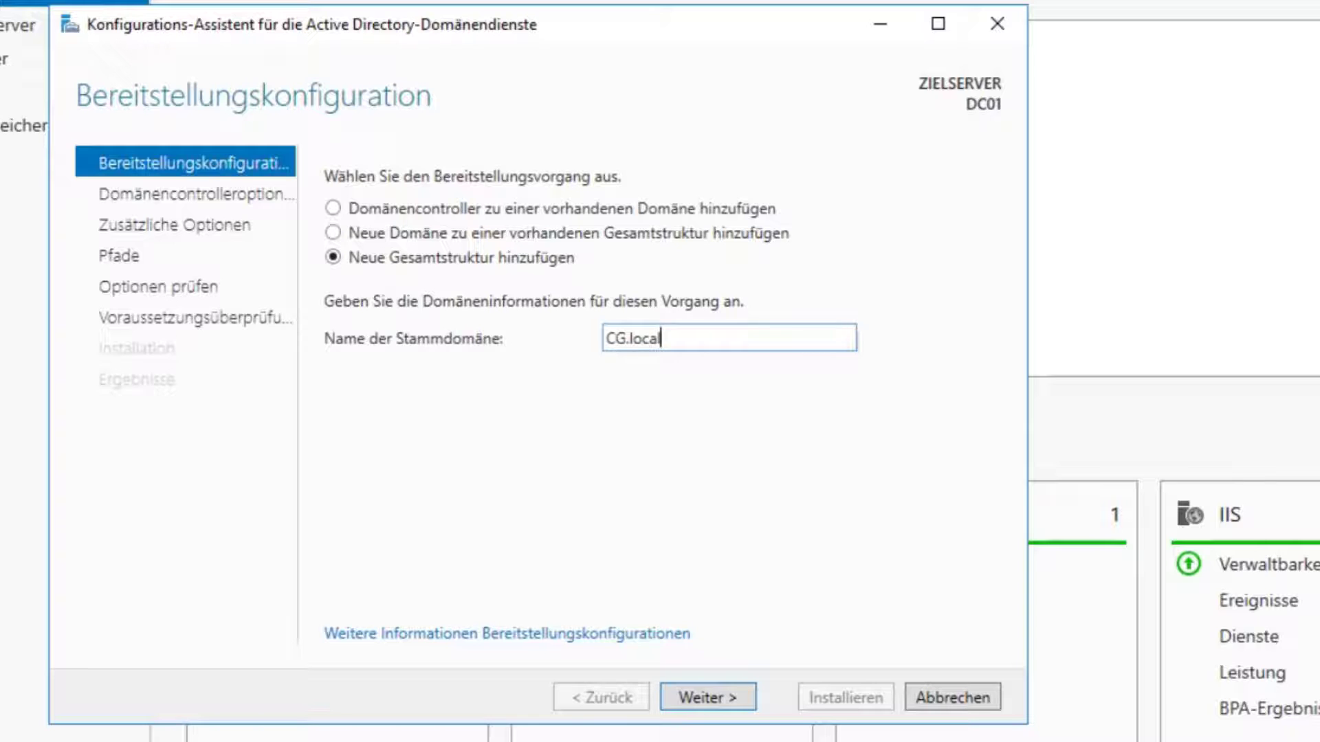
click(727, 699)
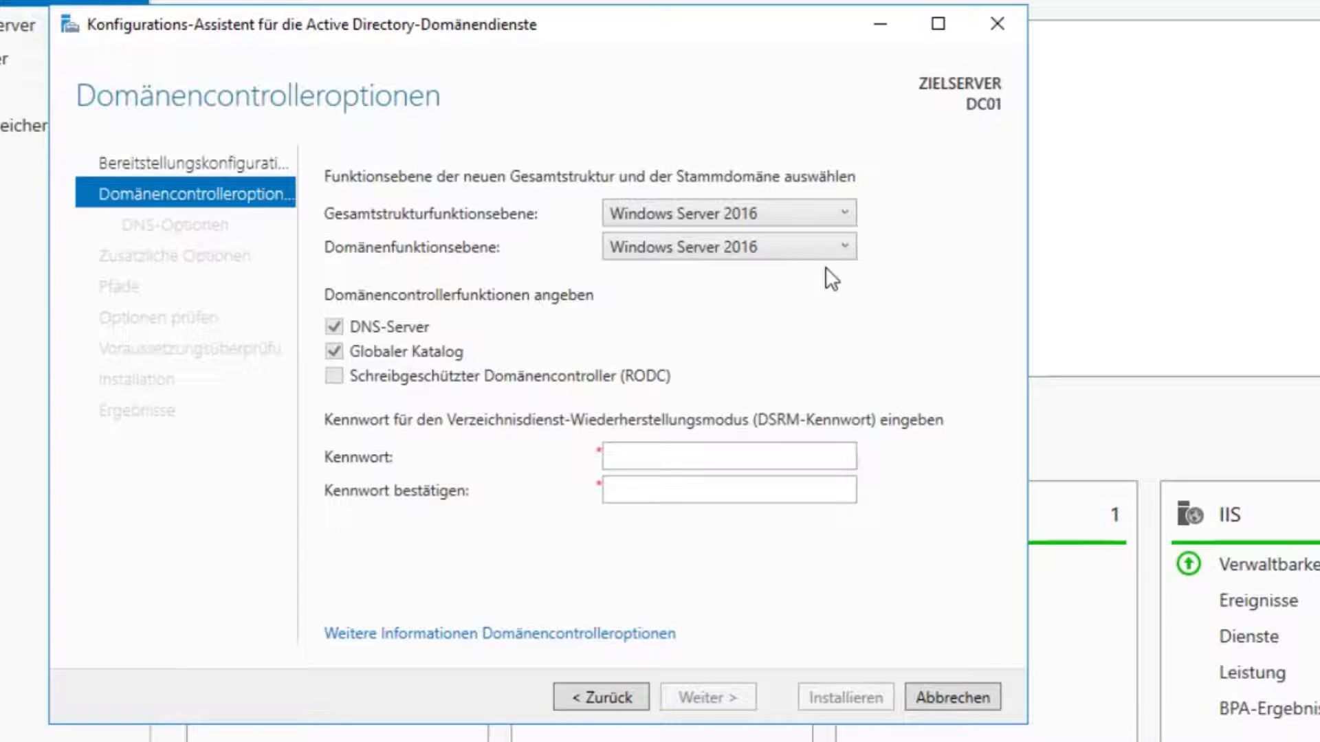
Step: Leave forest and domain levels at Windows Server 2016, enter and confirm the DSRM password
click(828, 247)
click(724, 209)
click(643, 215)
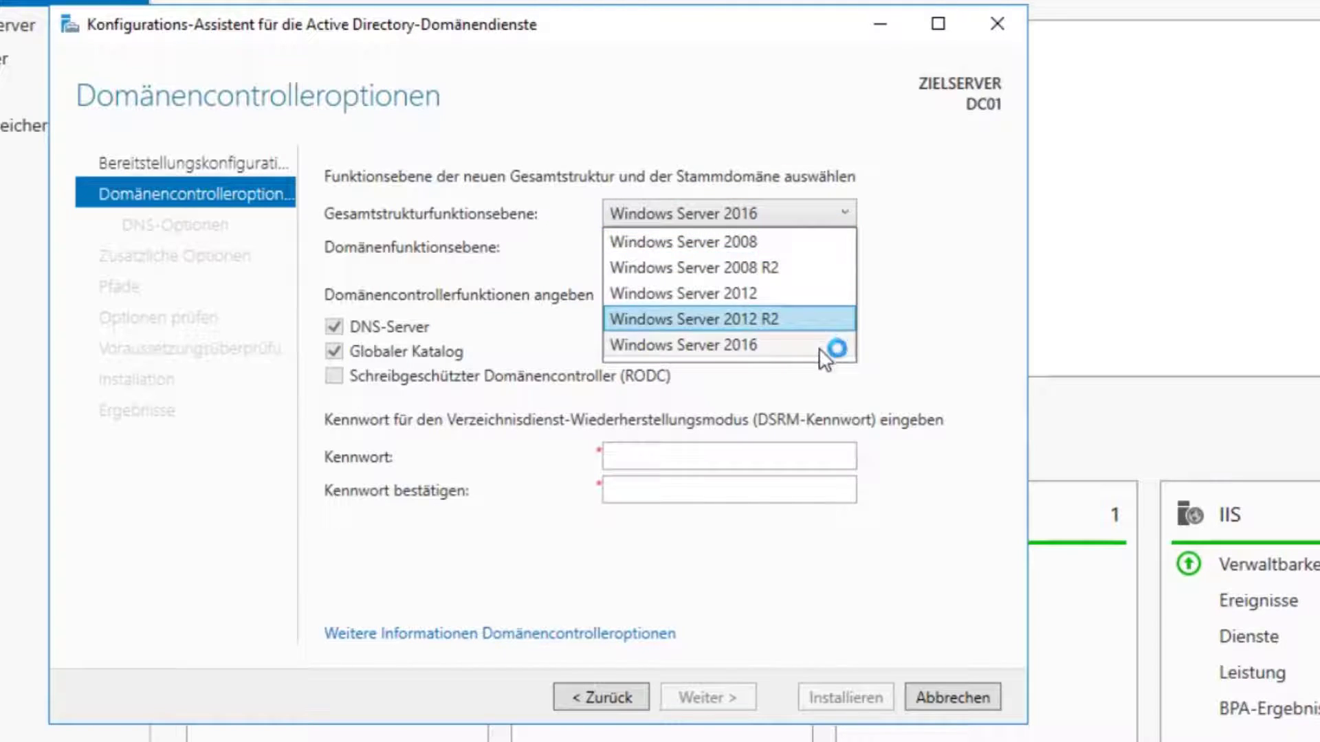
click(934, 289)
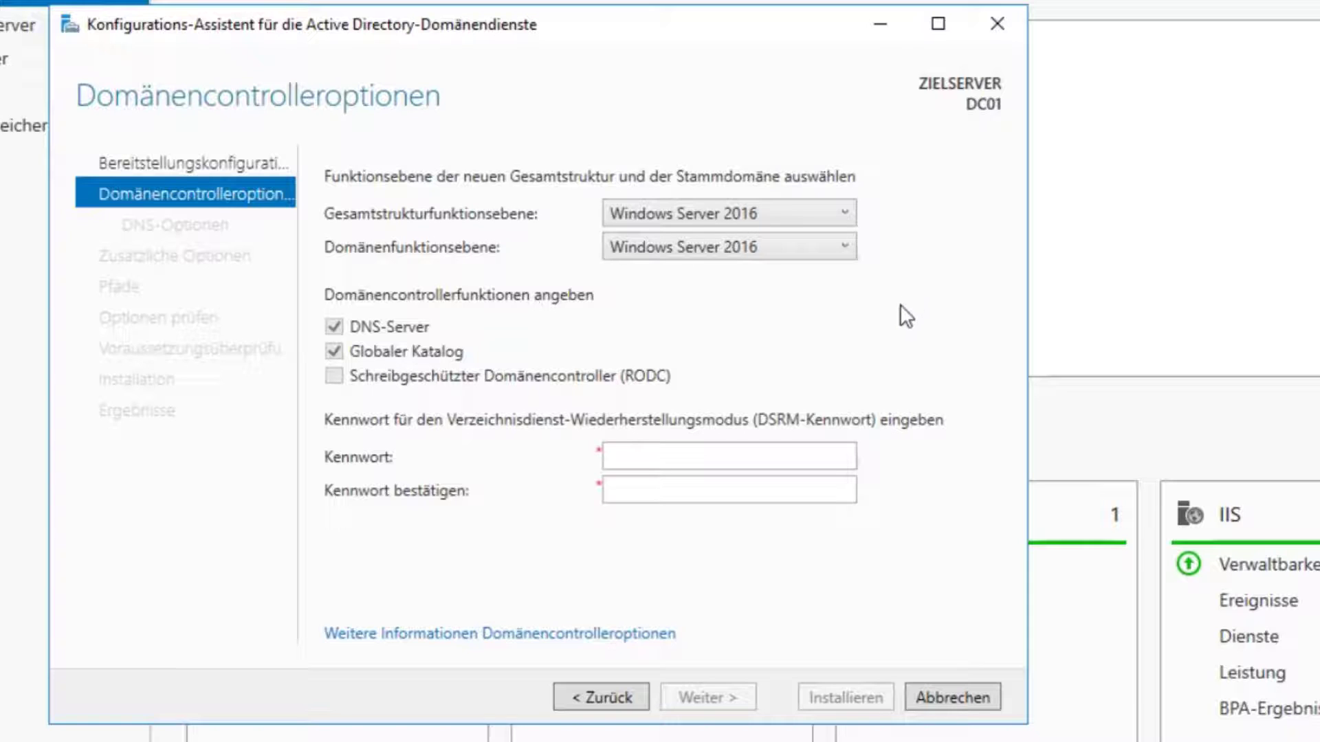
click(691, 454)
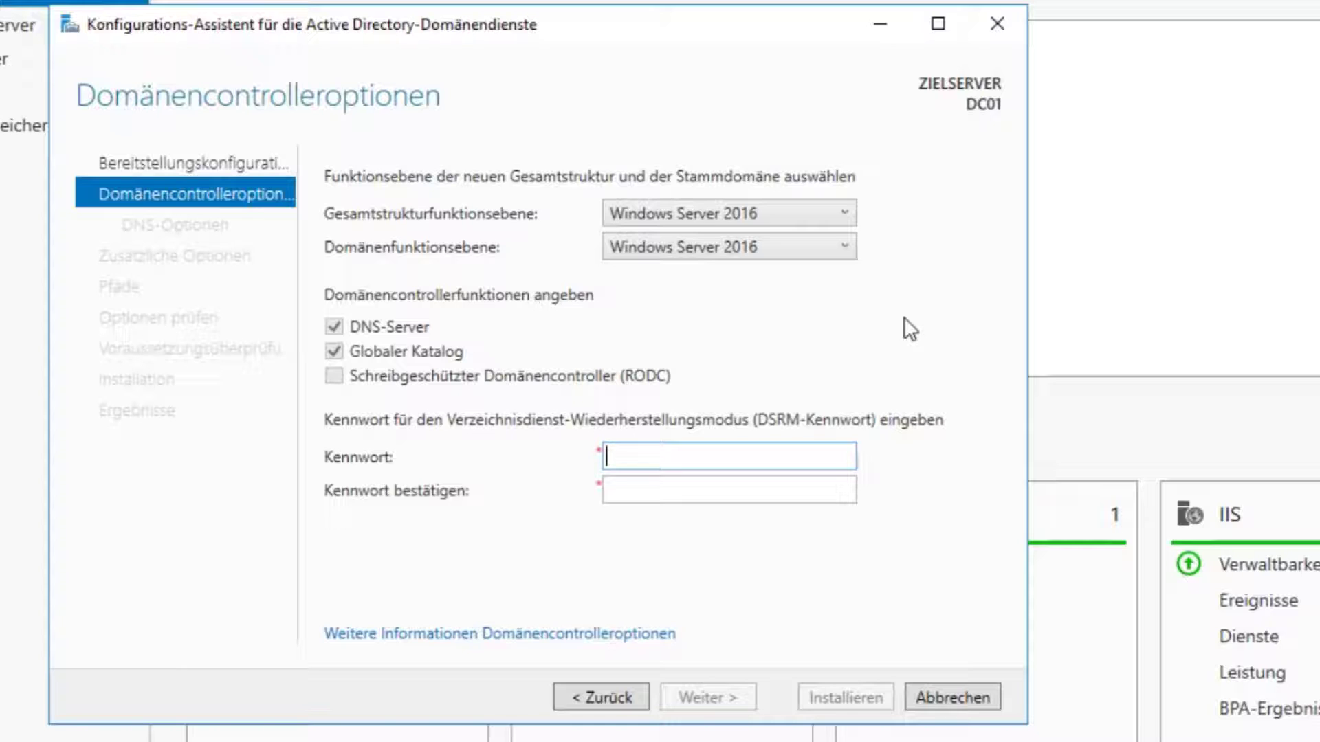
text(********)
key(Tab)
text(********)
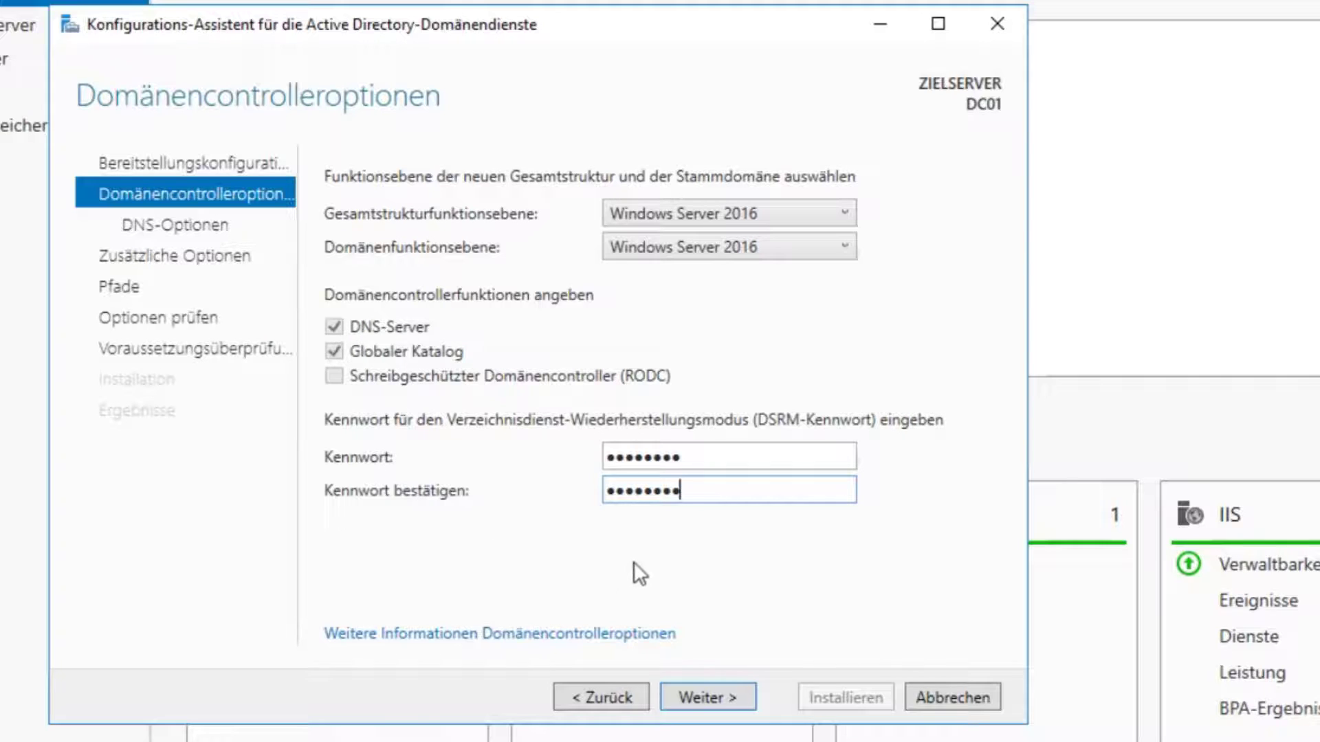
click(695, 693)
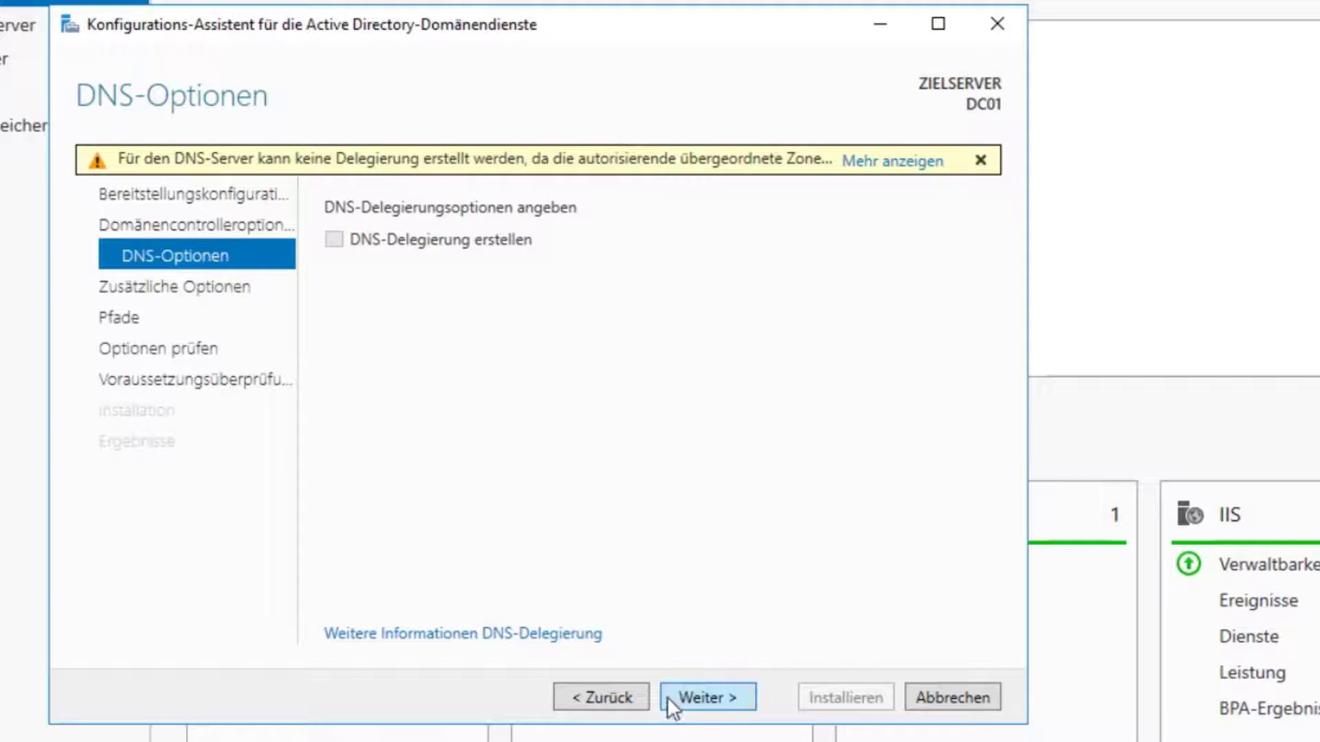
Step: Accept NetBIOS name CG and the default NTDS/SYSVOL paths, then run the prerequisite check
click(690, 700)
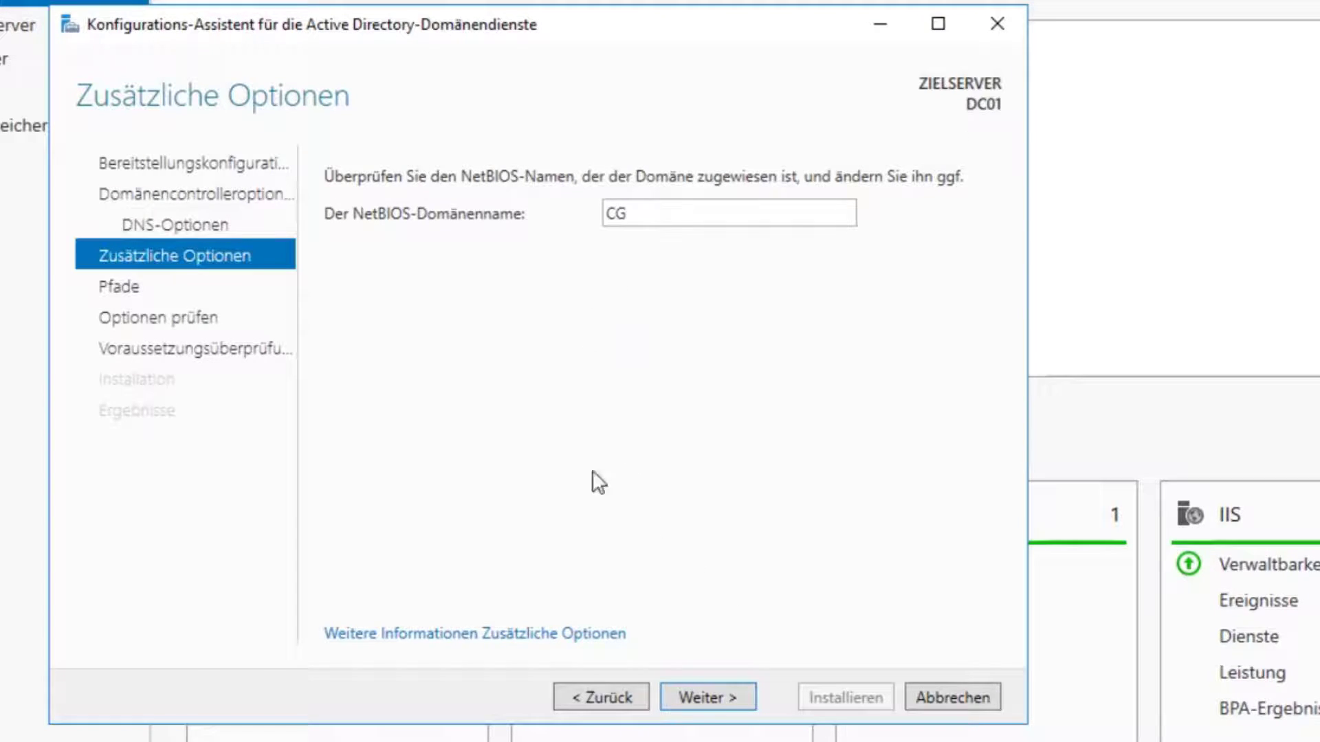
click(717, 698)
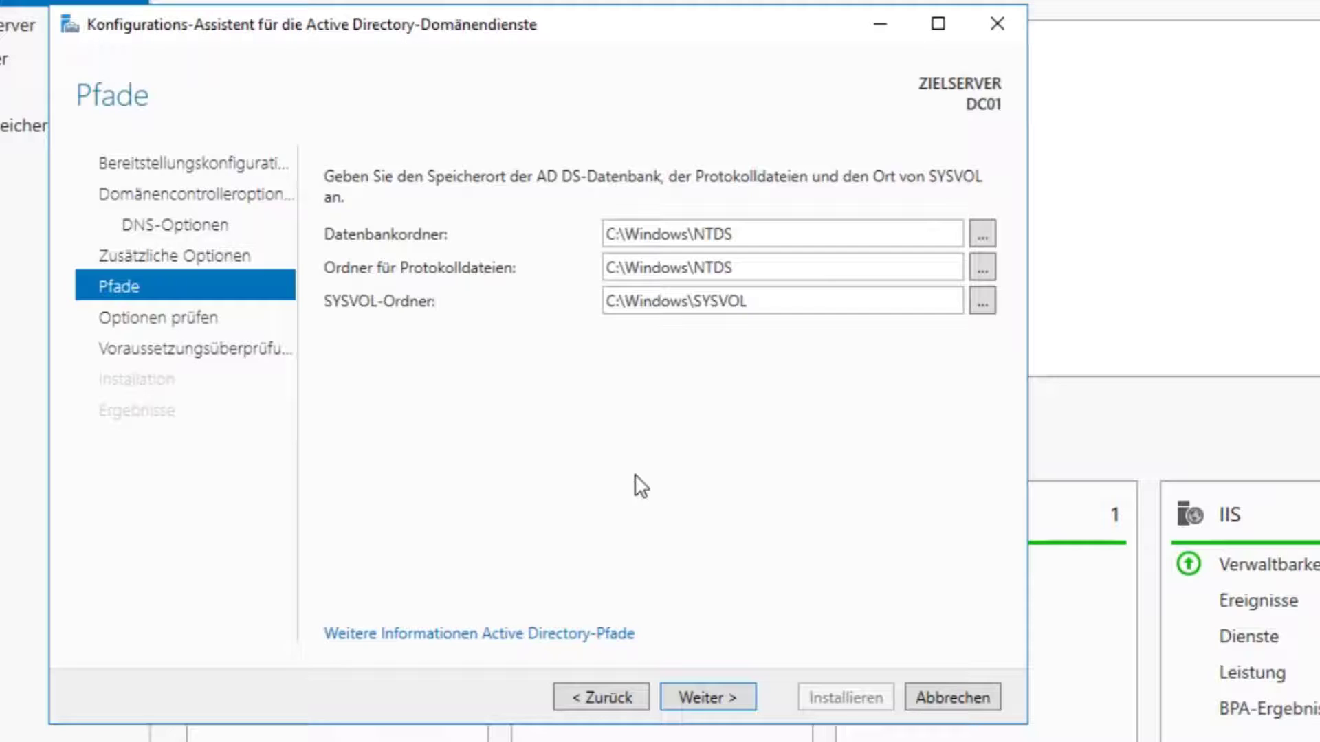
click(699, 695)
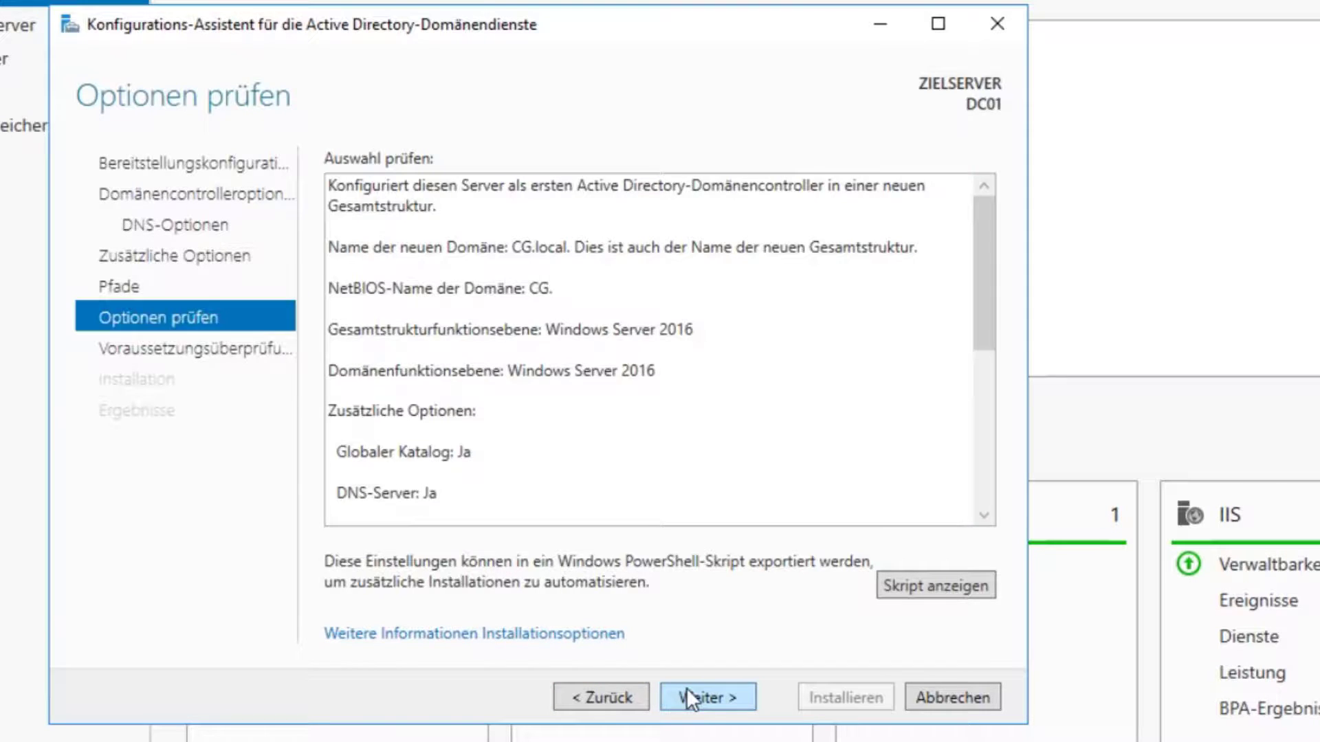
click(690, 698)
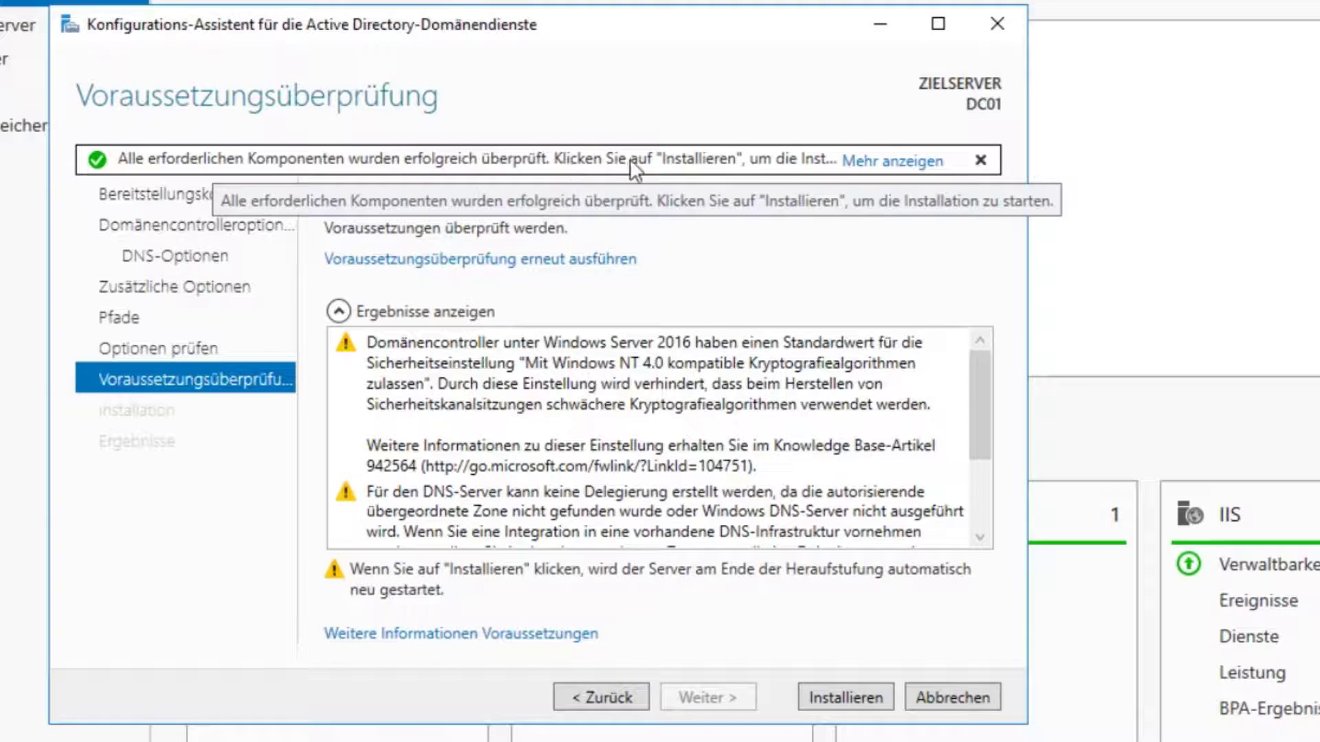
Step: Install AD DS to promote DC01 to a CG.local domain controller and dismiss the sign-out notice
click(869, 699)
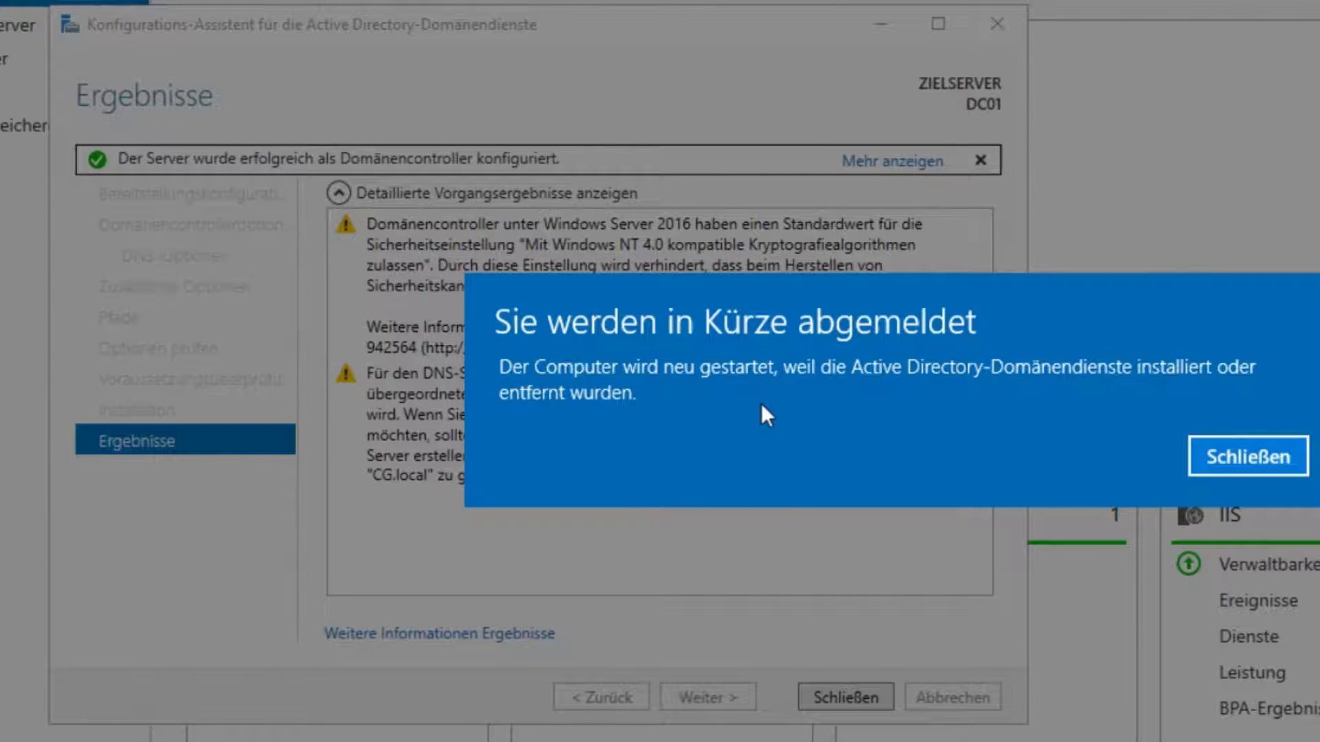
click(1234, 455)
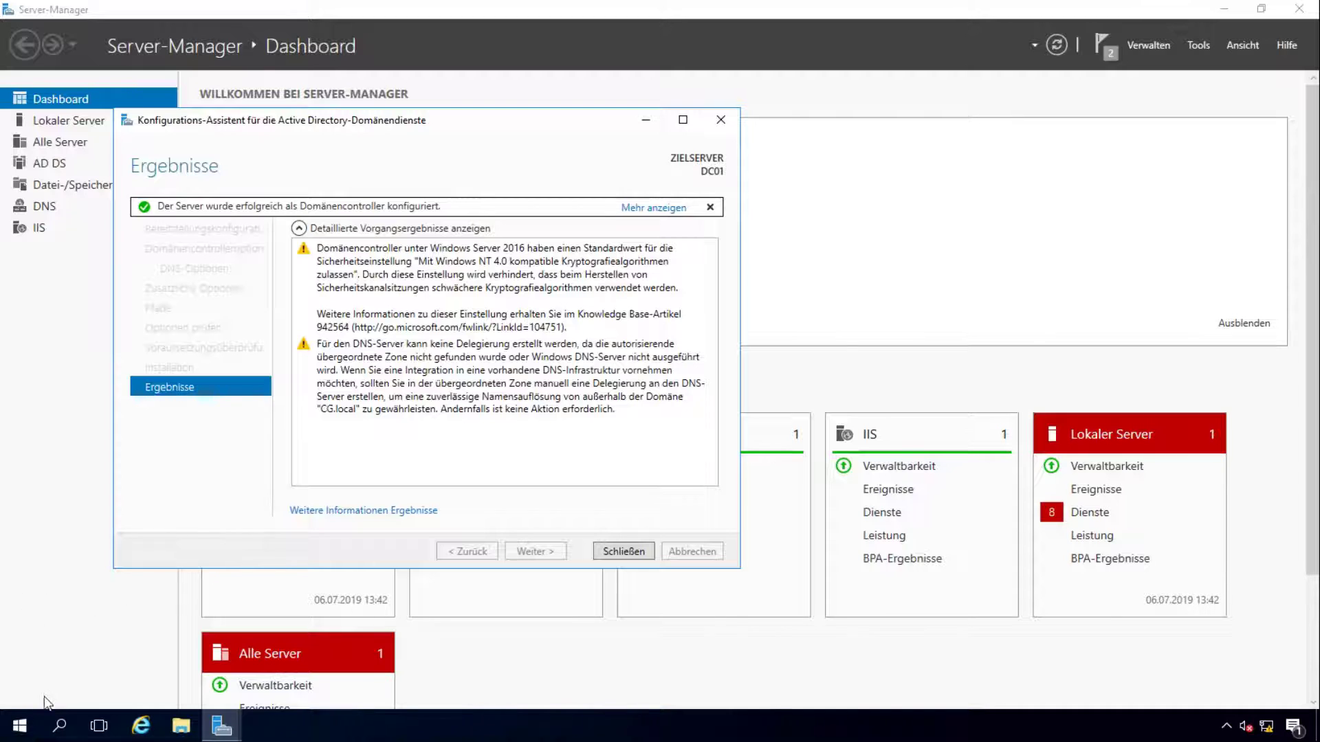
Step: Restart the server from the Start menu power options
click(19, 726)
click(21, 693)
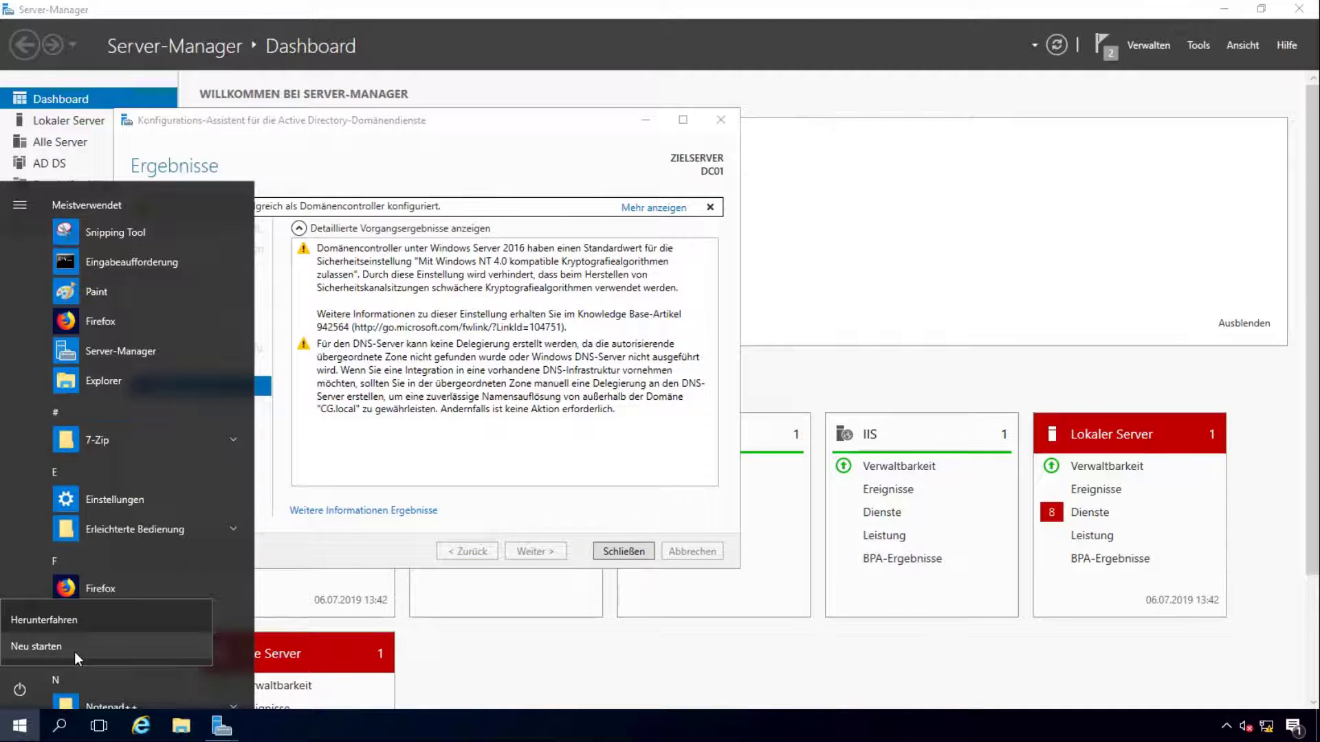
click(74, 652)
click(218, 643)
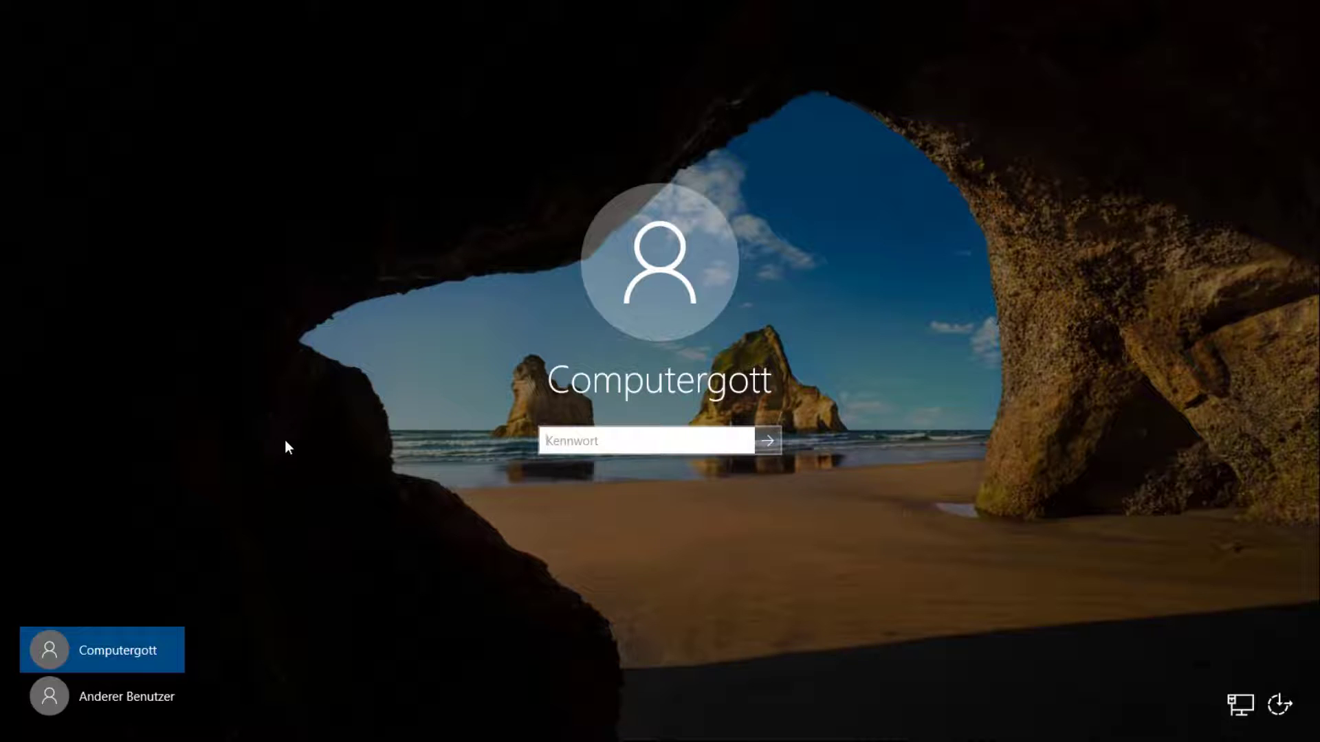
Step: Sign in as the CG domain Administrator with the account password
click(139, 691)
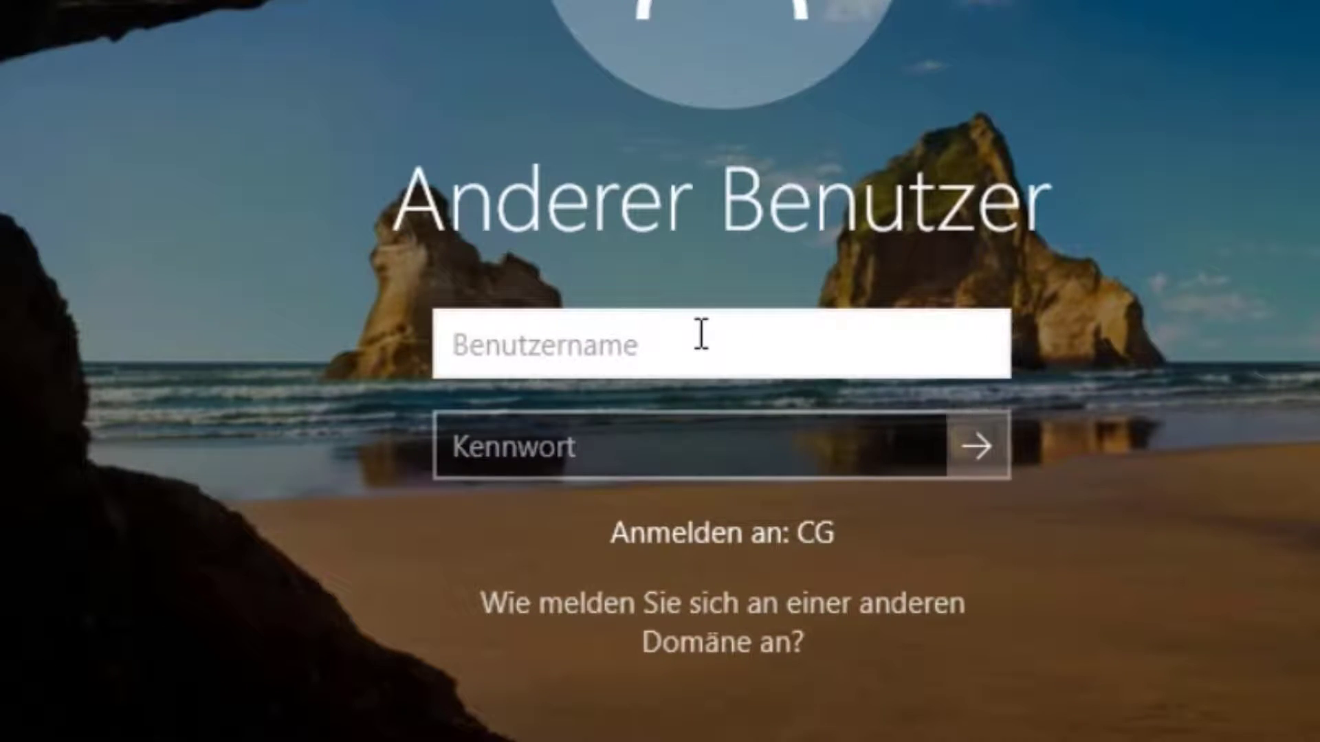
text(Ad)
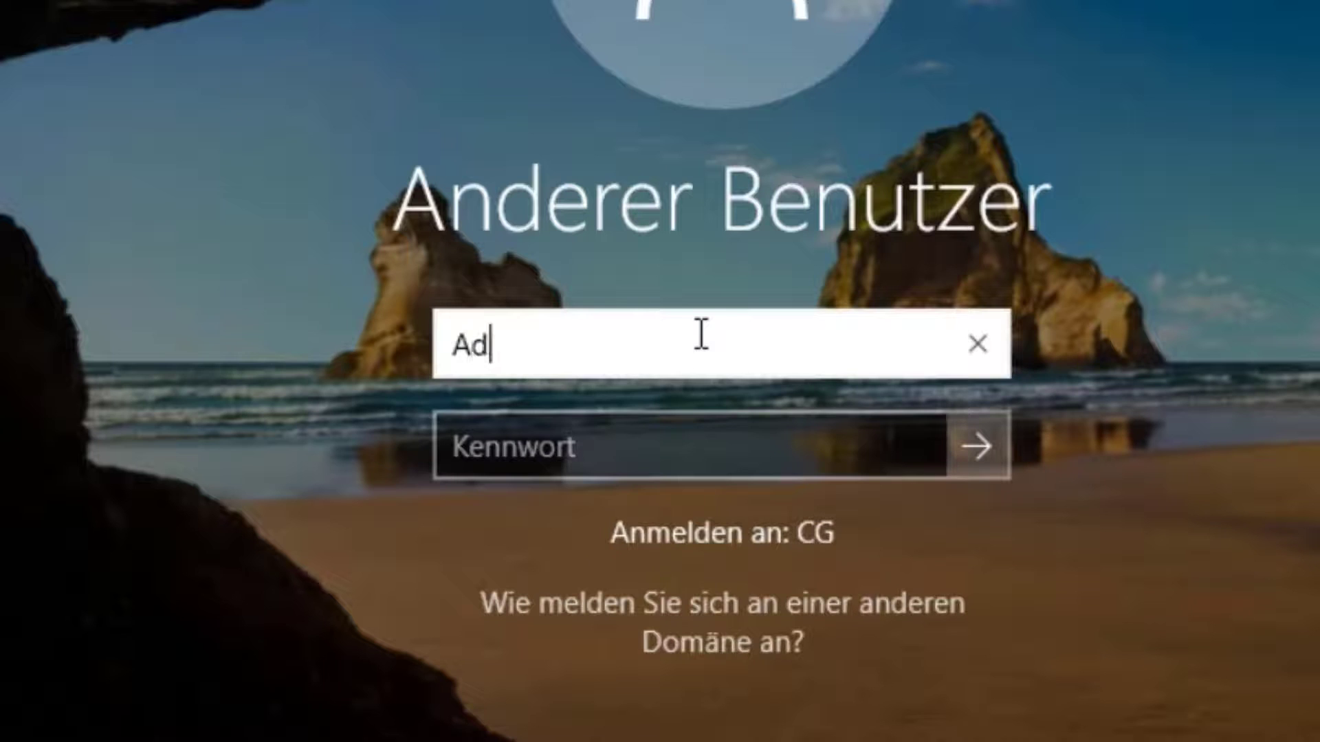
text(ministrator)
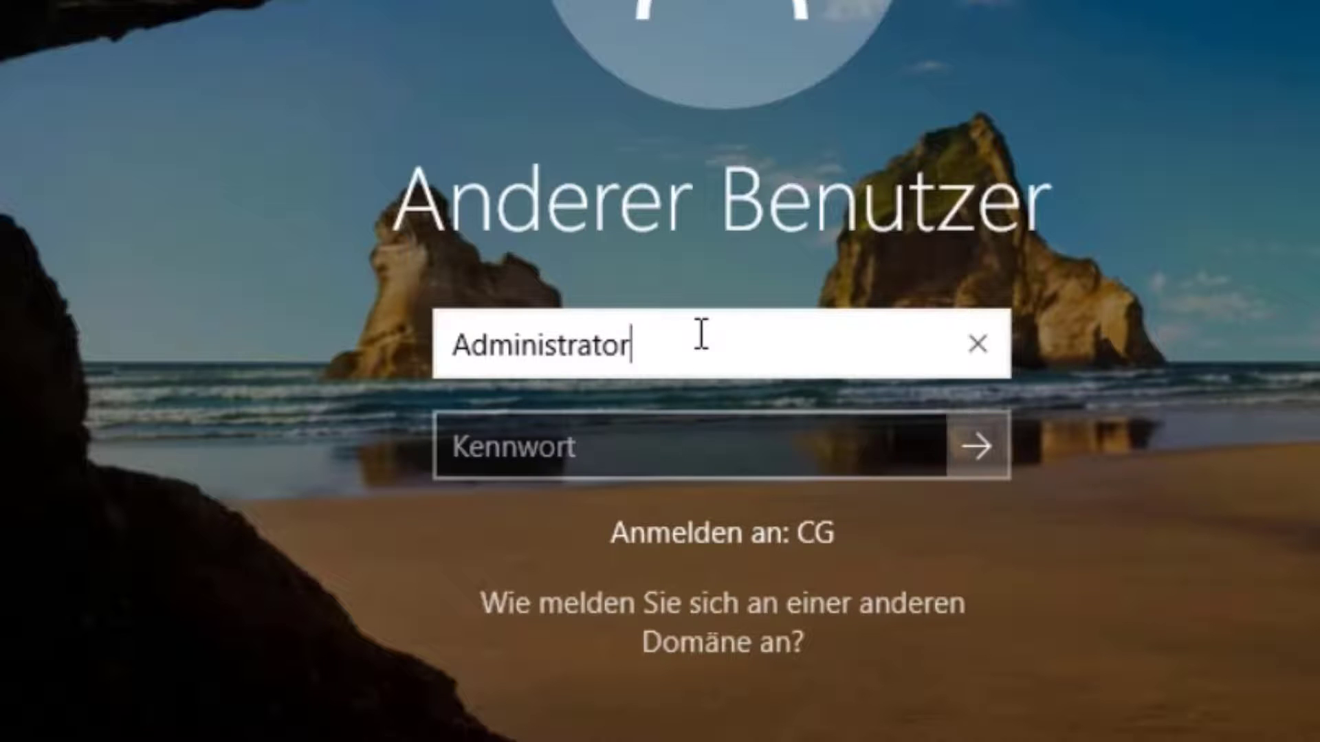
key(Tab)
text(••••••••)
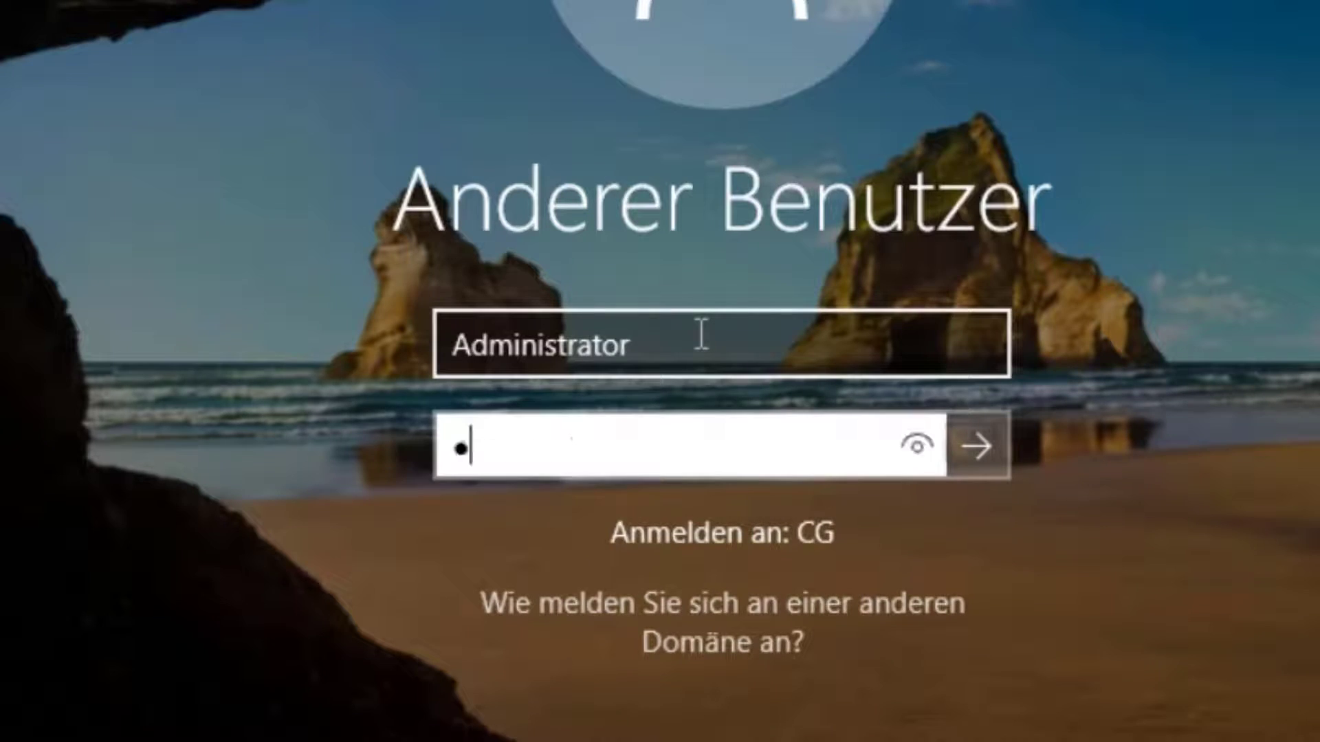
key(Return)
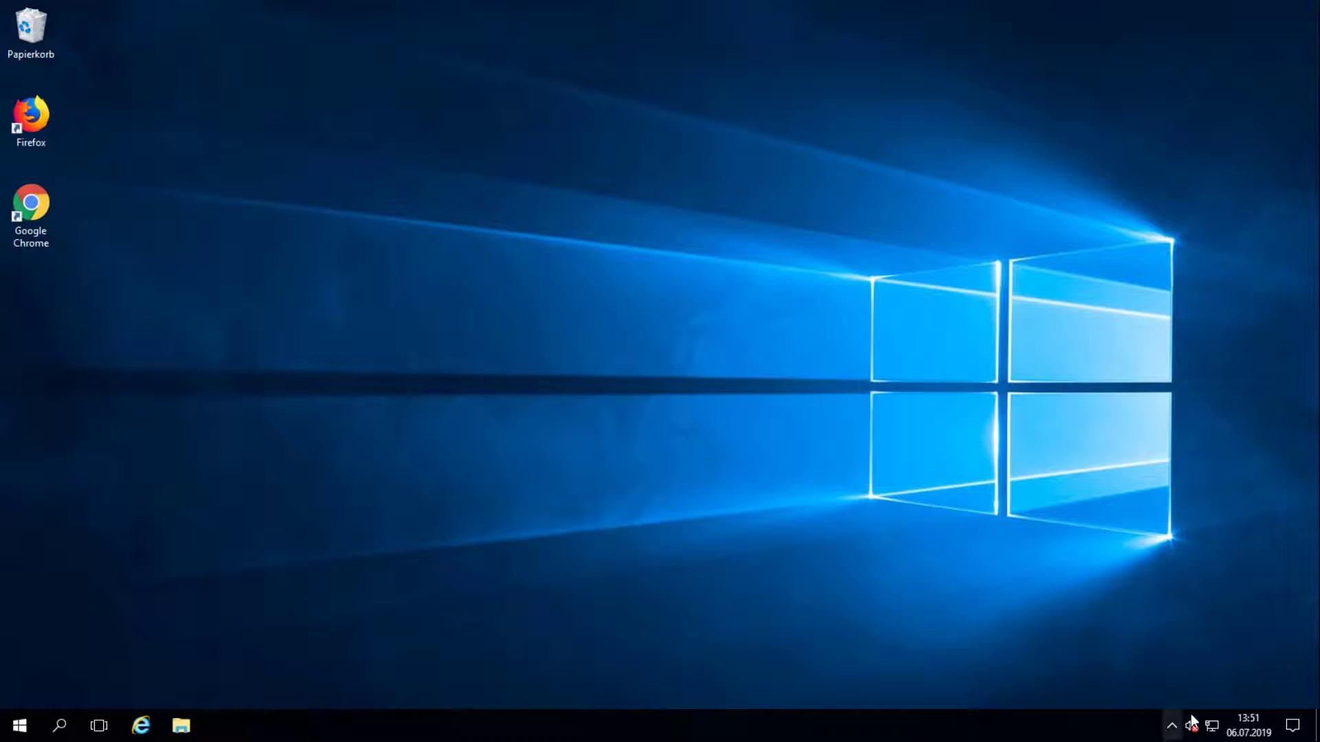
right_click(1212, 726)
click(1189, 688)
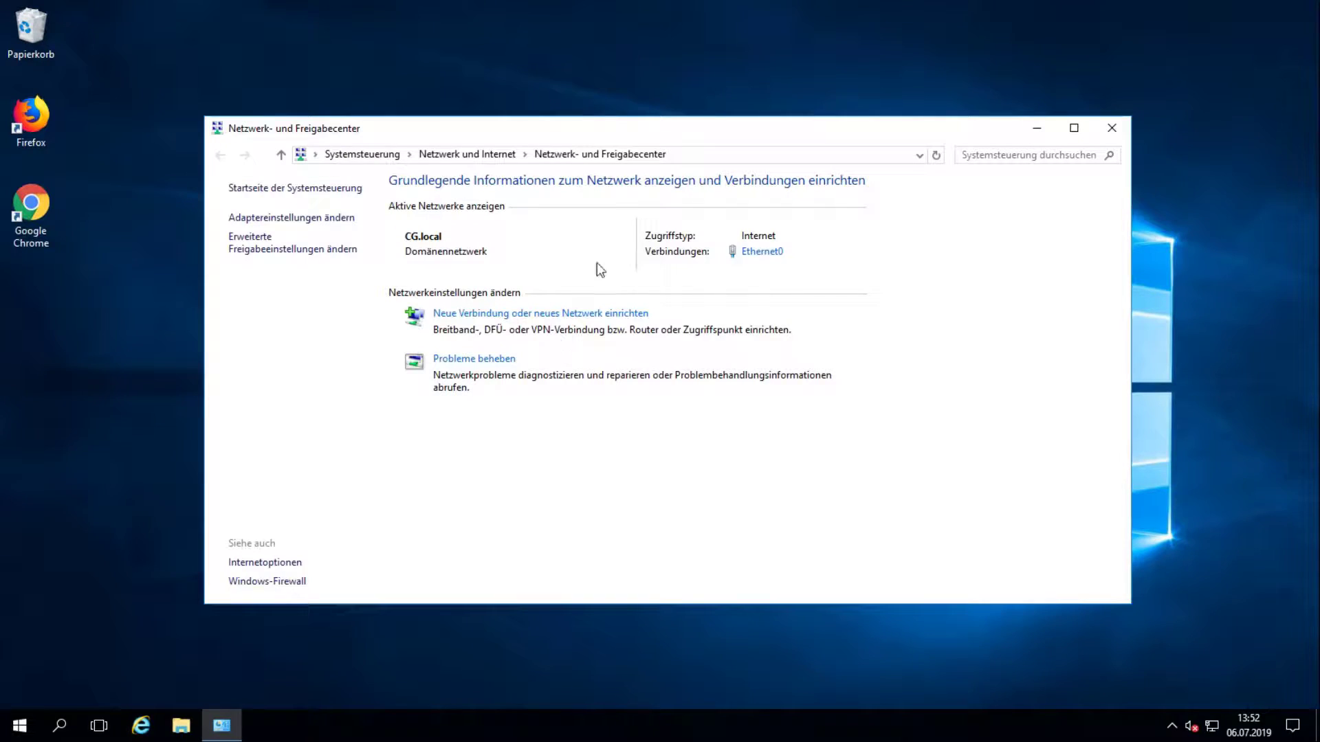
click(769, 253)
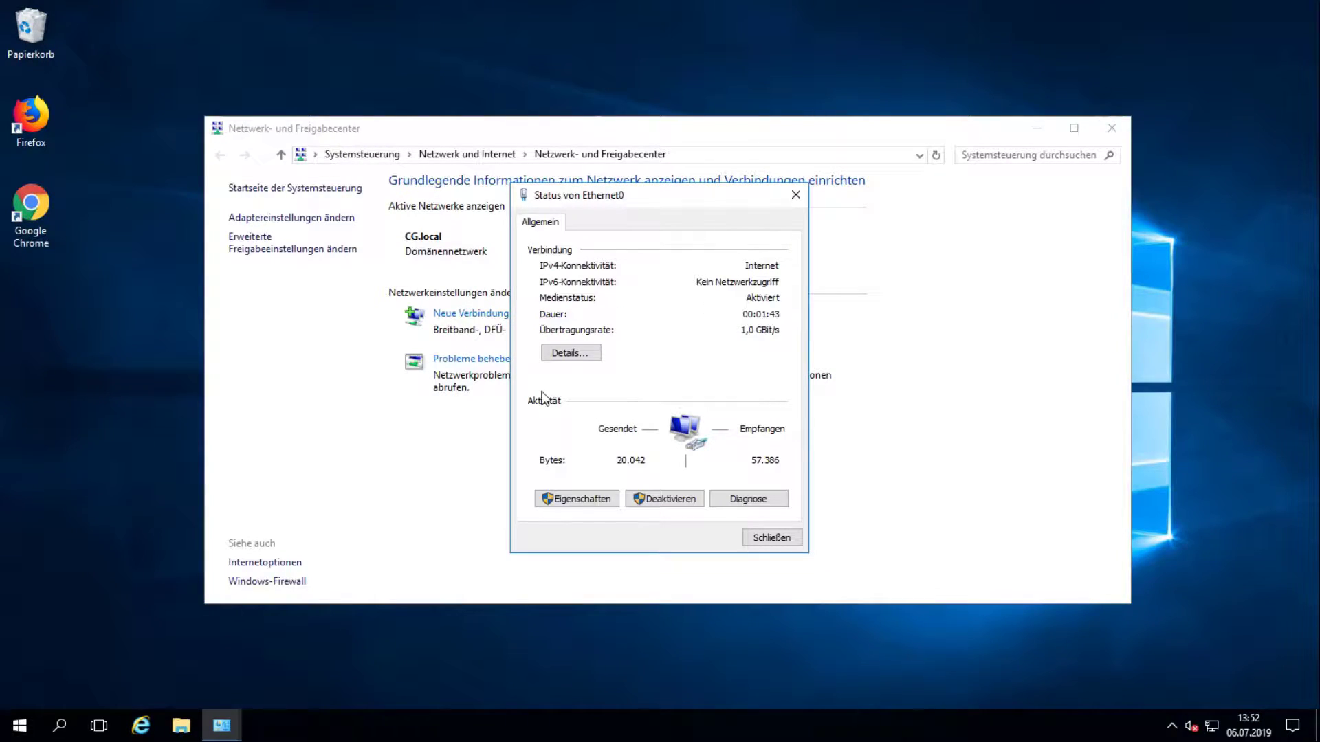
click(554, 349)
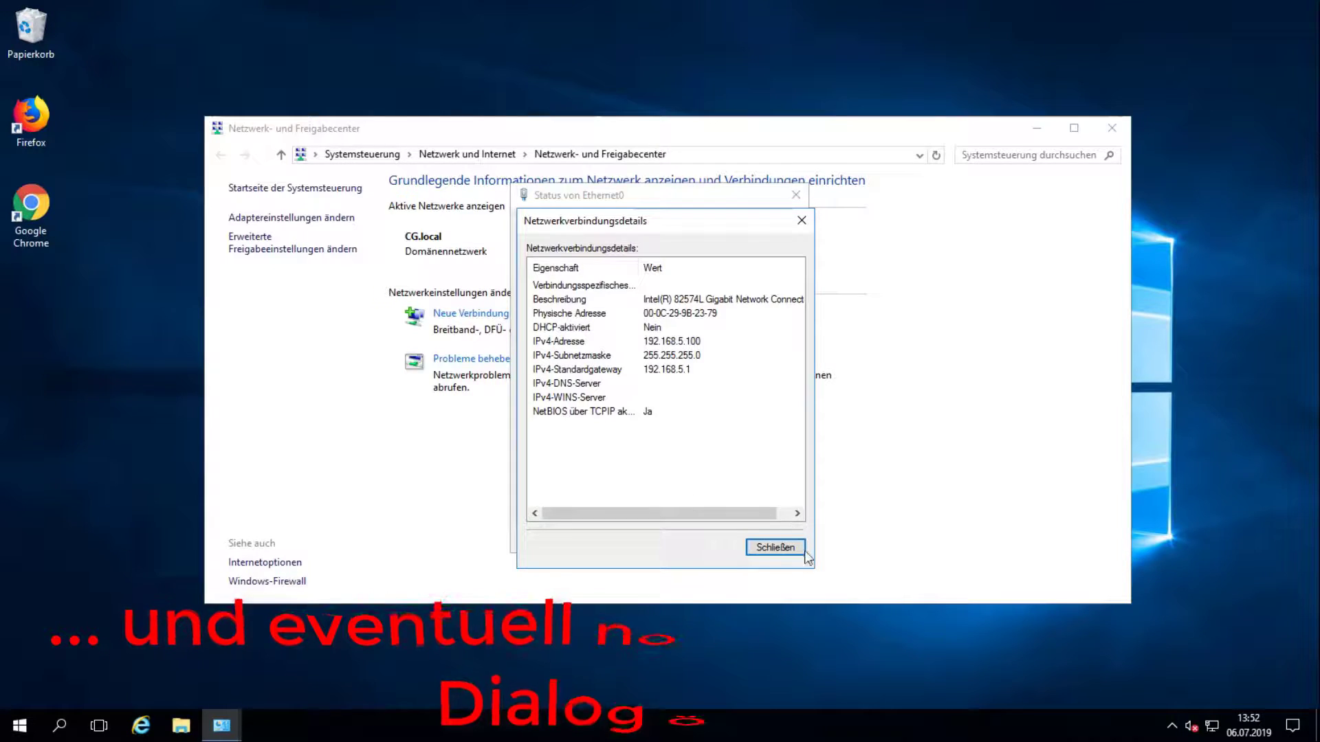
click(777, 547)
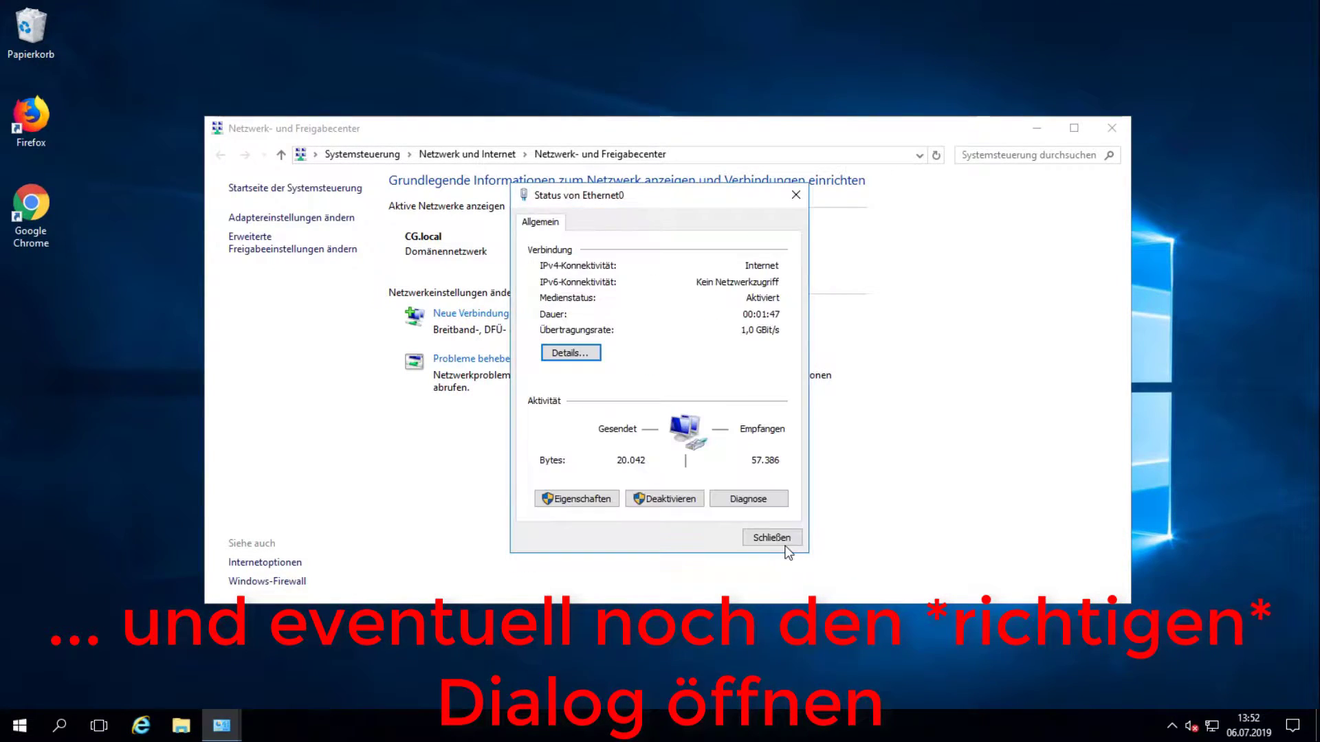
click(580, 500)
click(580, 500)
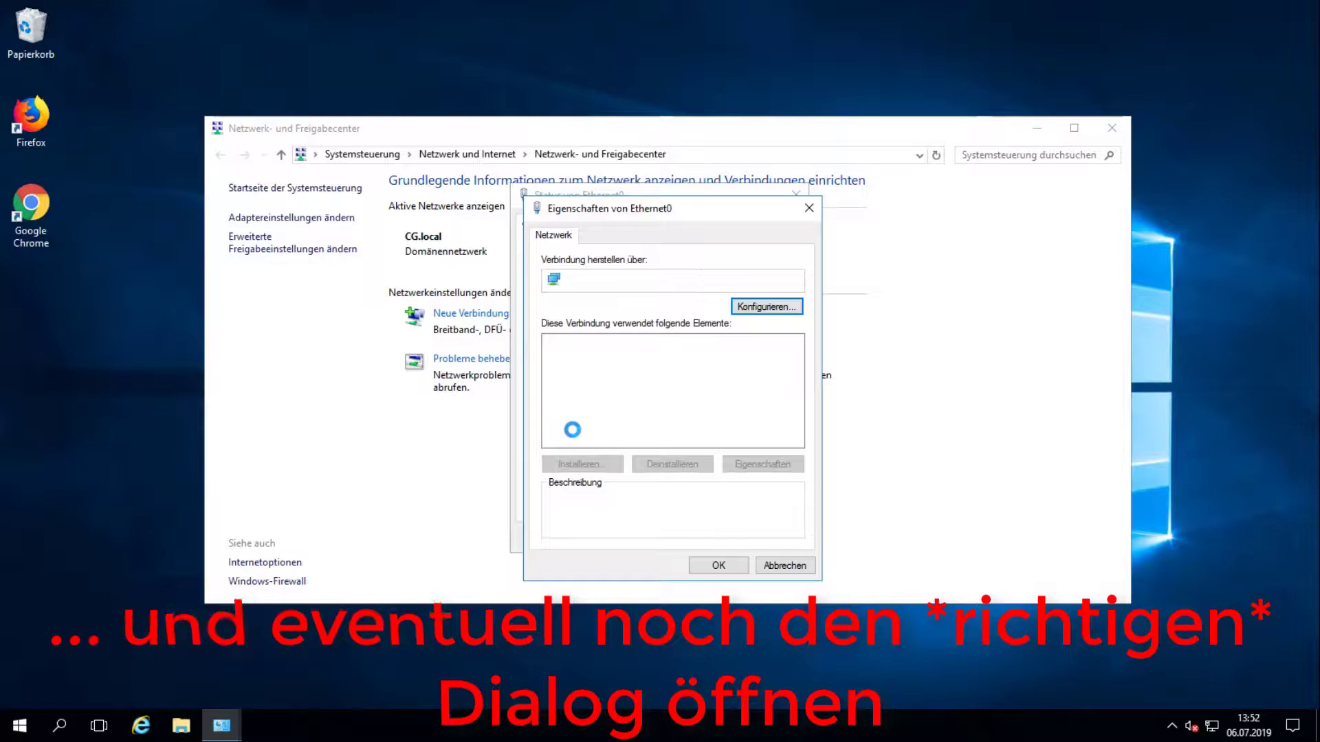
double_click(645, 387)
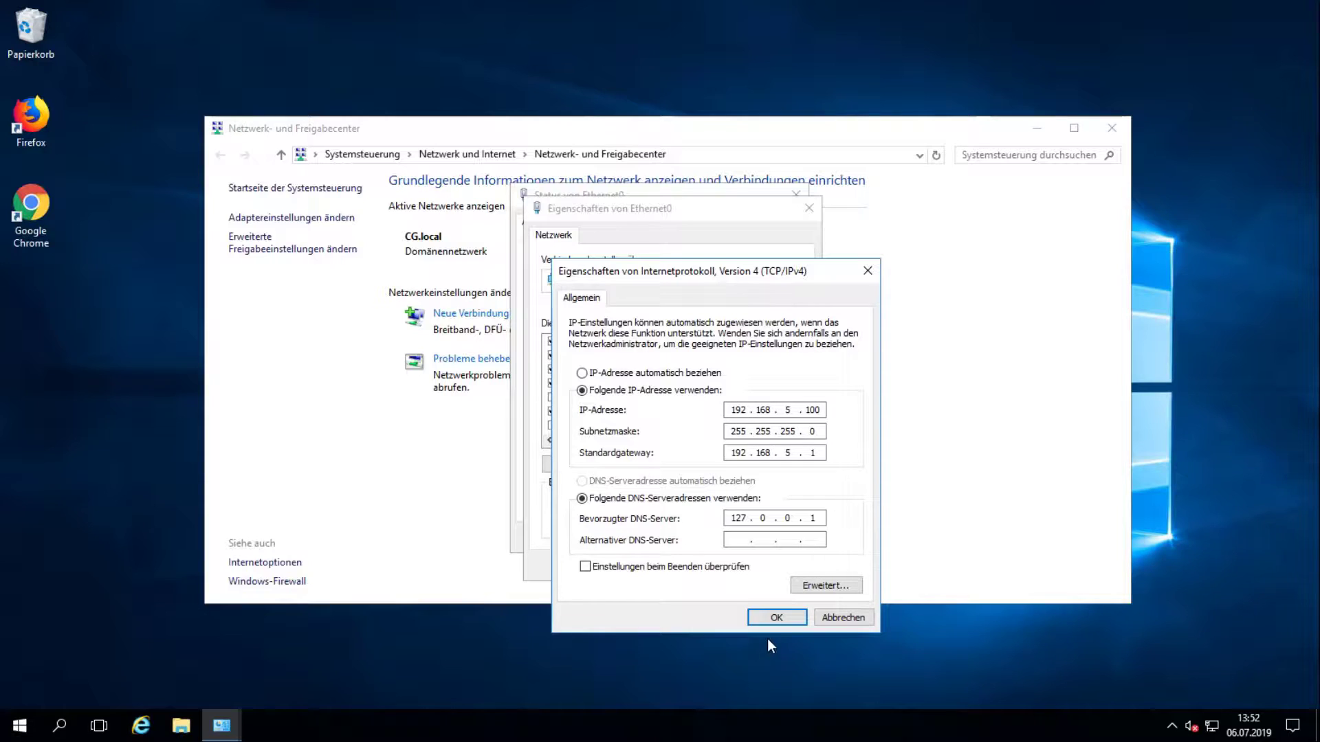
click(772, 617)
click(719, 566)
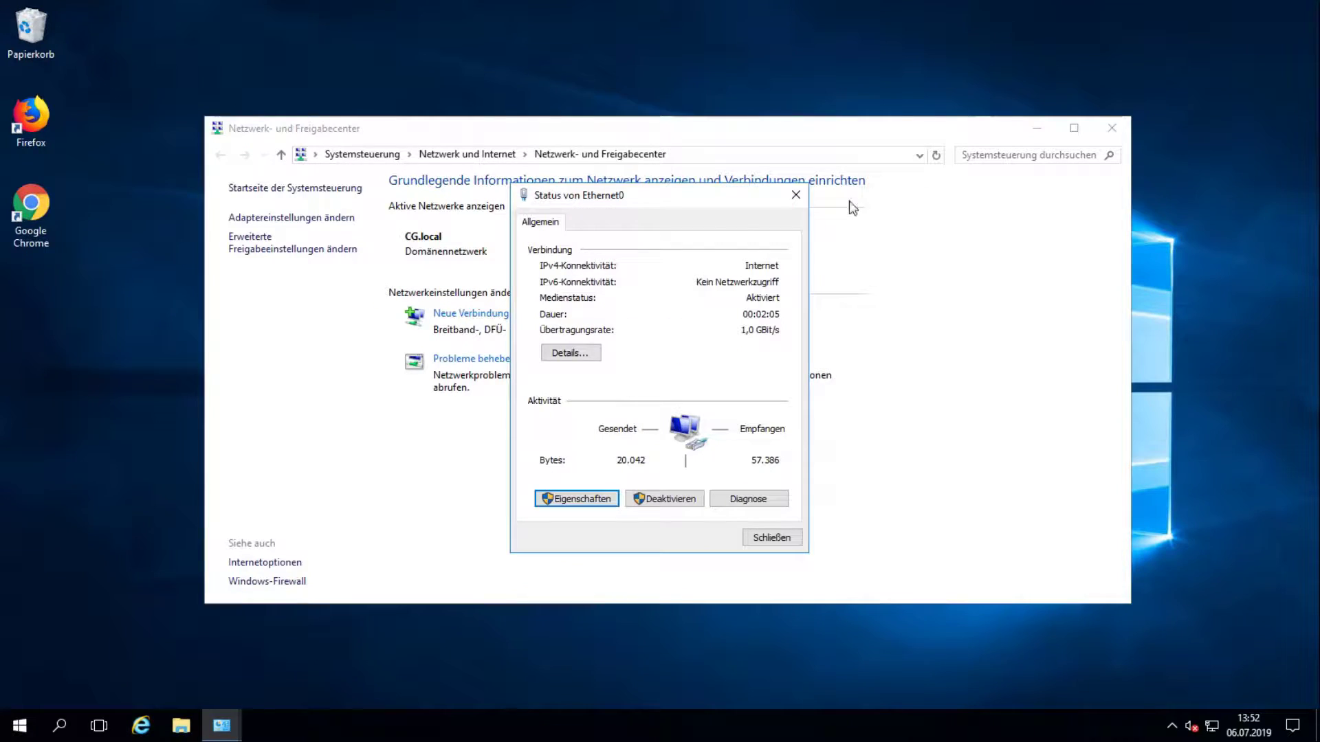
click(771, 538)
click(1112, 128)
click(19, 725)
click(674, 484)
Step: Open Control Panel with the 'control' command and go into System und Sicherheit
key(super+r)
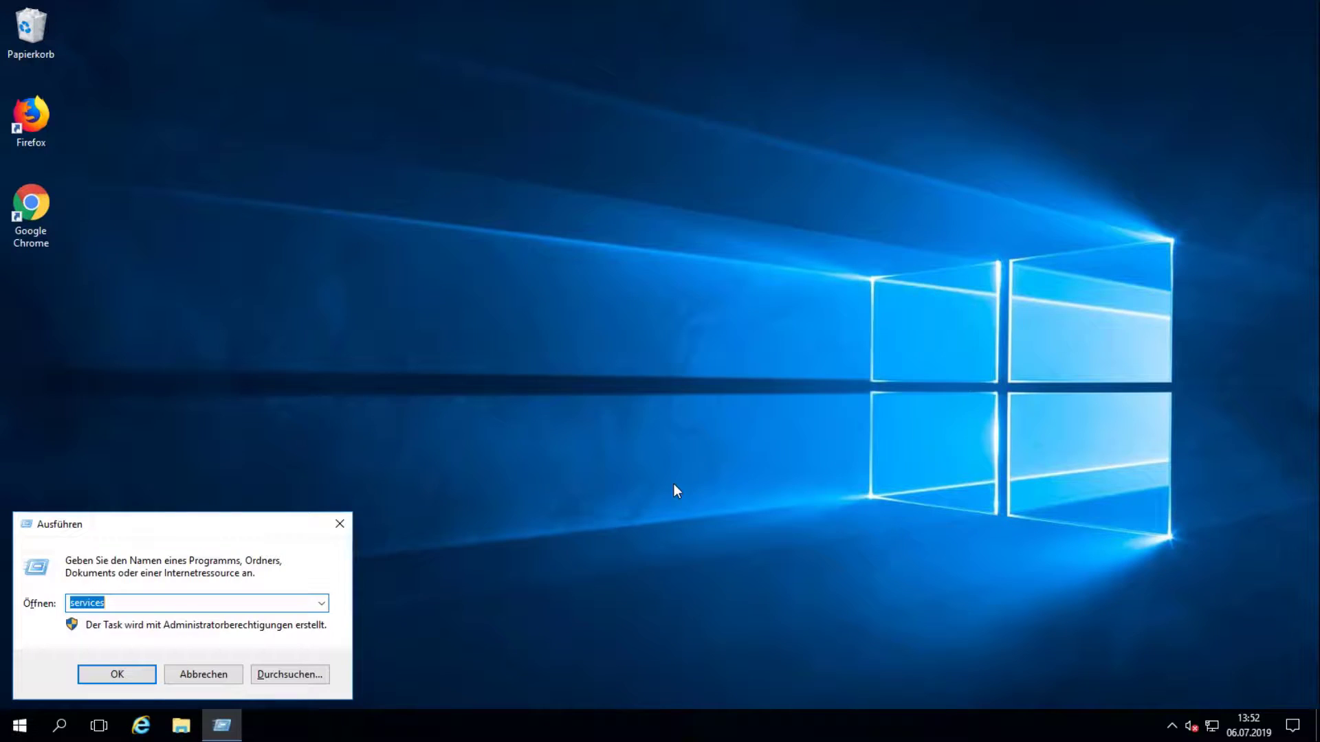
text(control)
key(Return)
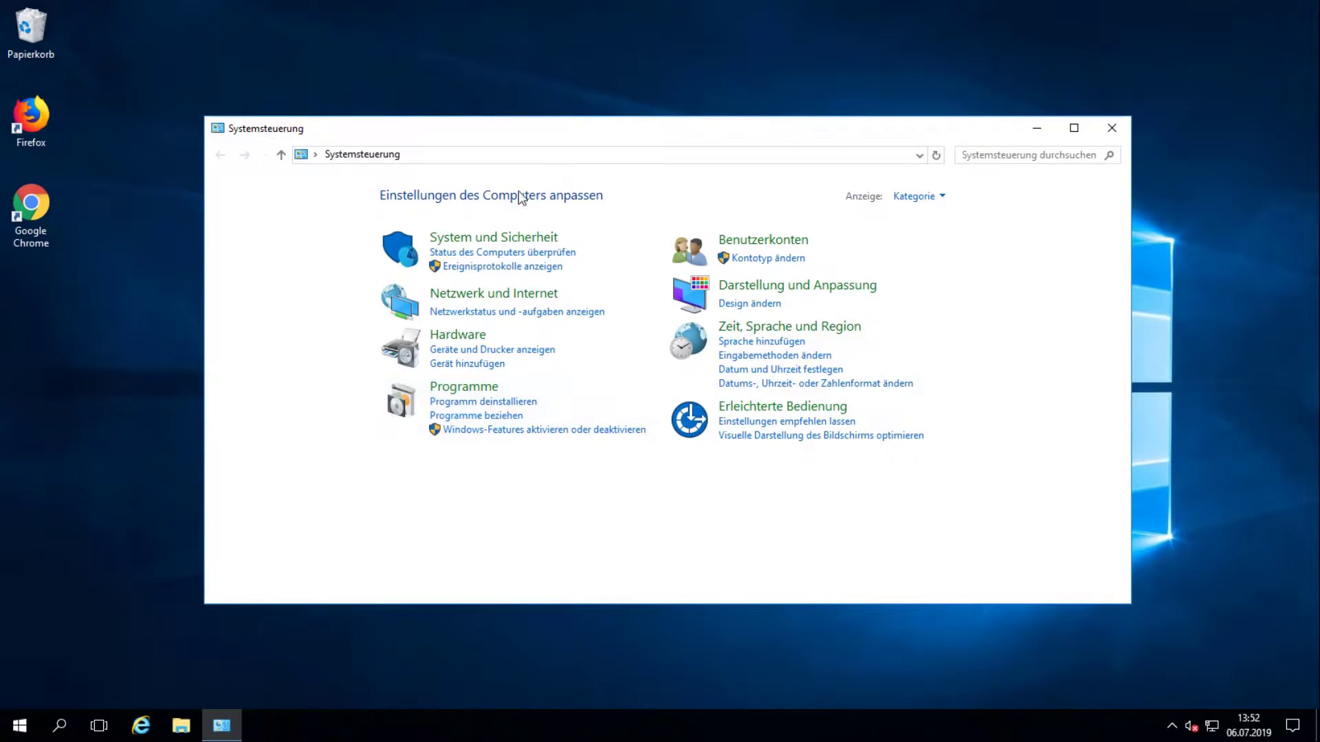
click(481, 240)
click(456, 288)
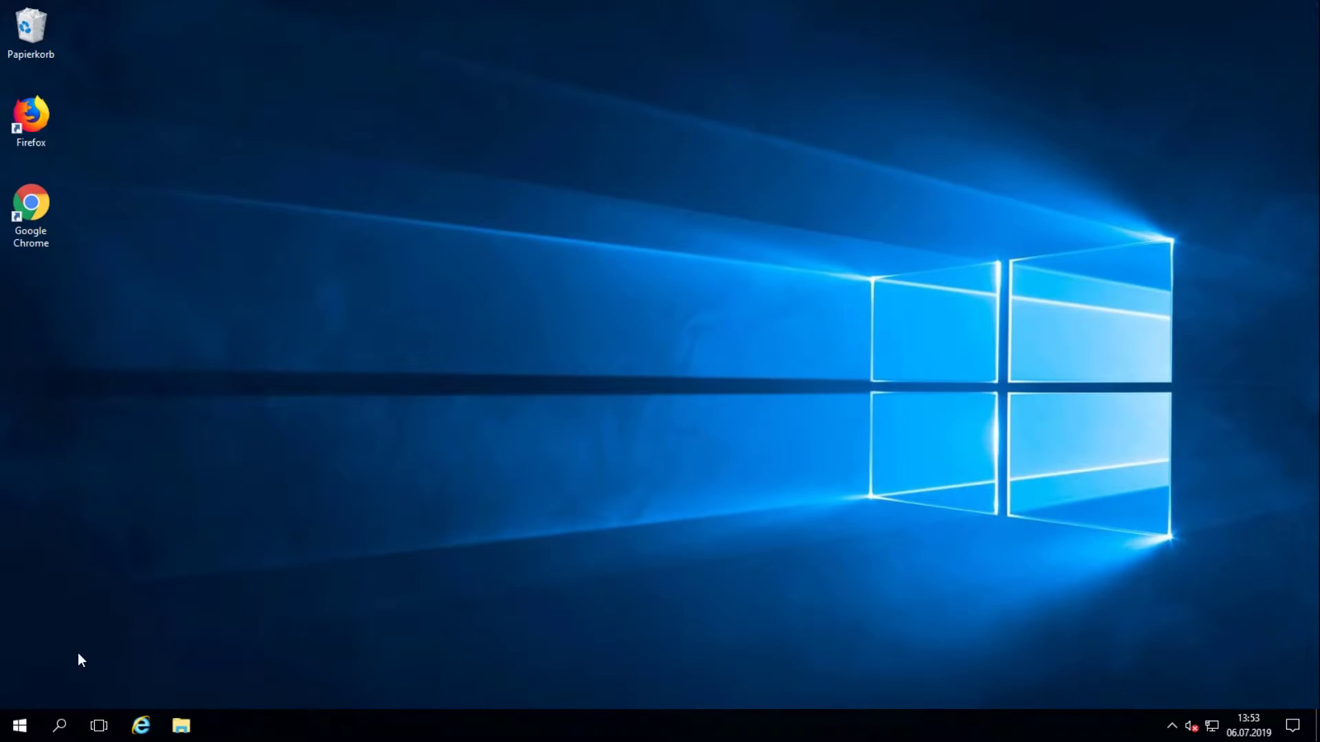
Step: Launch Active Directory-Benutzer und -Computer from Windows-Verwaltungsprogramme in the Start menu
click(12, 725)
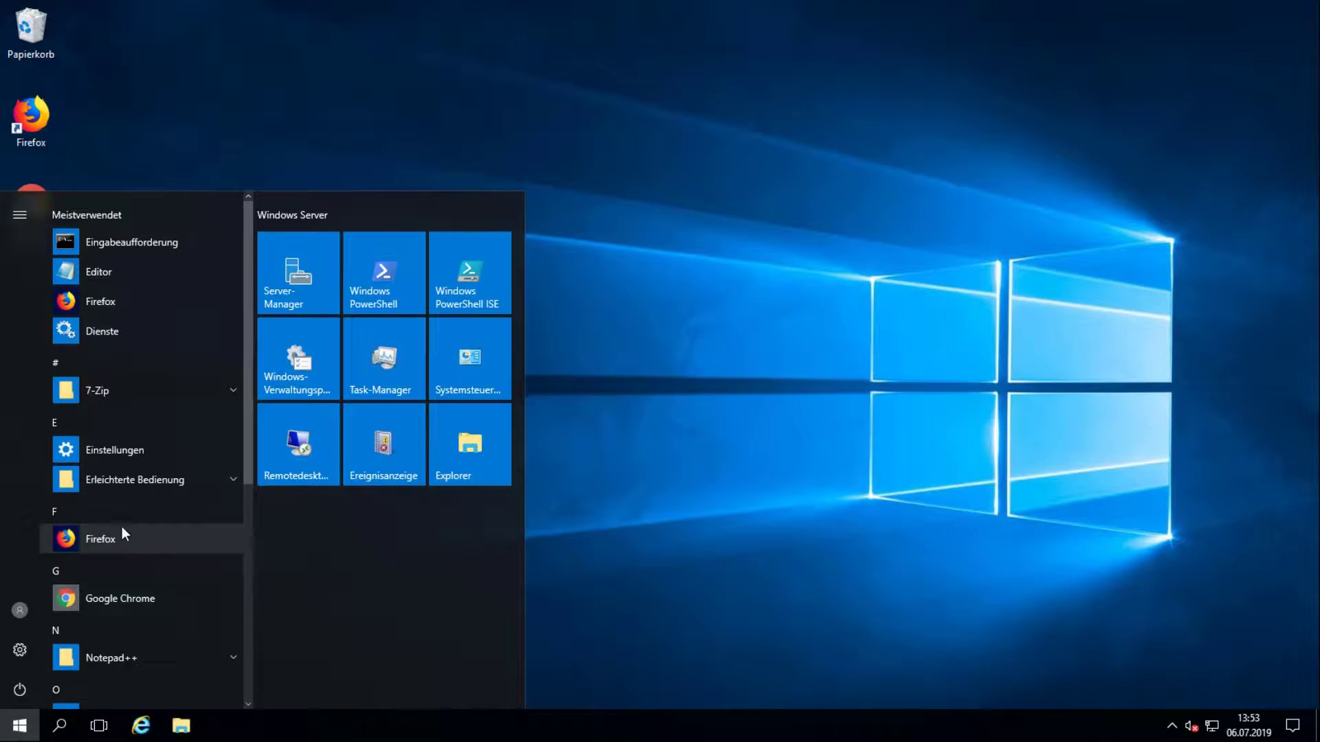
scroll(123, 516, down, 5)
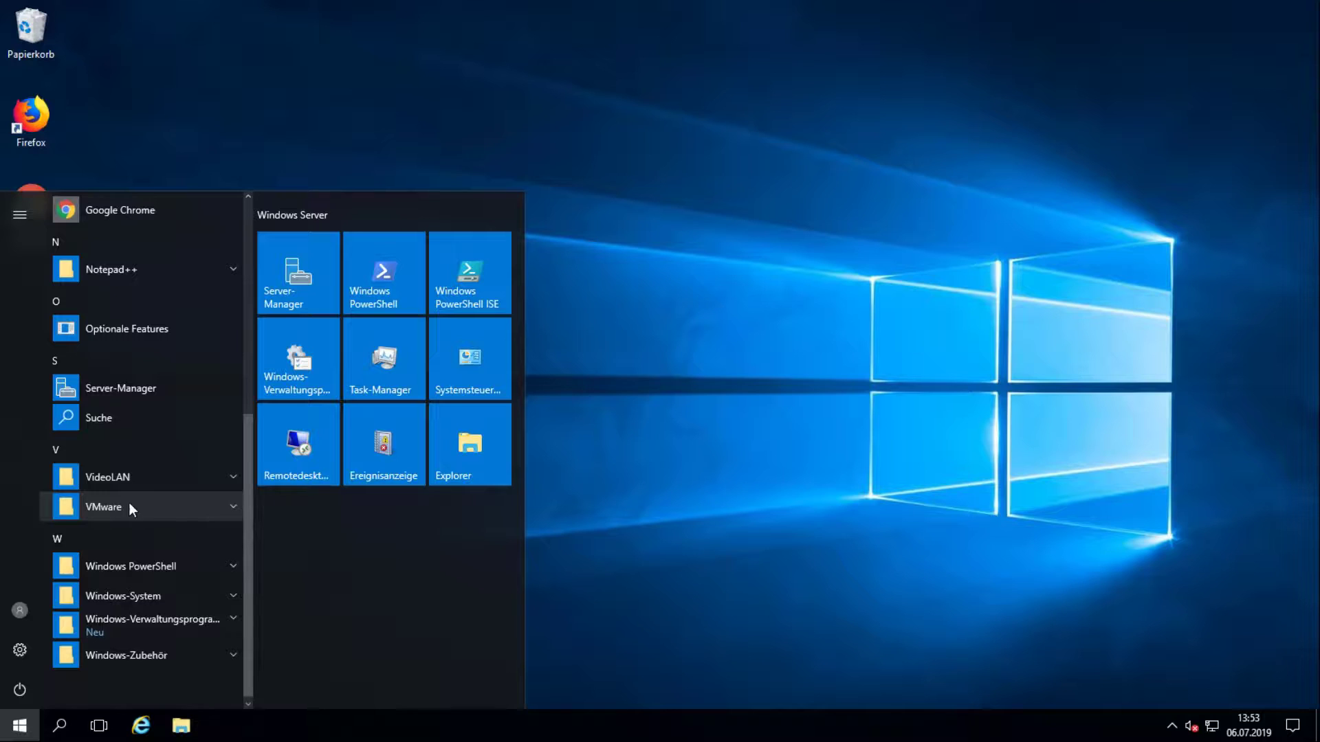
click(137, 614)
scroll(129, 496, down, 4)
scroll(127, 413, up, 2)
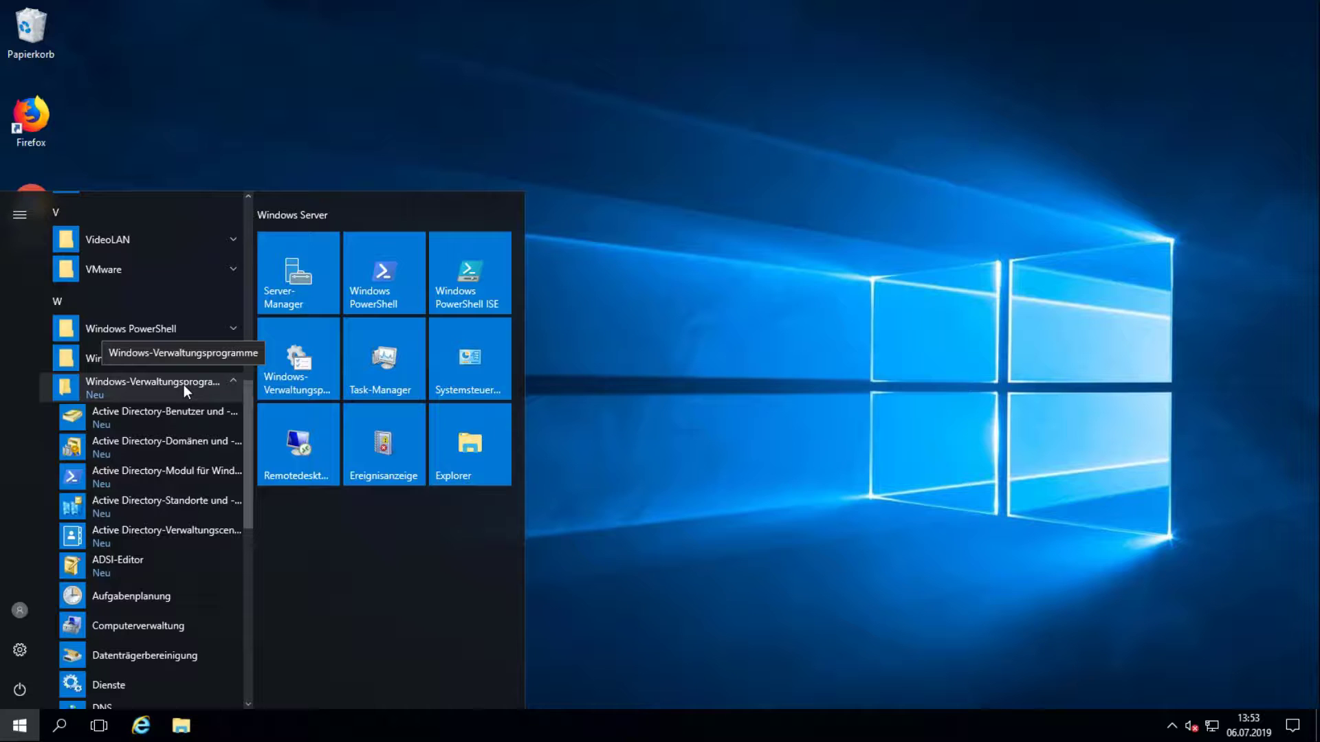
click(153, 413)
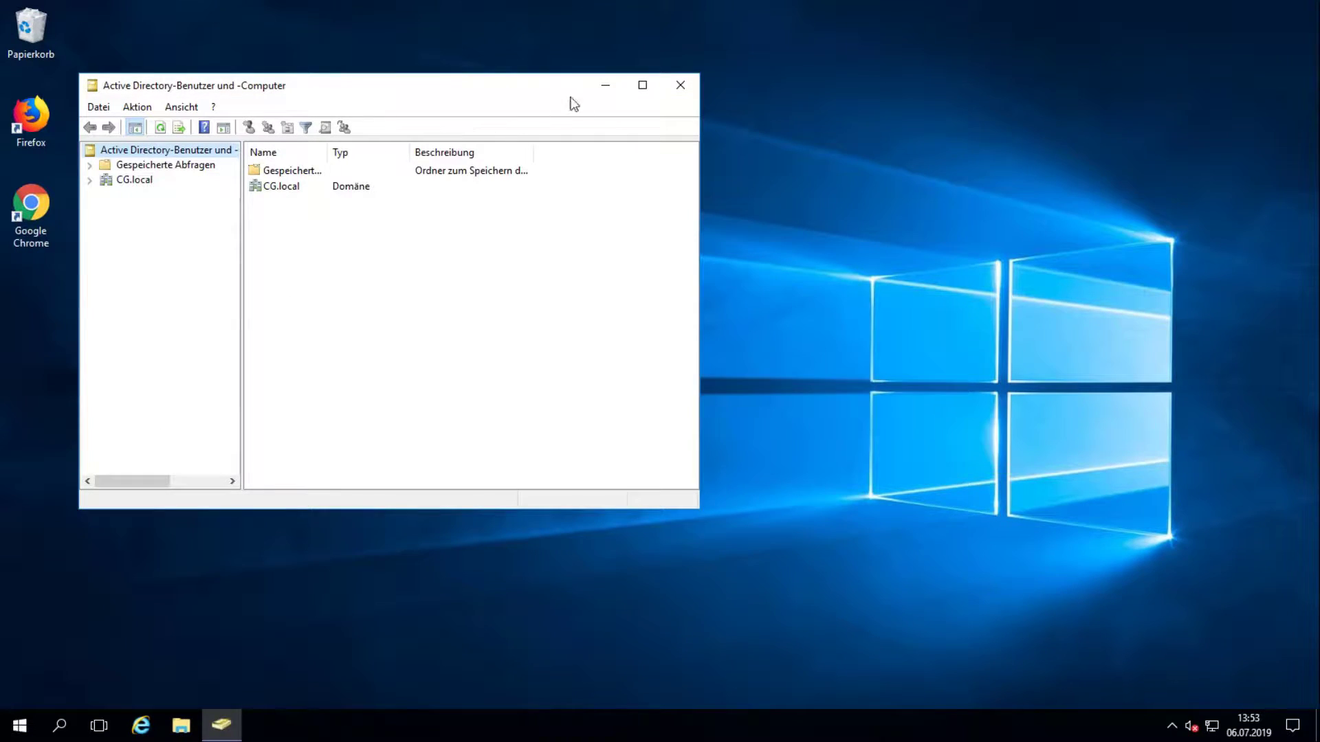
Step: Maximize the console and add organizational unit 'Benutzer' under CG.local via Neu > Organisationseinheit
click(643, 84)
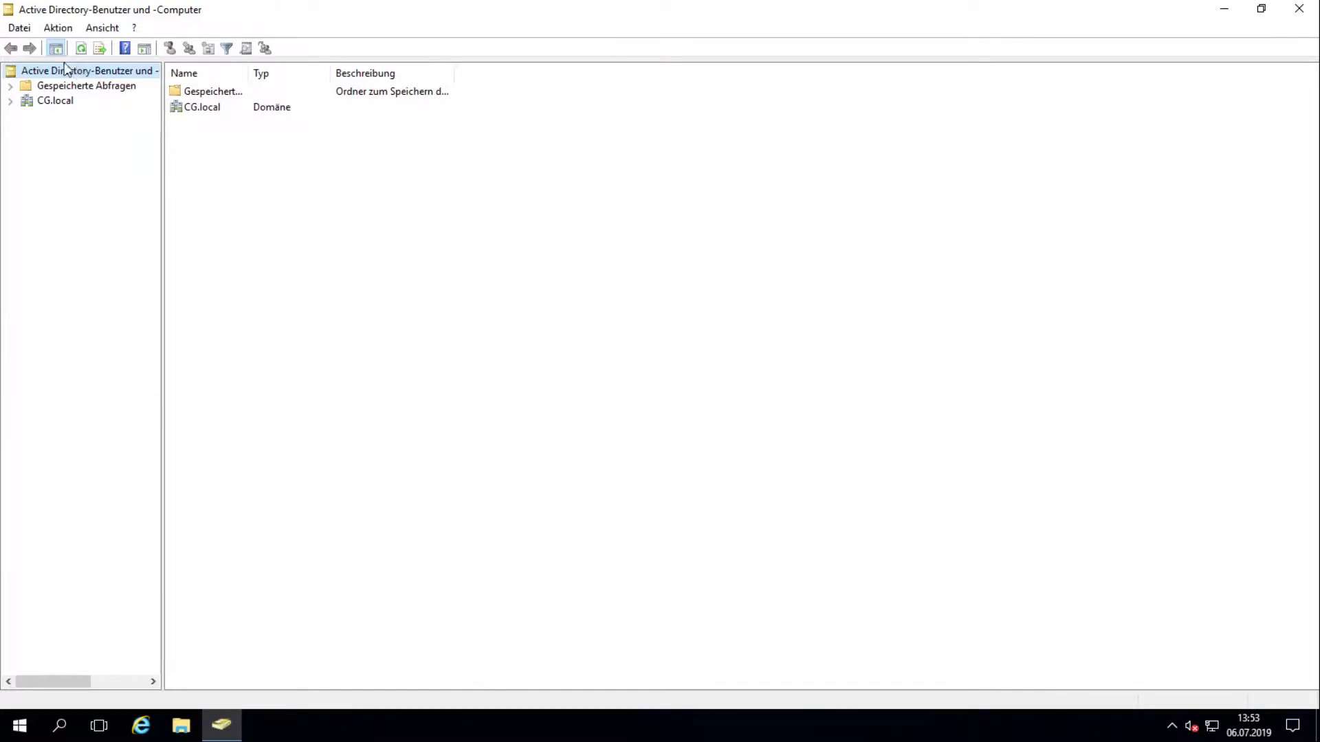
click(10, 101)
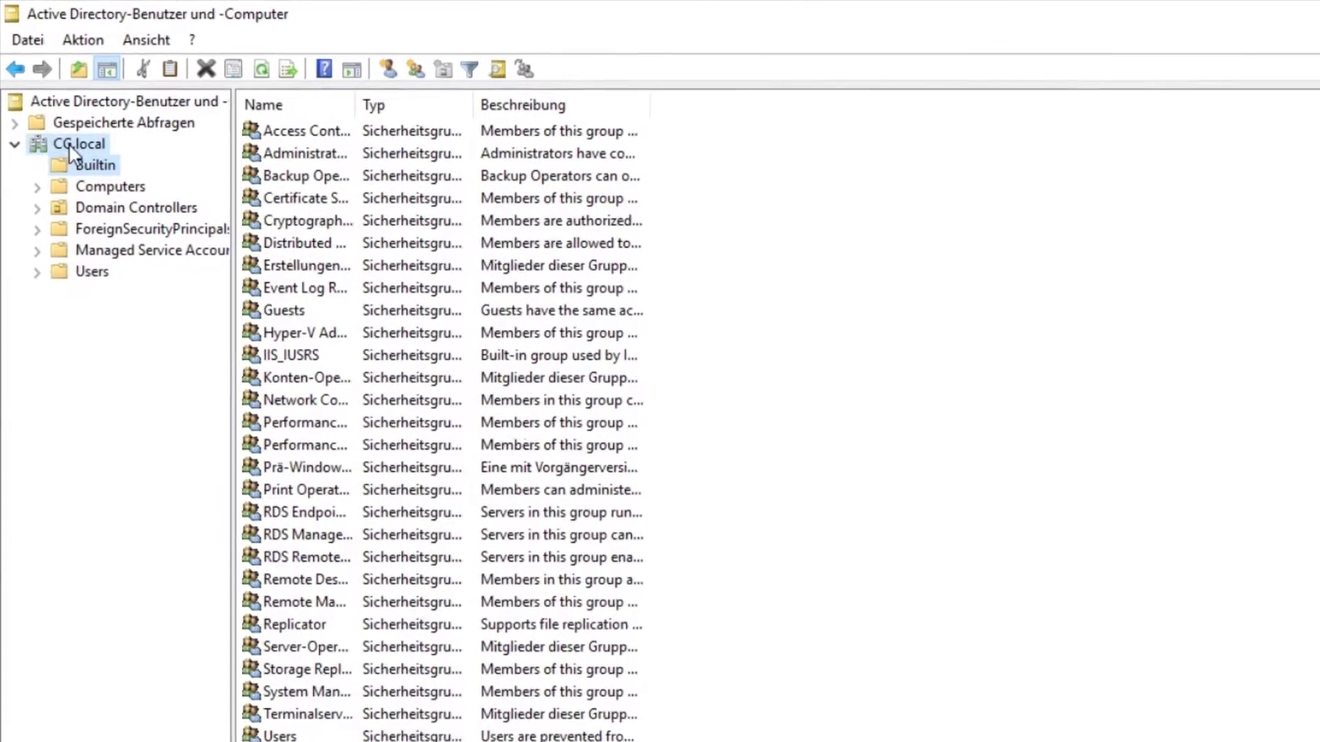
right_click(68, 145)
mouse_move(266, 324)
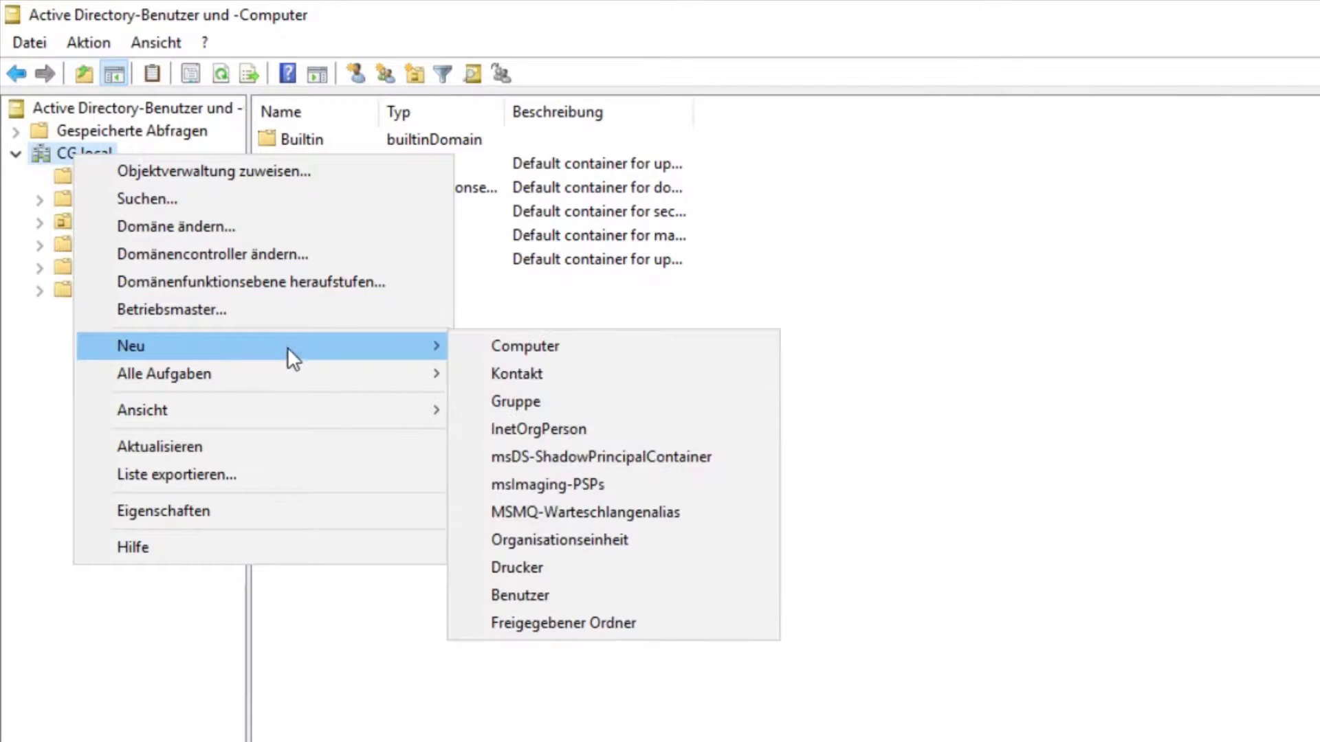
click(611, 543)
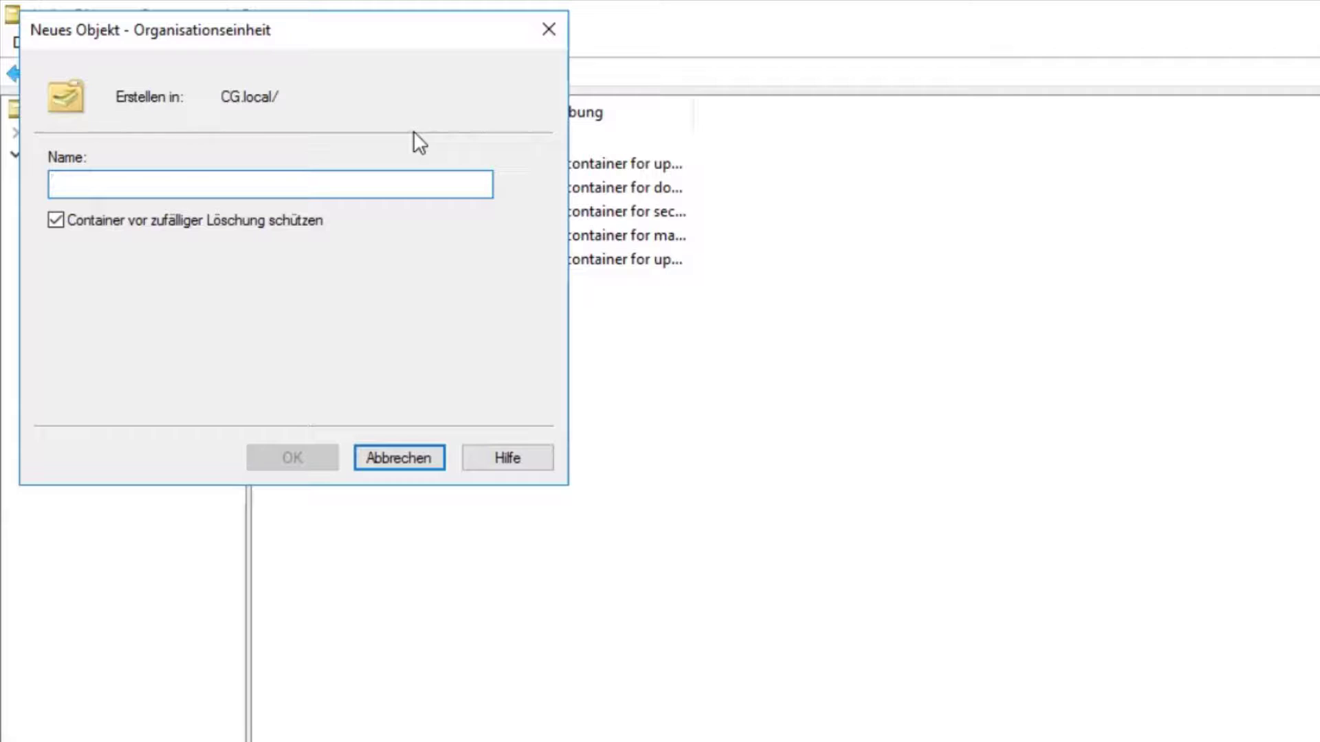
text(Benutzer)
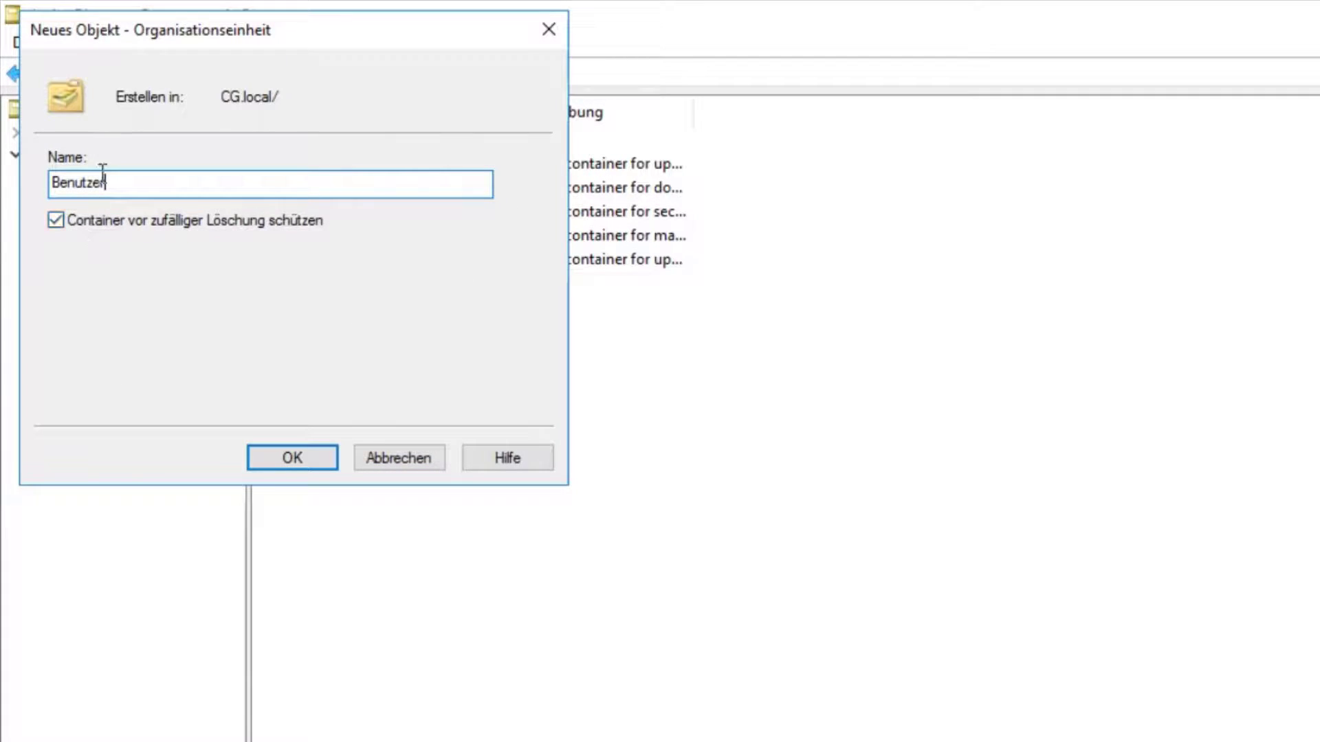
click(293, 457)
click(69, 204)
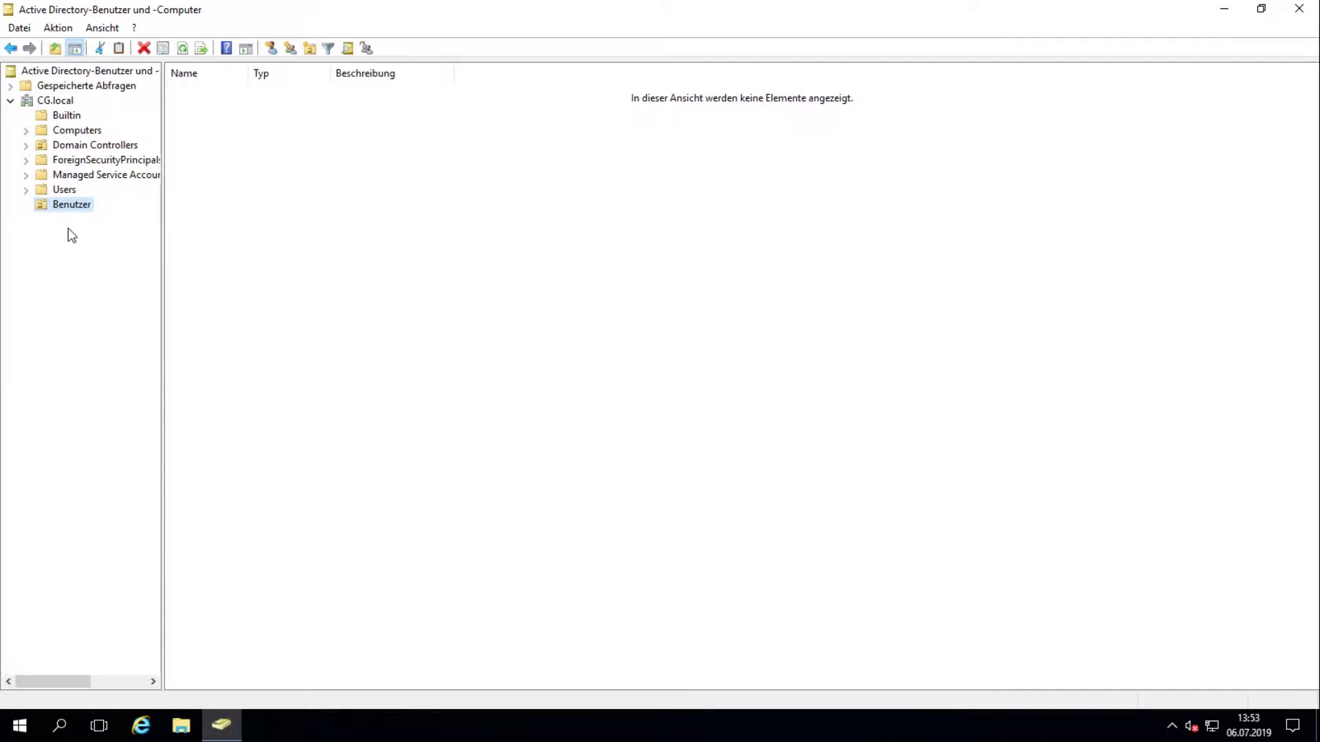
Step: Start a new user in Benutzer and fill in the user's first and last name
right_click(227, 160)
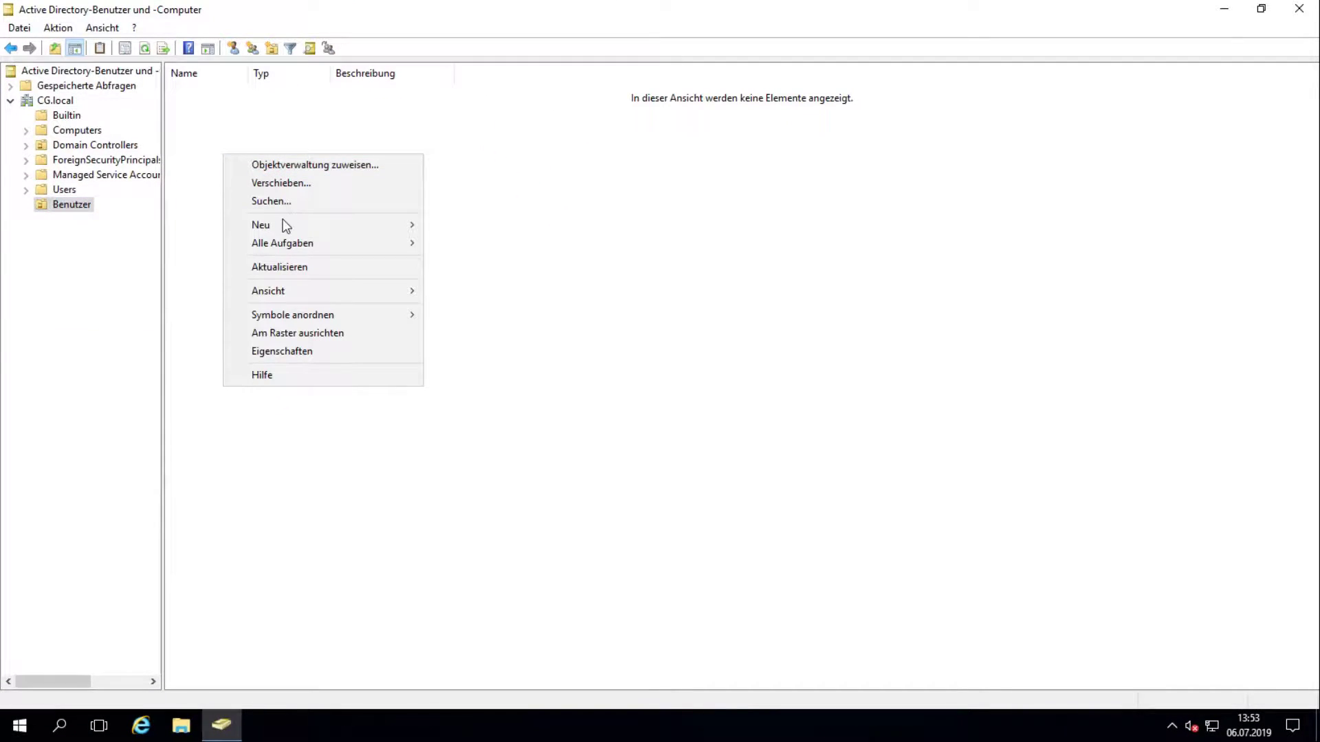
mouse_move(363, 227)
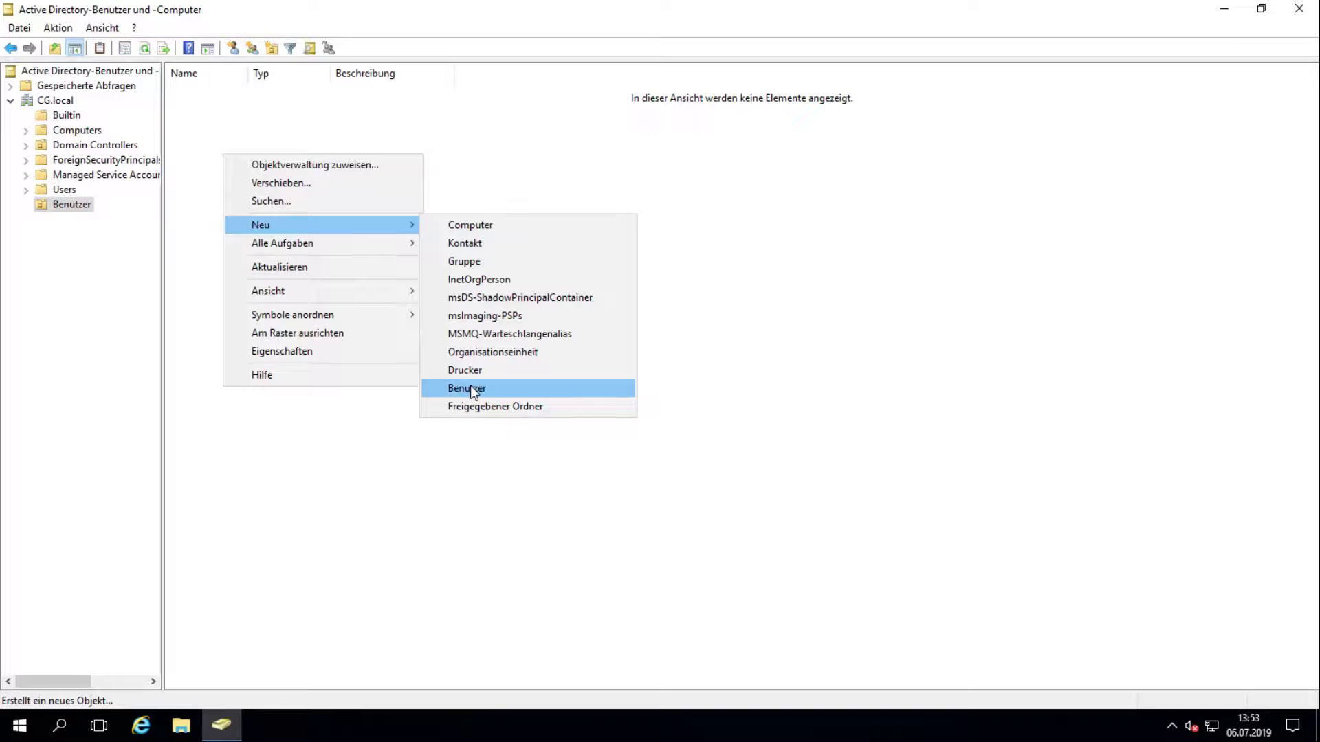
click(470, 387)
drag(180, 24, 614, 34)
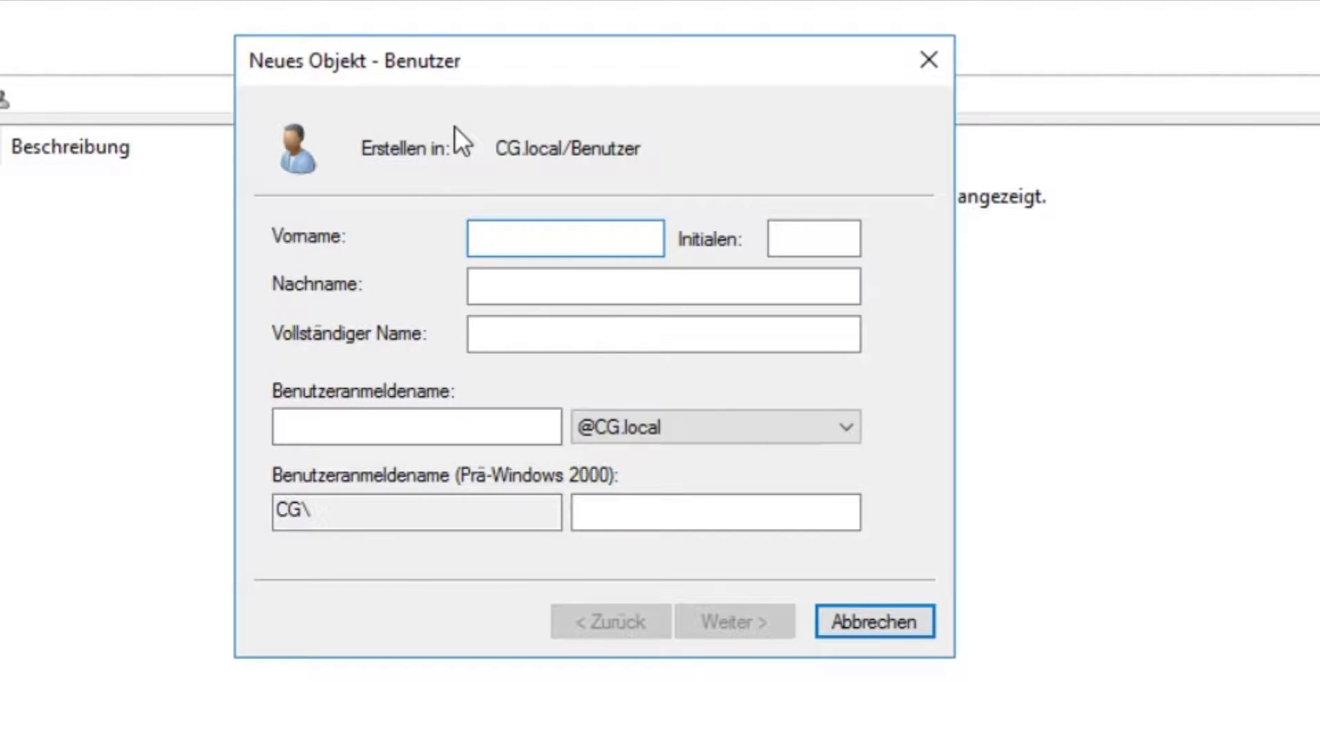
text(Computerg)
key(BackSpace)
key(BackSpace)
key(BackSpace)
key(BackSpace)
key(BackSpace)
key(BackSpace)
key(BackSpace)
key(BackSpace)
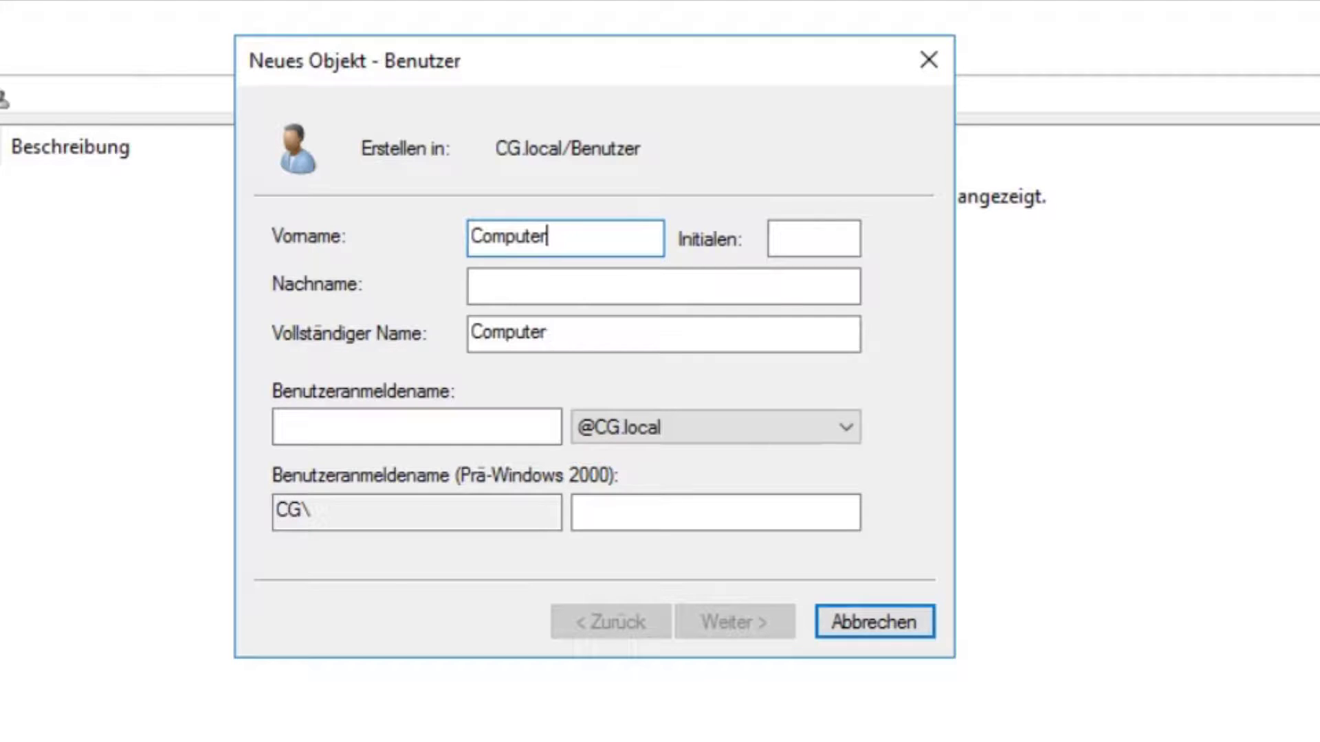
key(BackSpace)
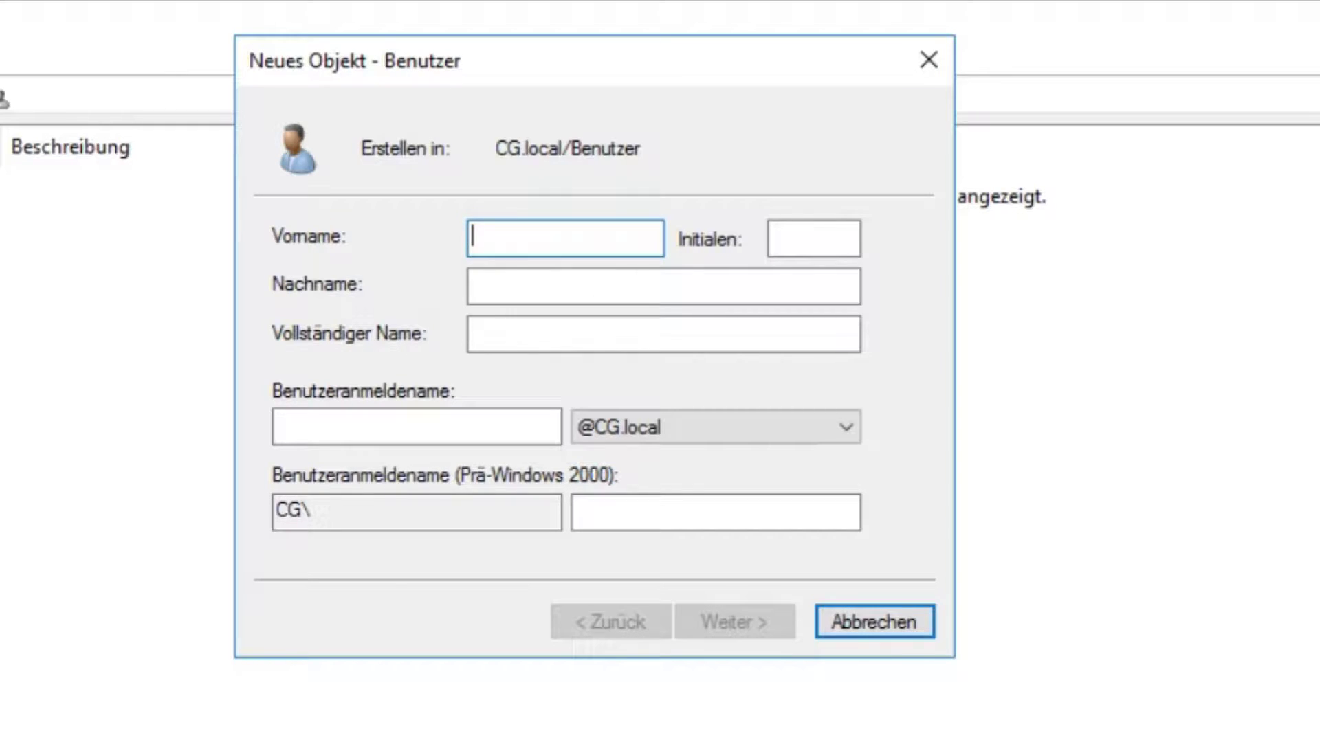
key(Tab)
key(Tab)
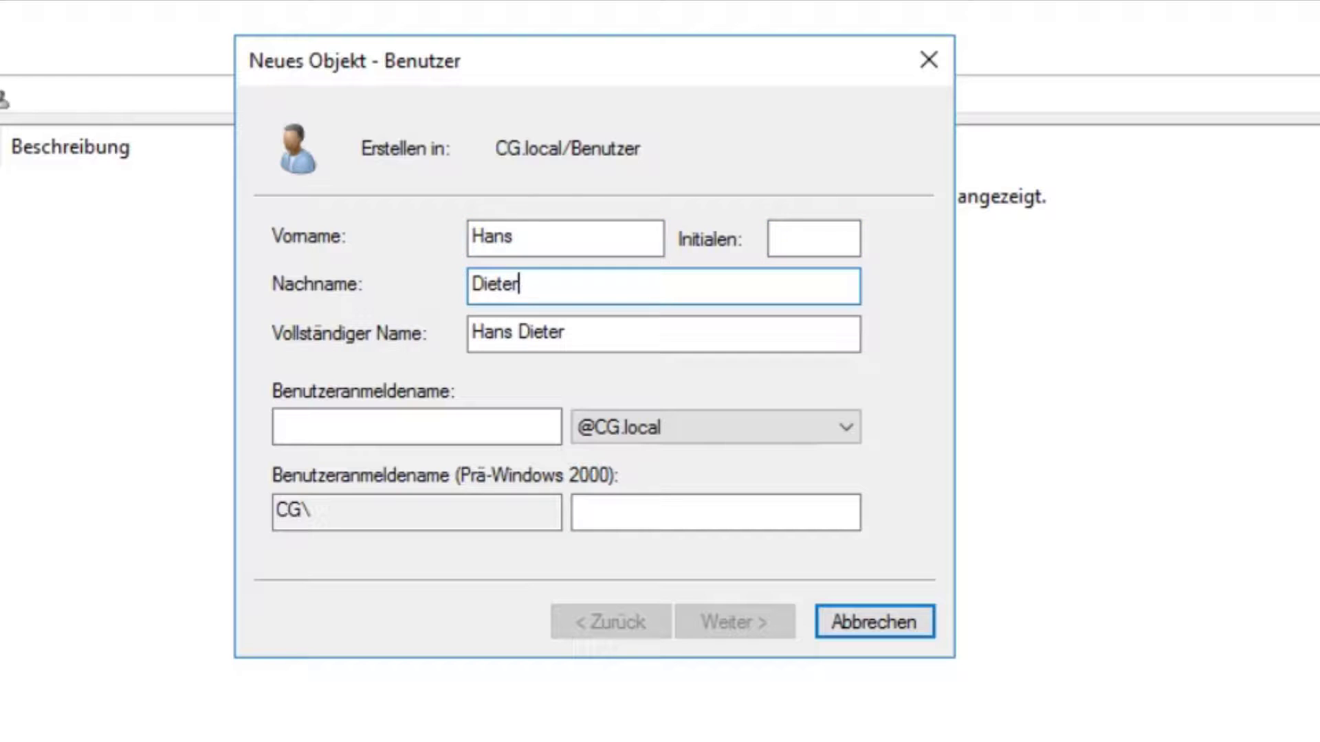
Step: Replace the user logon name with the user's short logon name
click(369, 426)
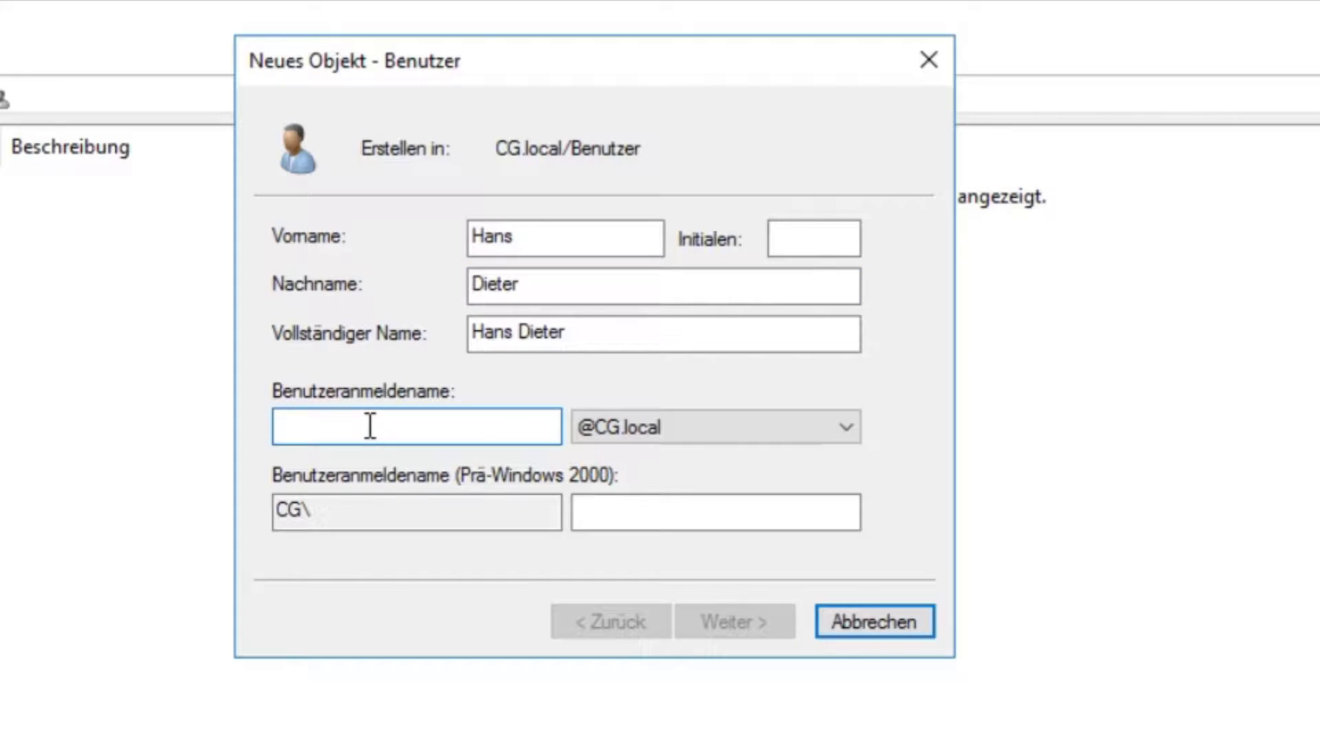
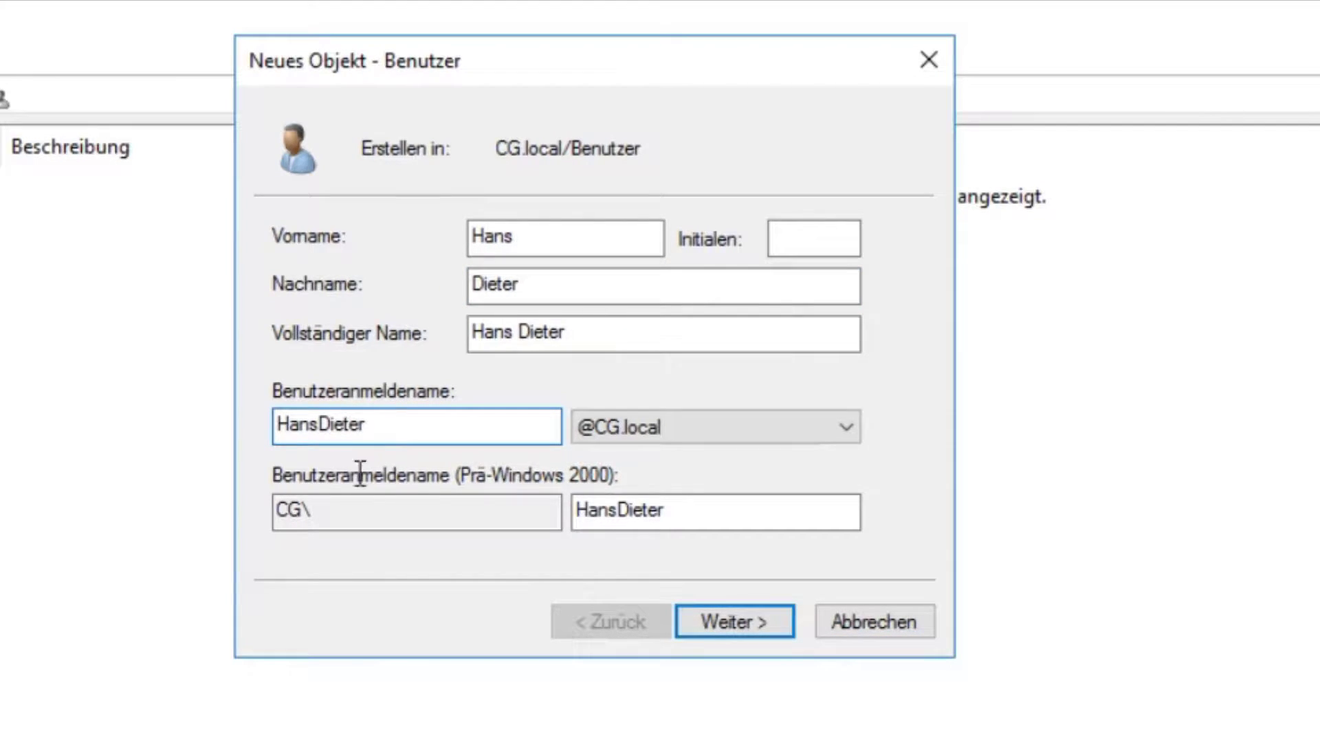
double_click(394, 418)
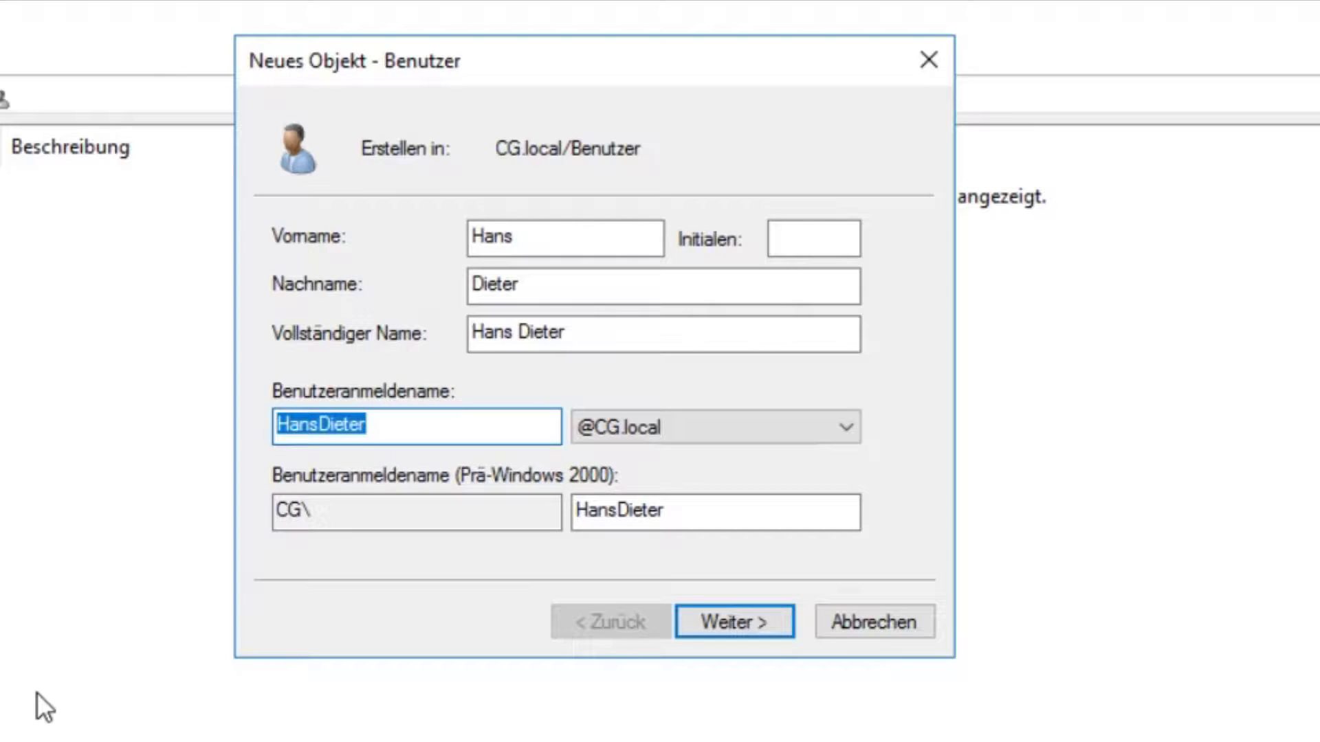
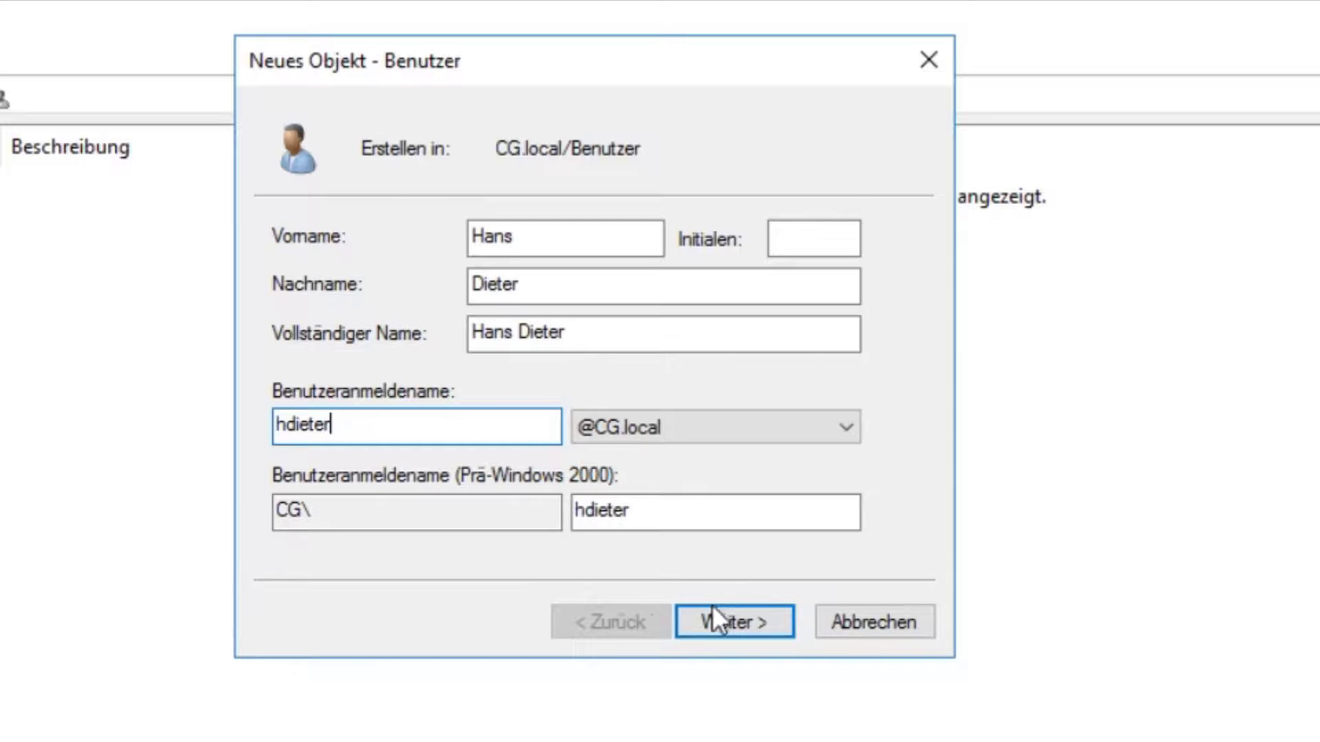
Step: Set and confirm the password, with no forced change at logon and never expiring
click(760, 619)
text(********)
key(Tab)
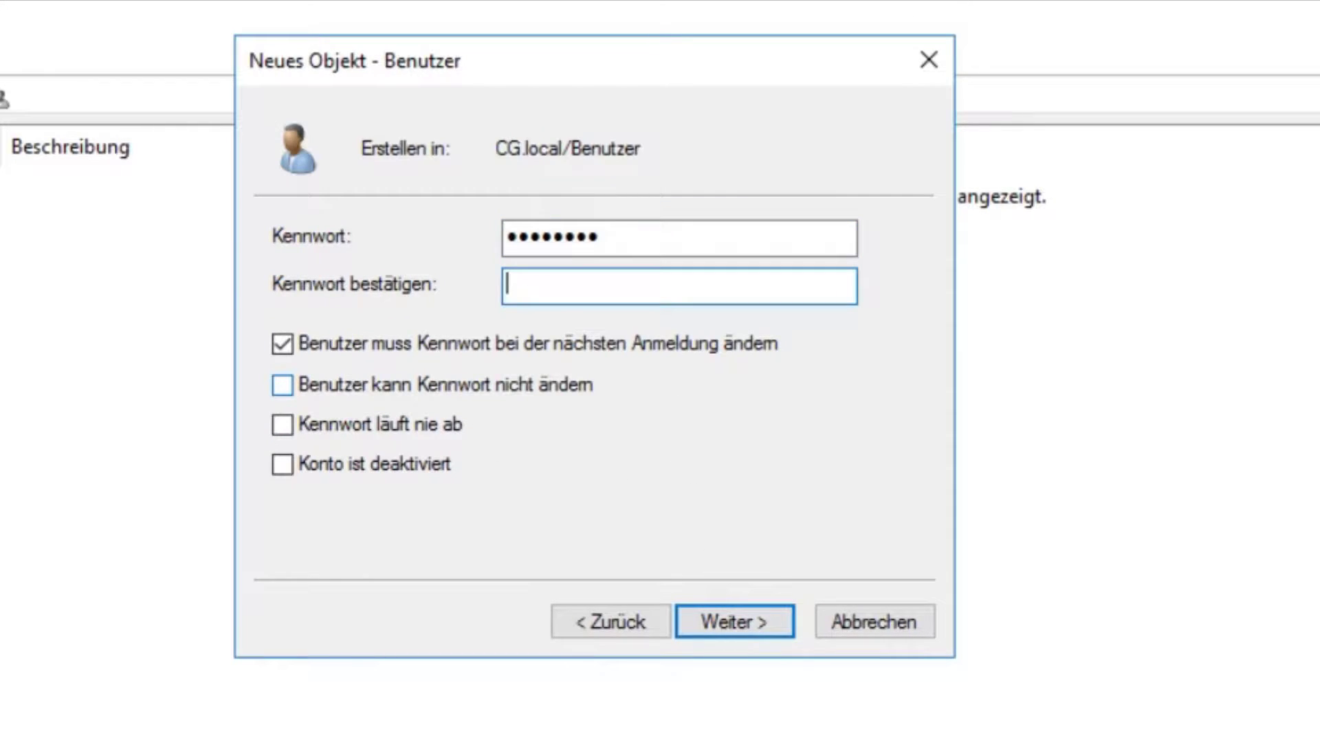
text(********)
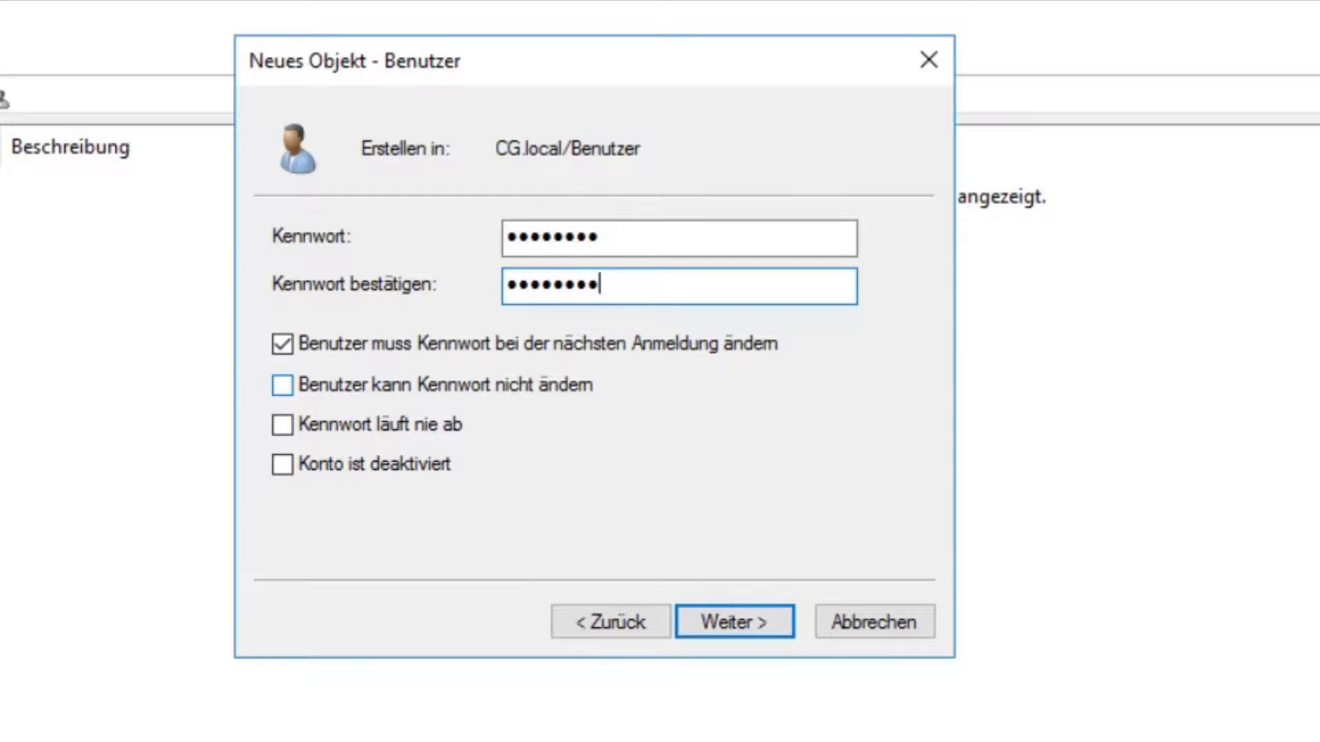
click(398, 344)
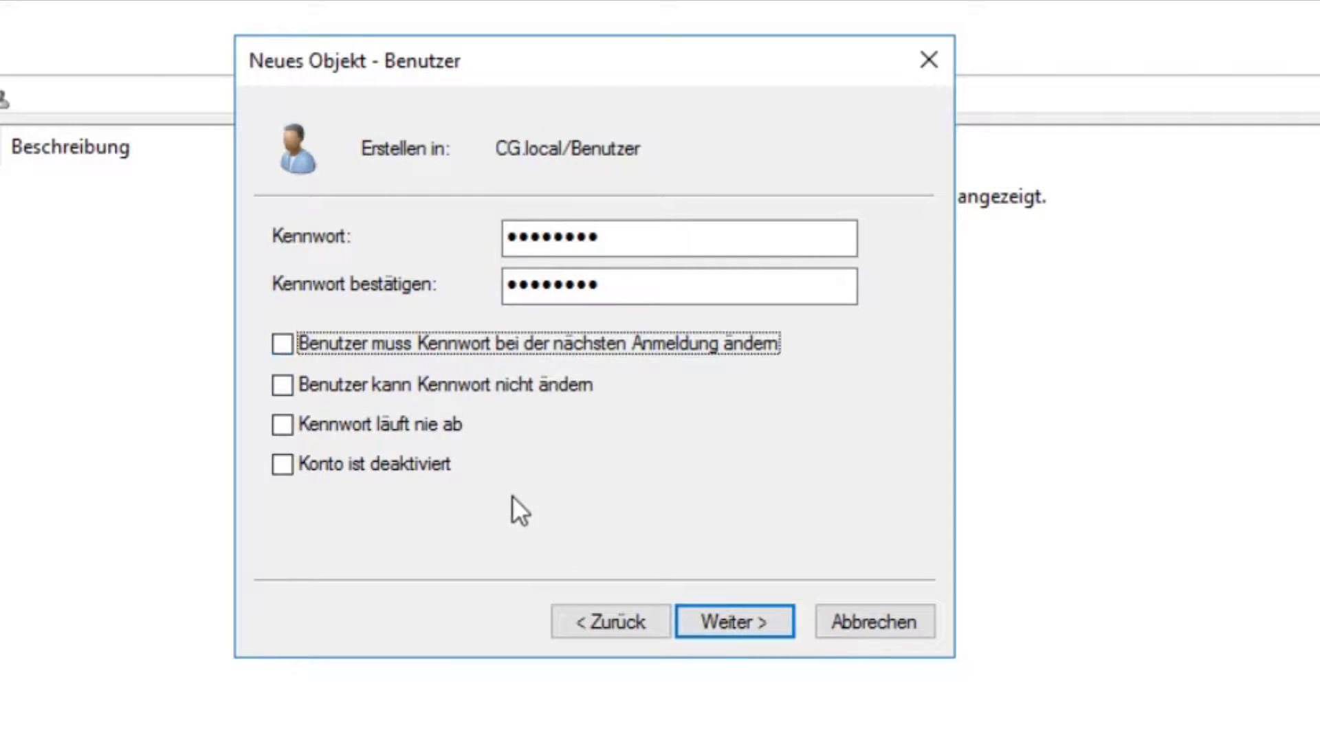
click(380, 429)
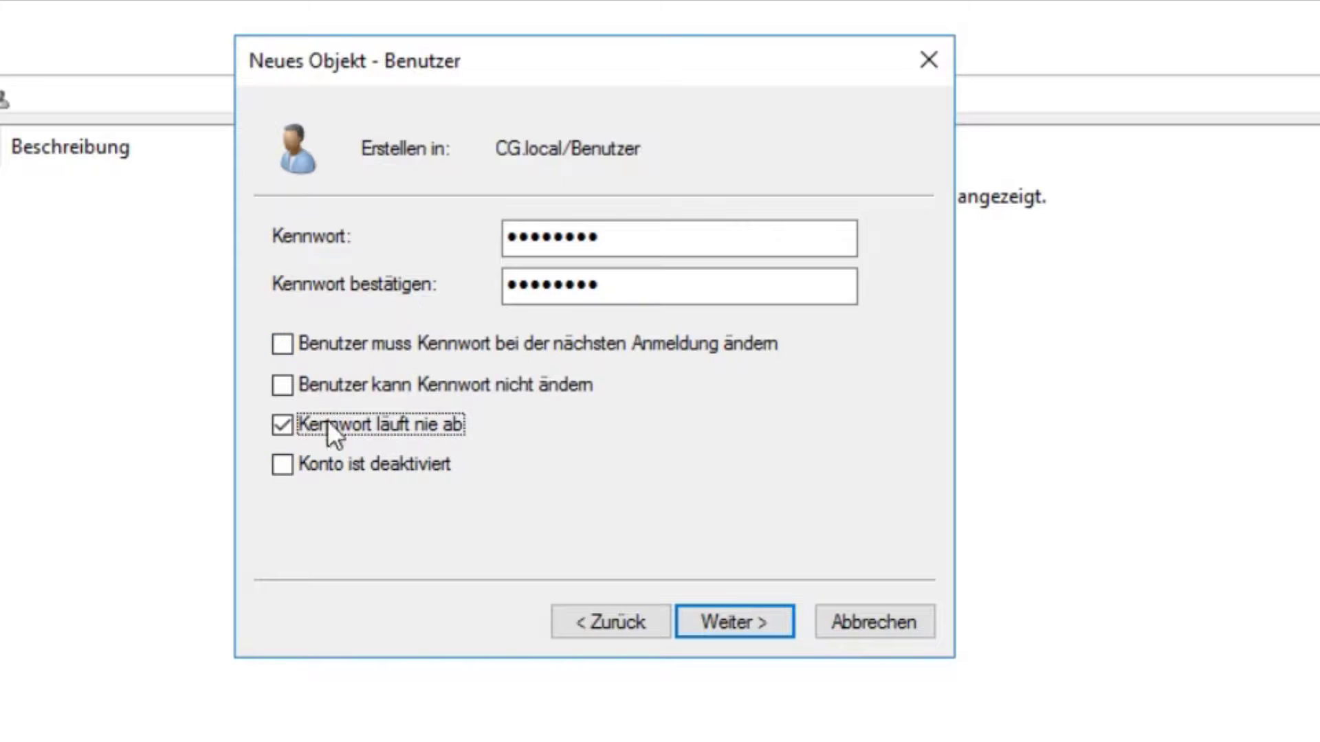
Step: Finish creating the user and close Active Directory Users and Computers
click(728, 628)
click(727, 622)
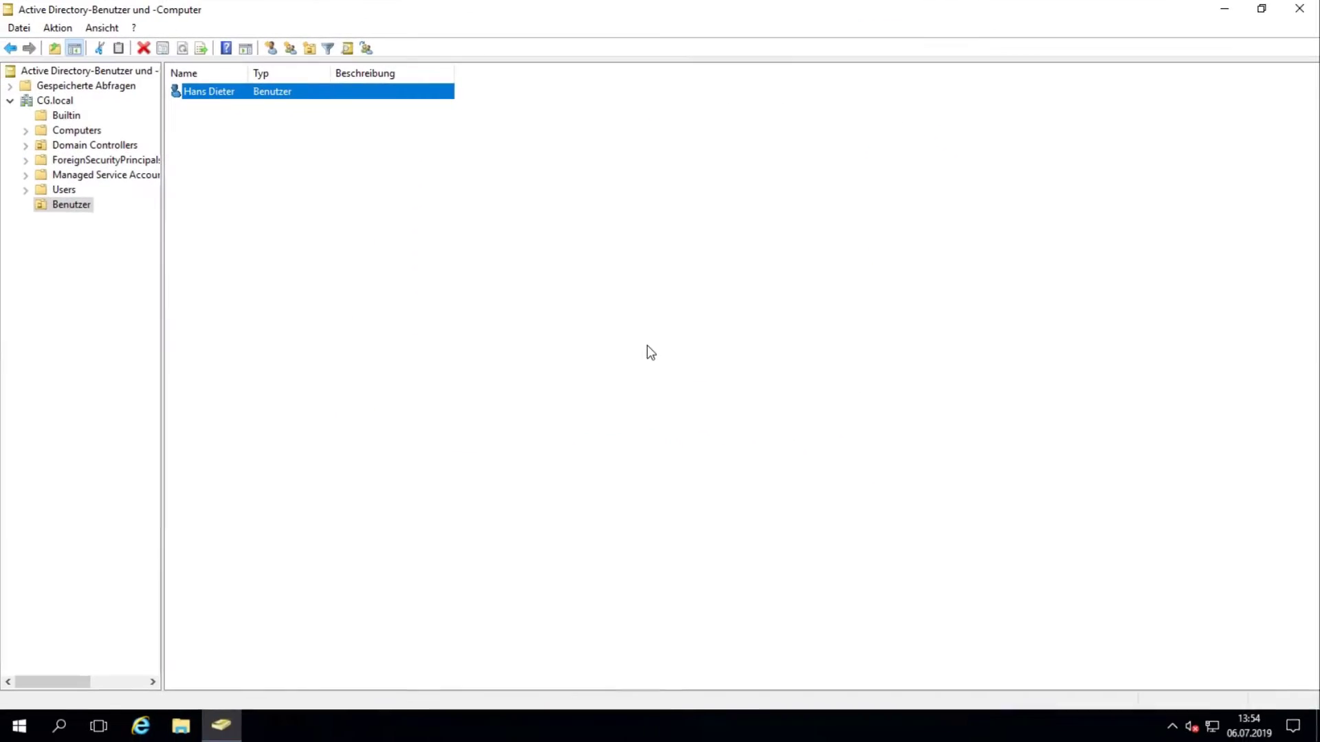
click(1300, 8)
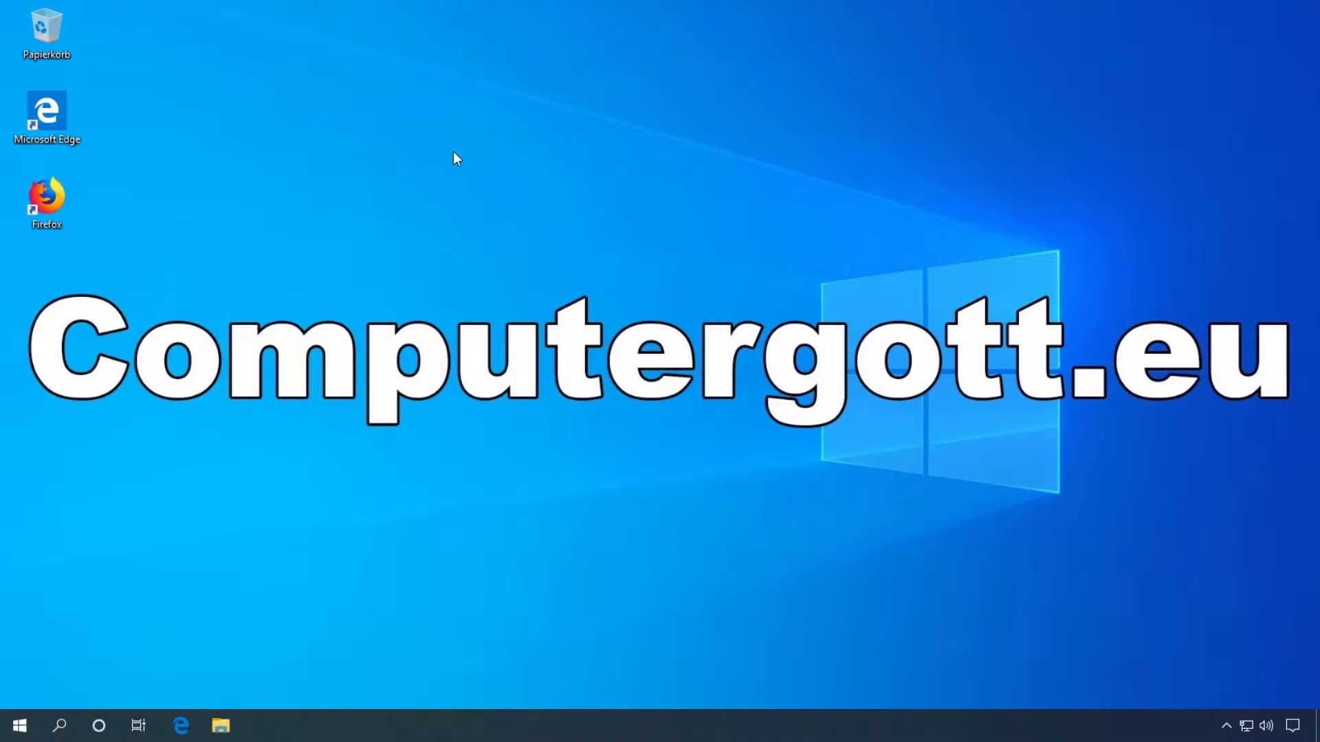
Step: Open Ethernet0's properties from network settings and disable IPv6 on it
right_click(1244, 726)
click(1224, 715)
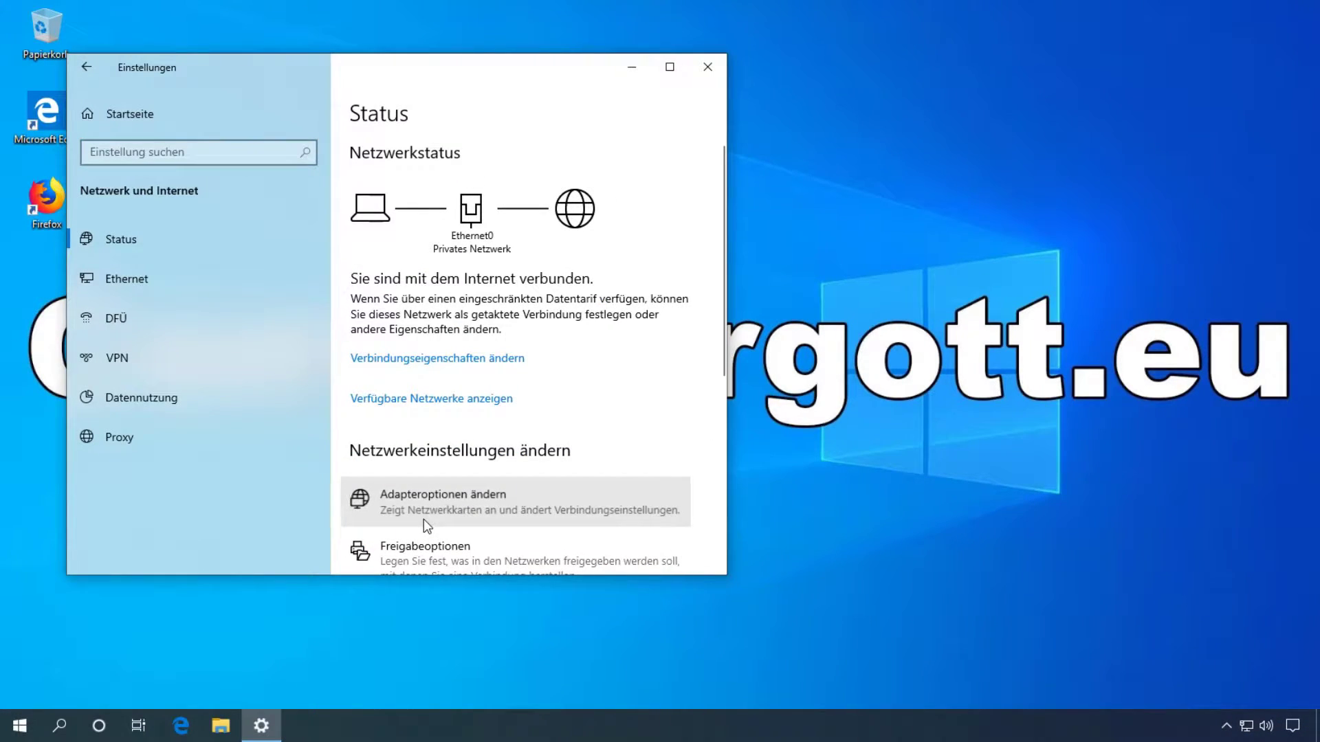
click(423, 518)
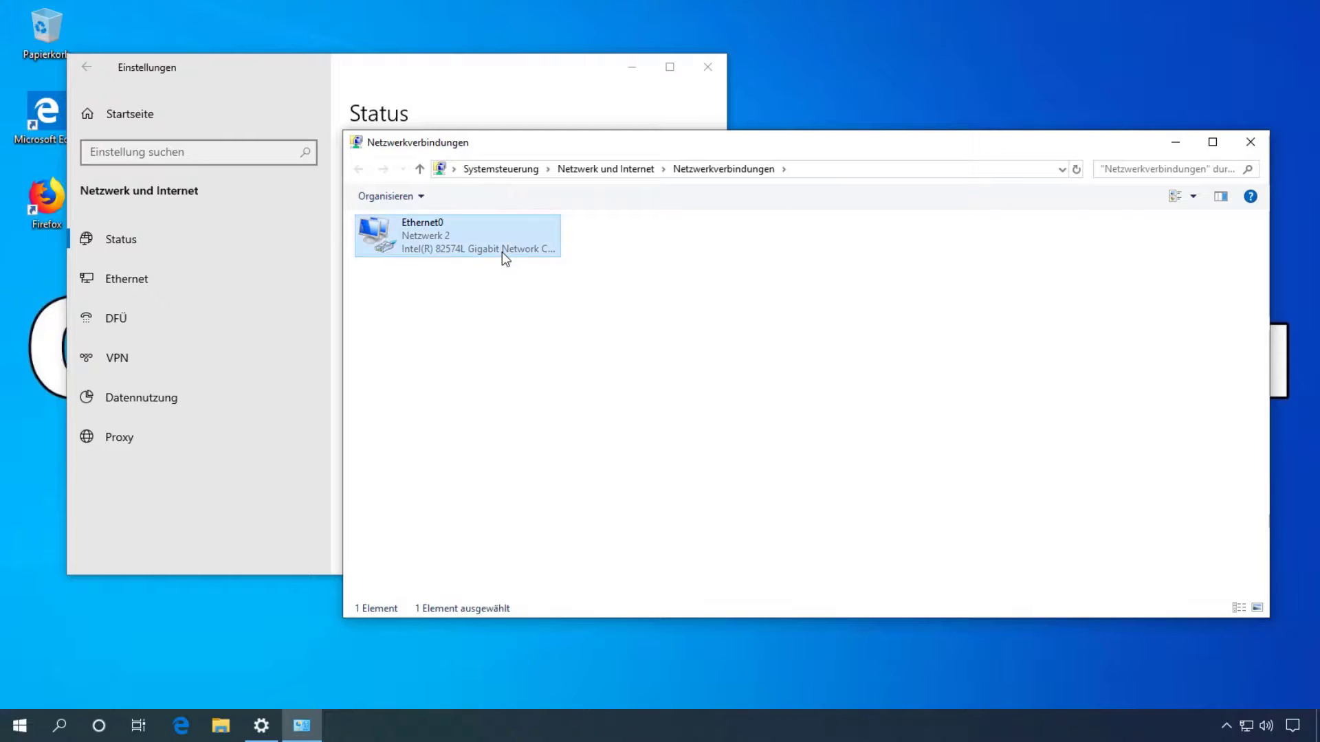
double_click(502, 251)
click(555, 500)
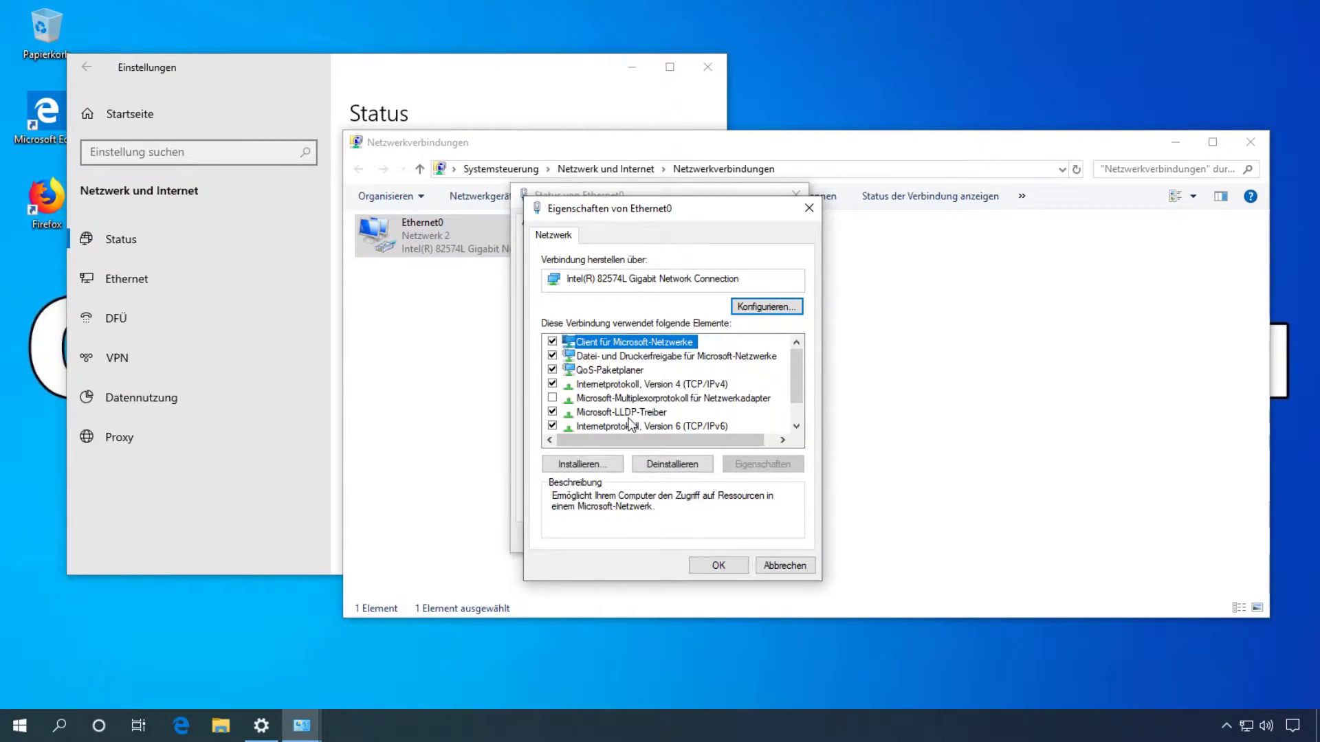
click(552, 425)
Step: Set Ethernet0's IPv4 preferred DNS server to 192.168.5.100
click(623, 384)
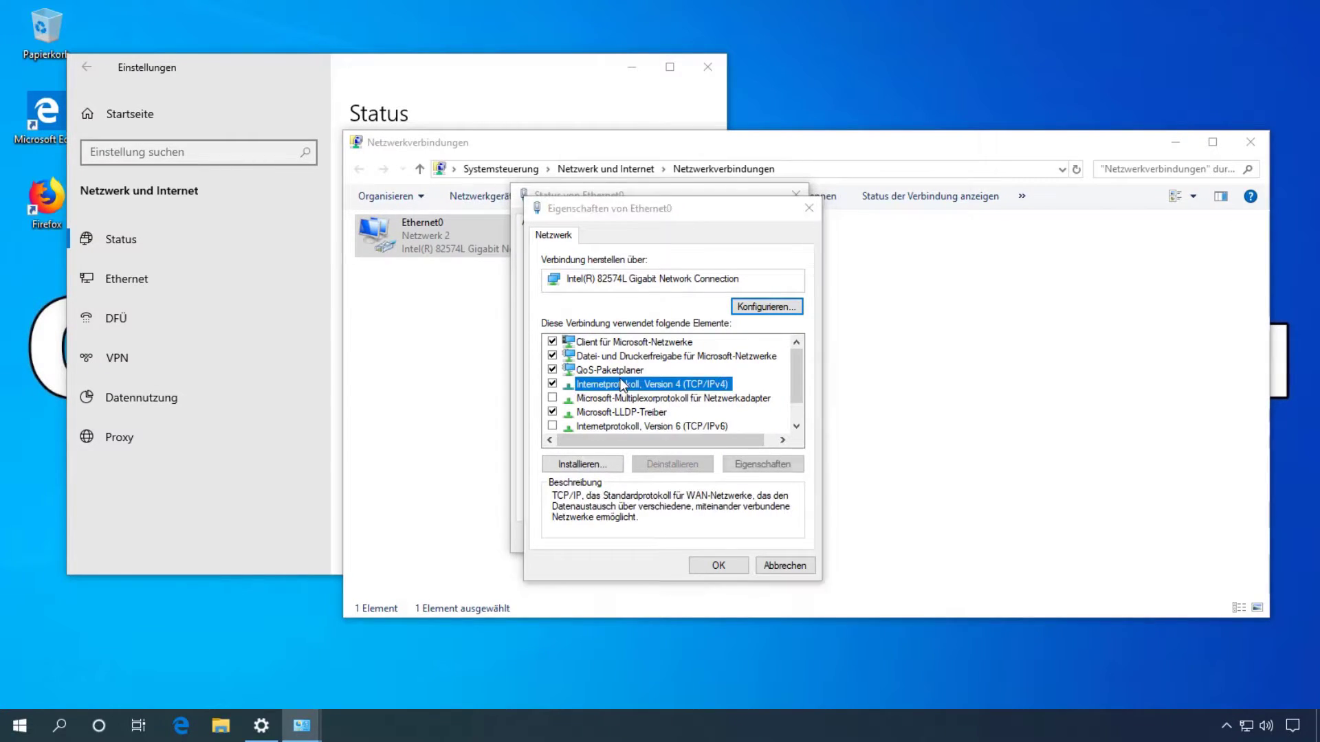
double_click(623, 384)
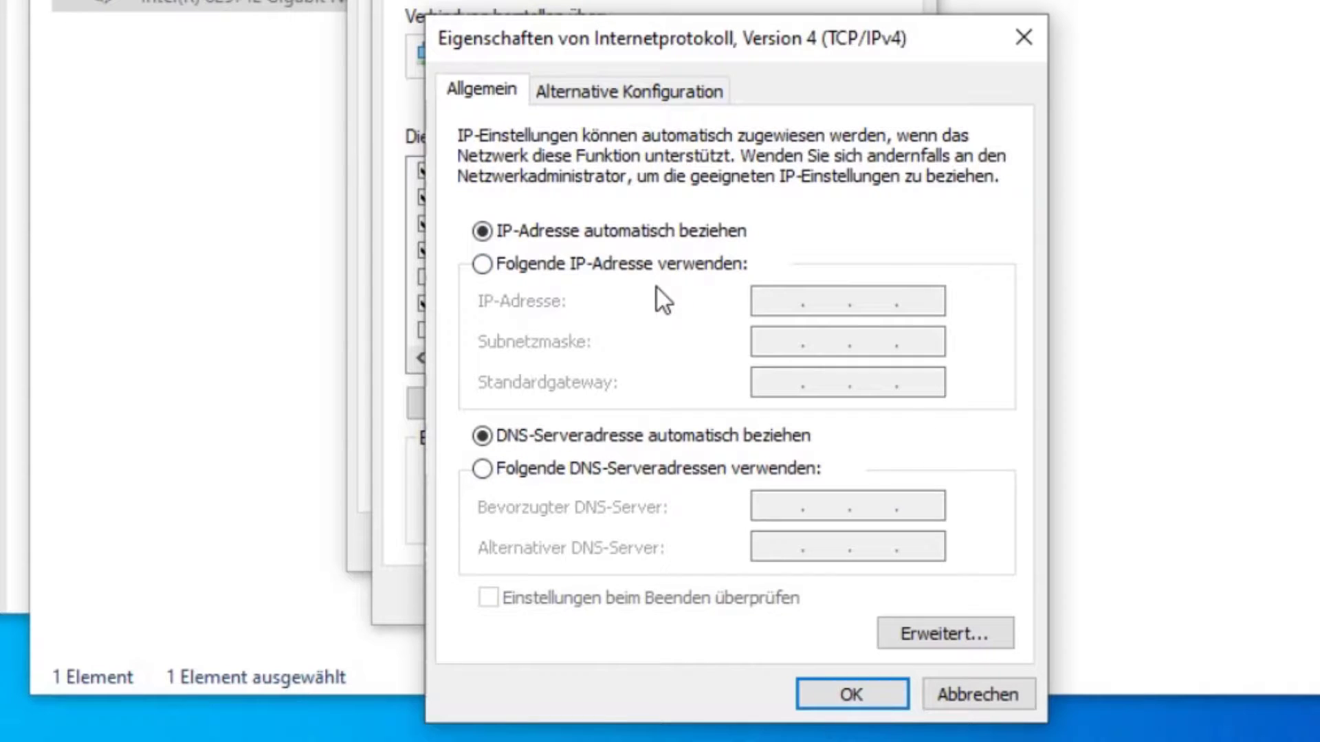
click(530, 473)
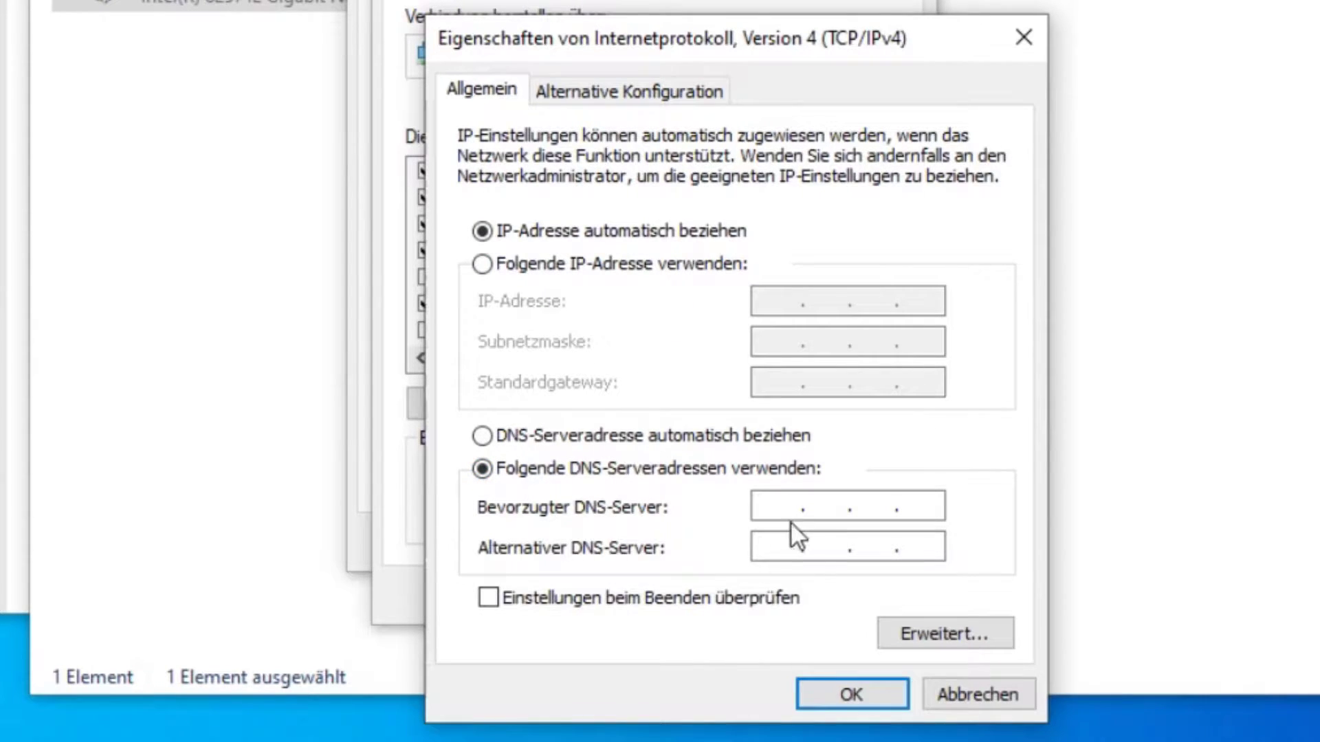
text(192 . 168 . 5 . 100)
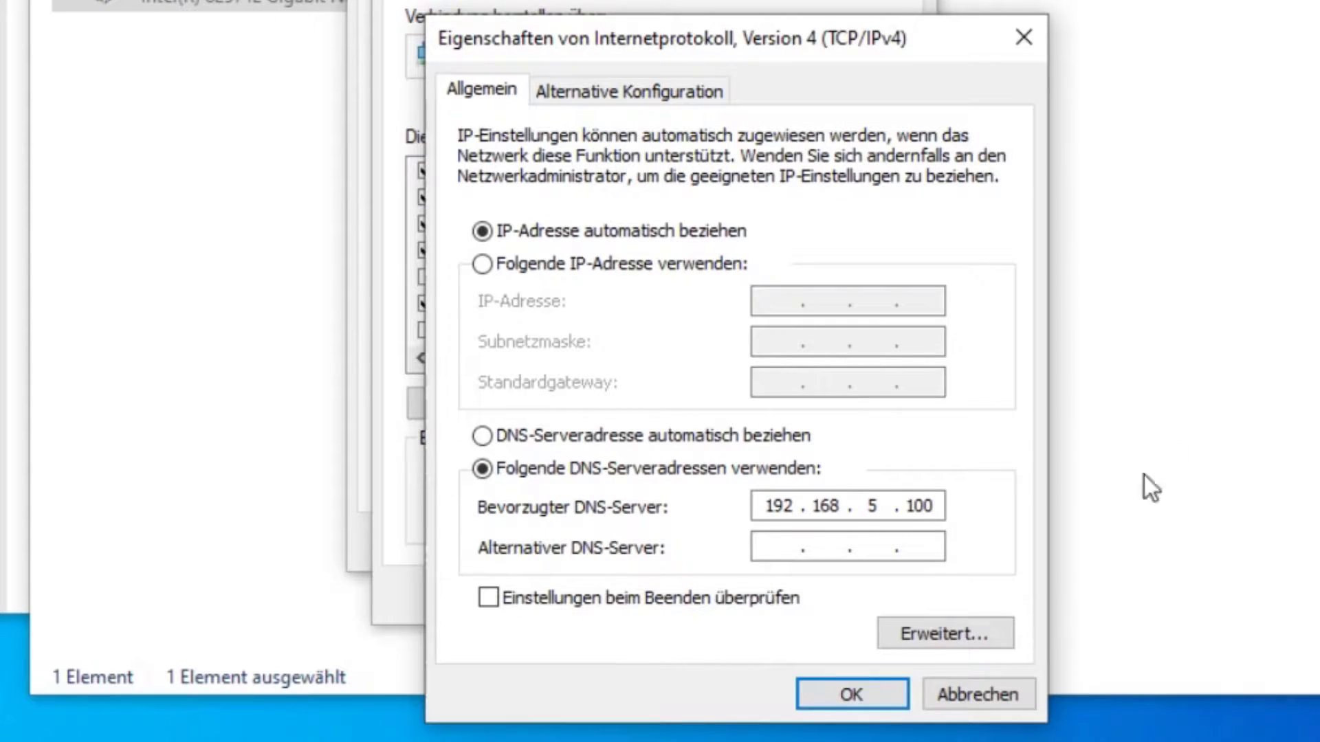
click(842, 695)
Step: Confirm the adapter properties and close the status, connections and network settings windows
click(741, 596)
click(840, 539)
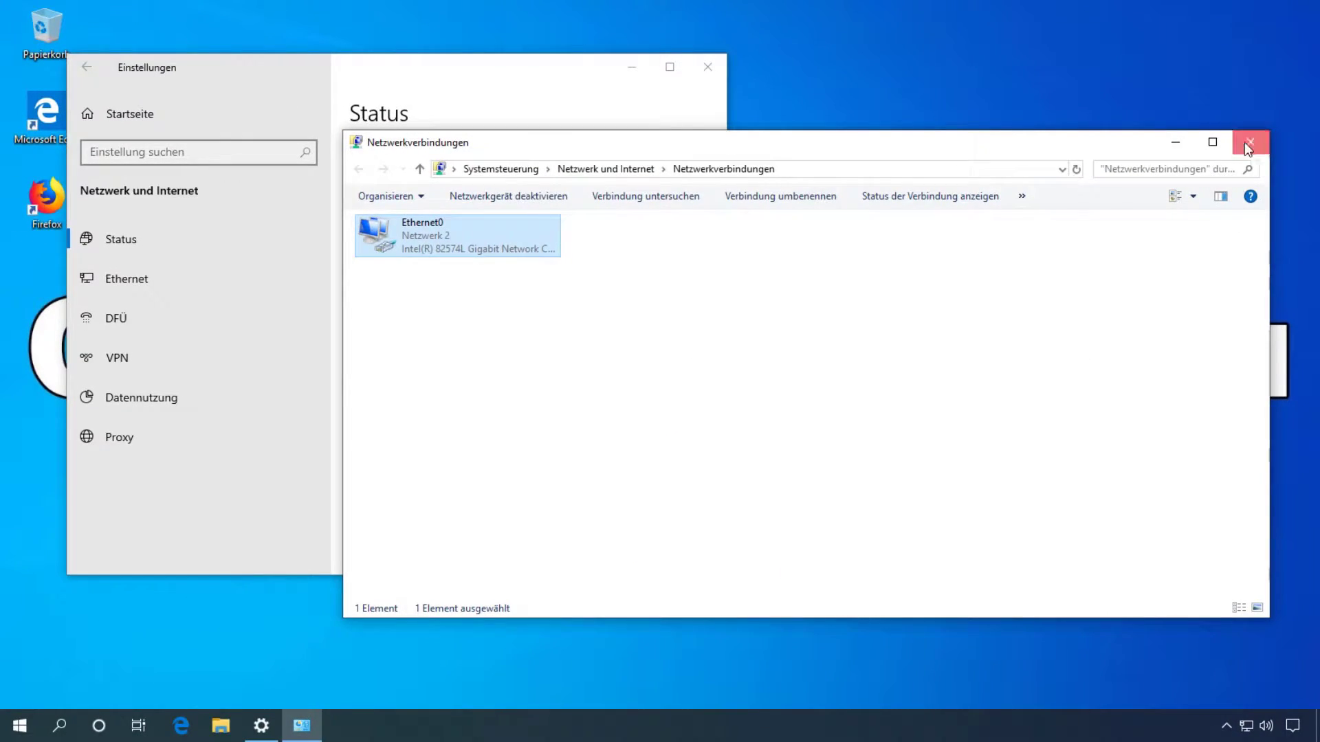
click(1246, 143)
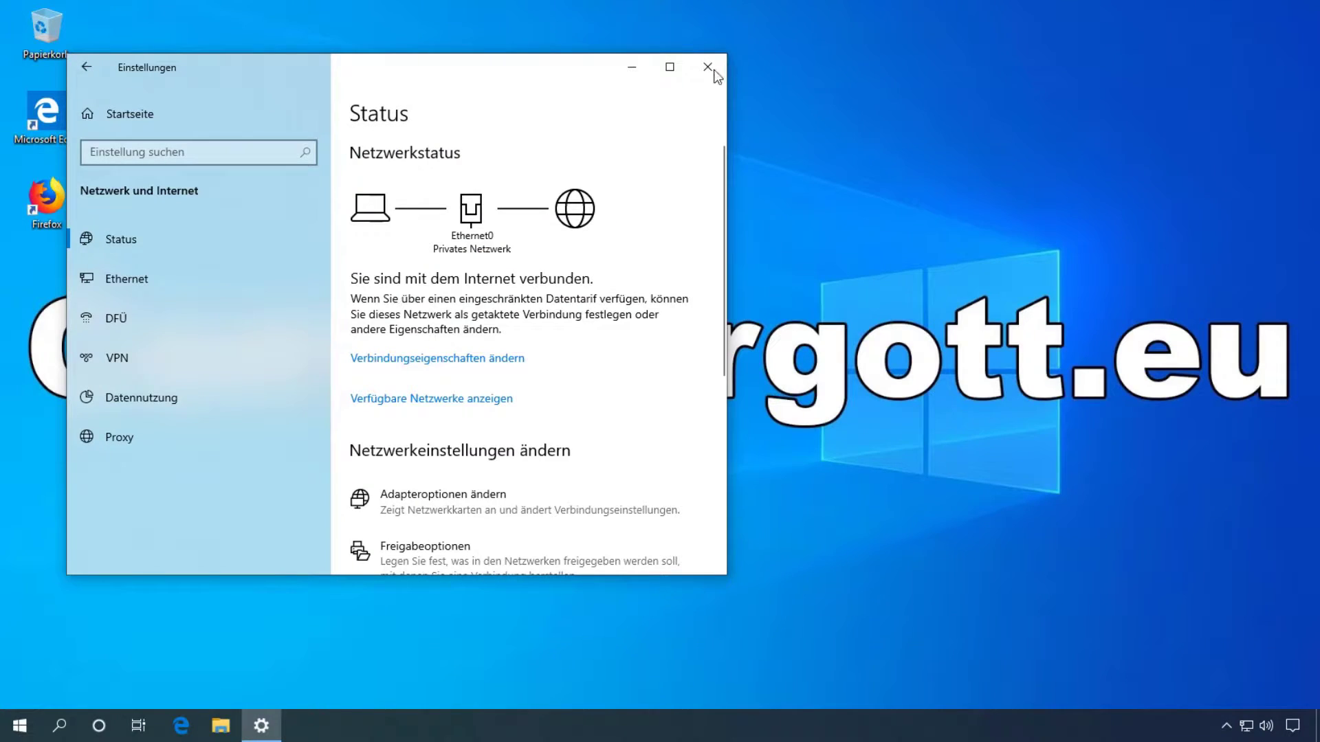
click(709, 67)
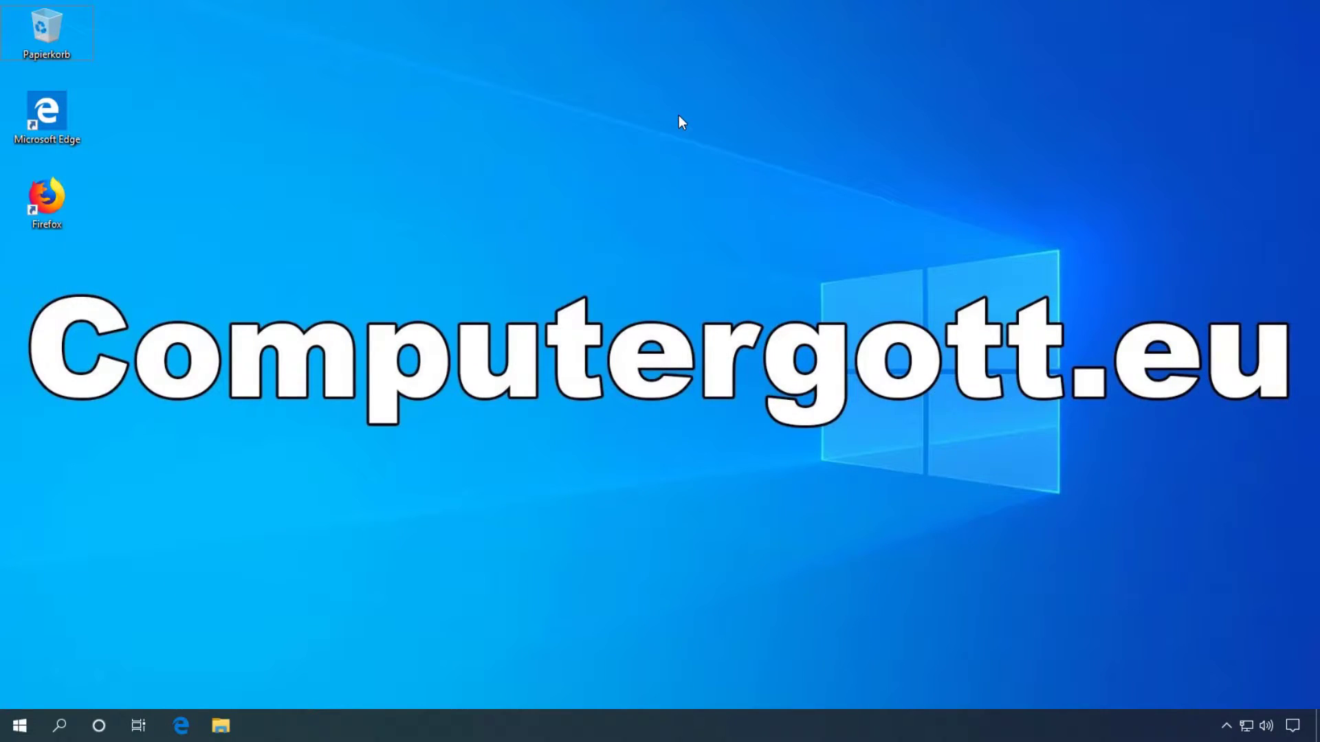
Step: Run 'control', then open System und Sicherheit > System > Einstellungen ändern for DESKTOP-SETEBT2
key(super+r)
text(cpmtr)
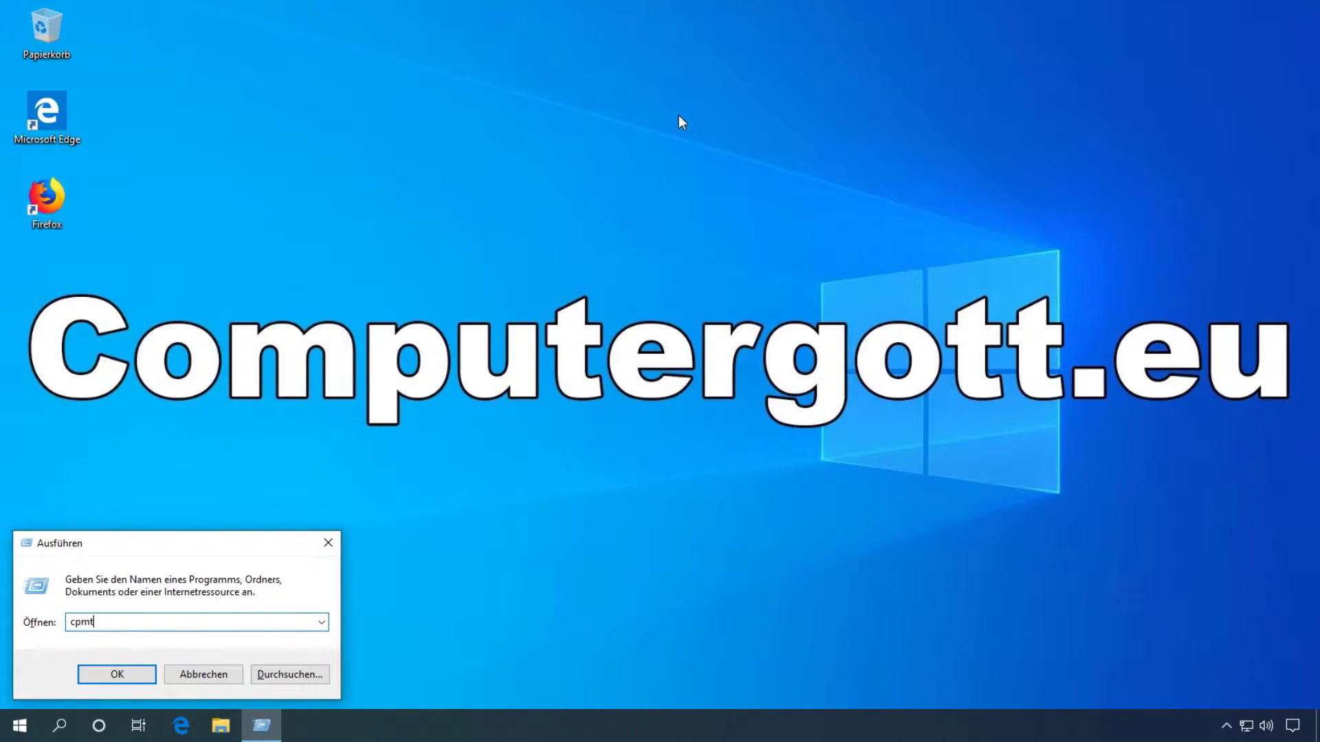
key(BackSpace)
key(BackSpace)
key(BackSpace)
text(ontrol)
key(Return)
click(632, 252)
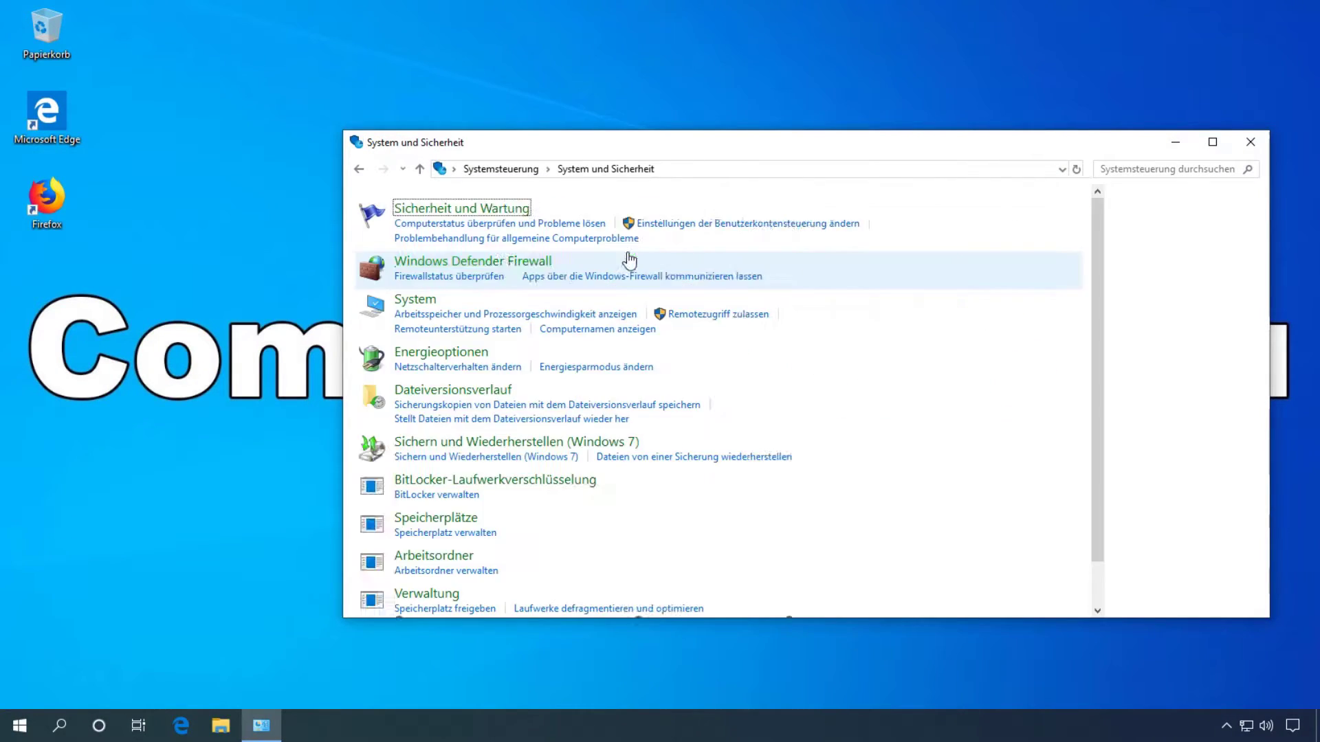
click(580, 300)
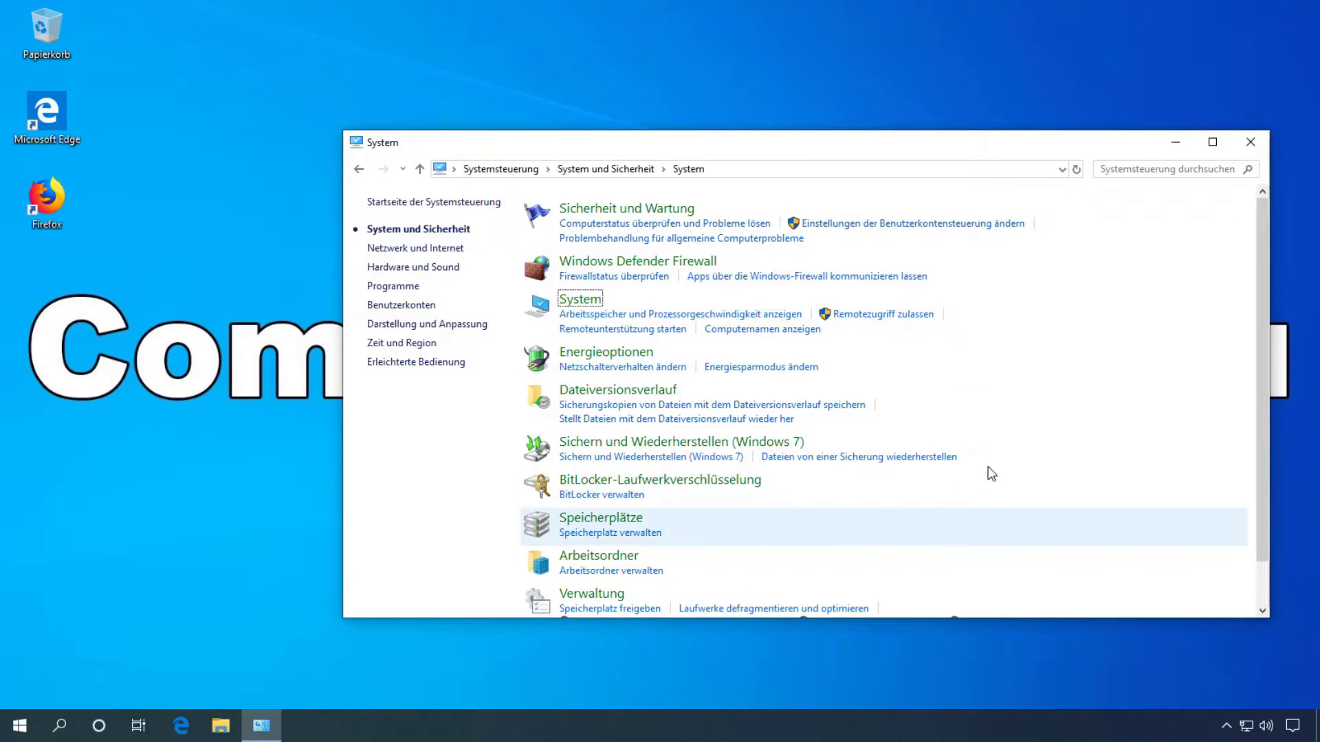
click(1210, 447)
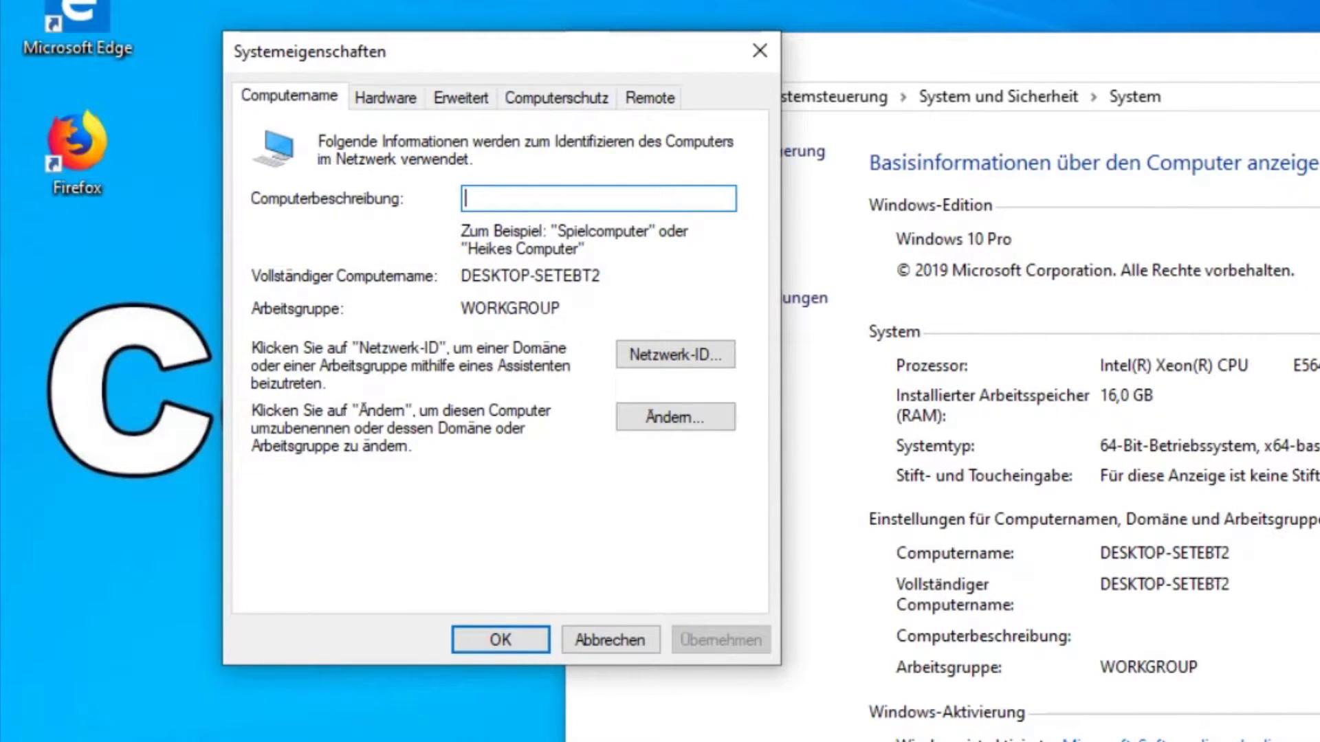
Step: Switch membership from WORKGROUP to domain CG.local and submit the change
click(688, 416)
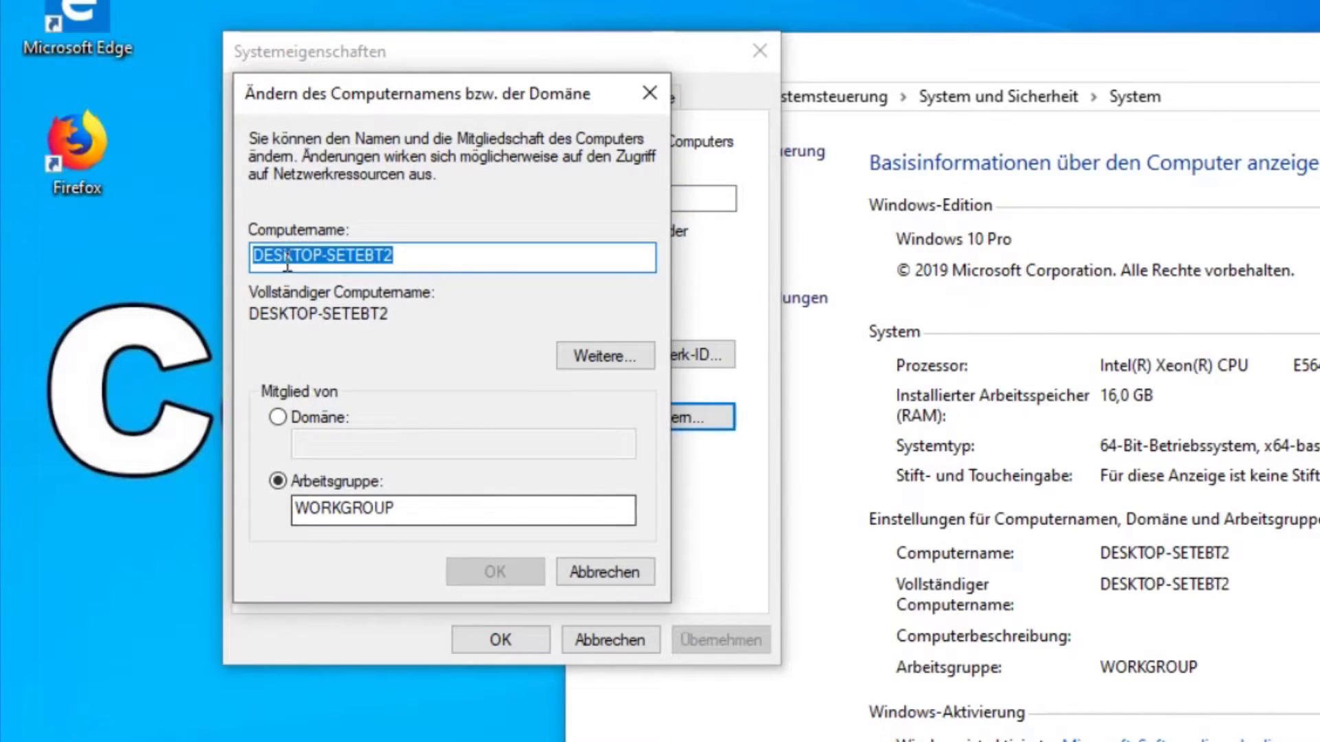
click(601, 572)
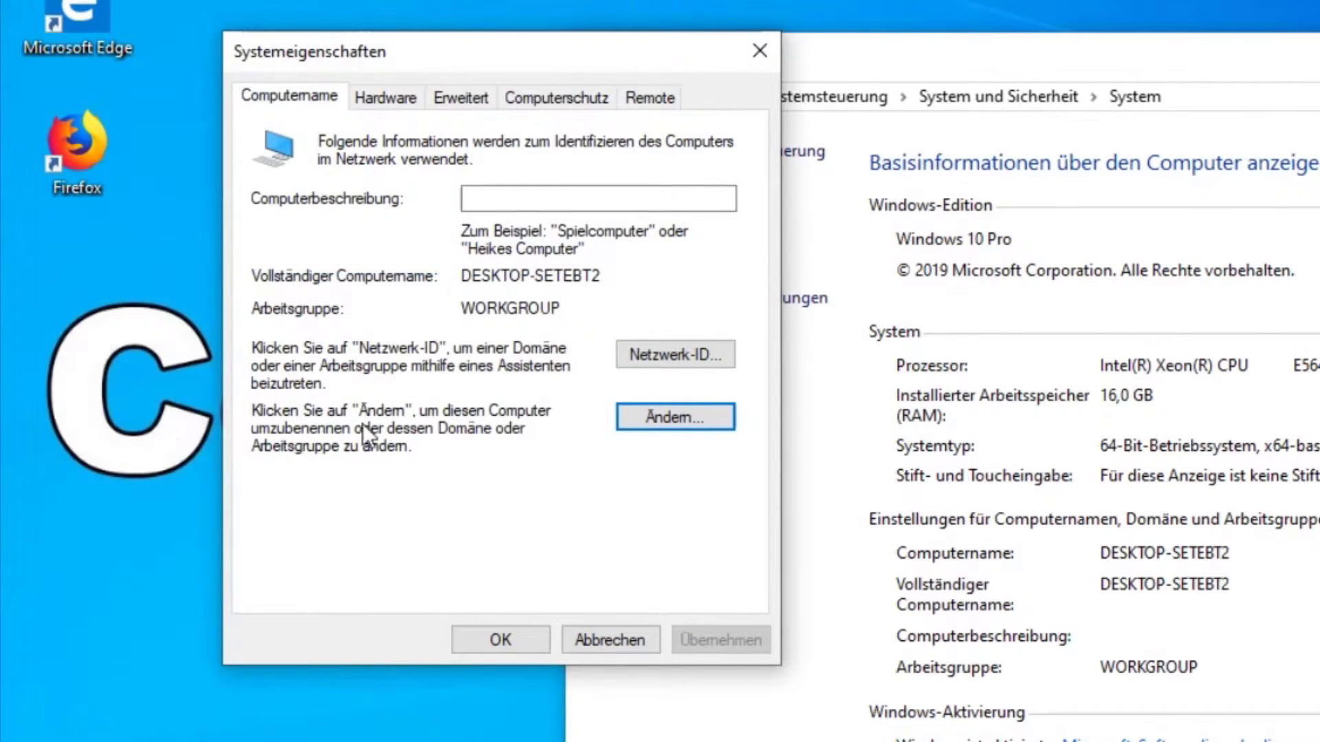
click(660, 419)
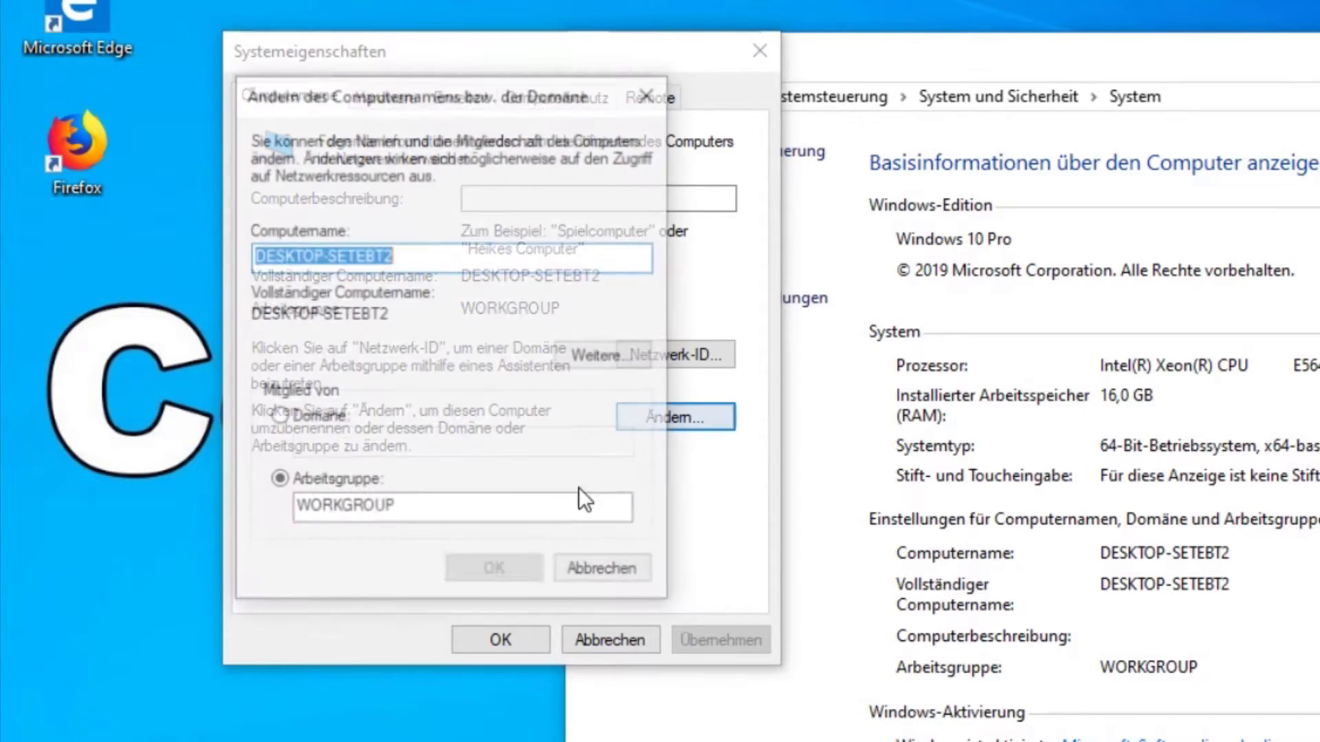
click(306, 424)
click(365, 432)
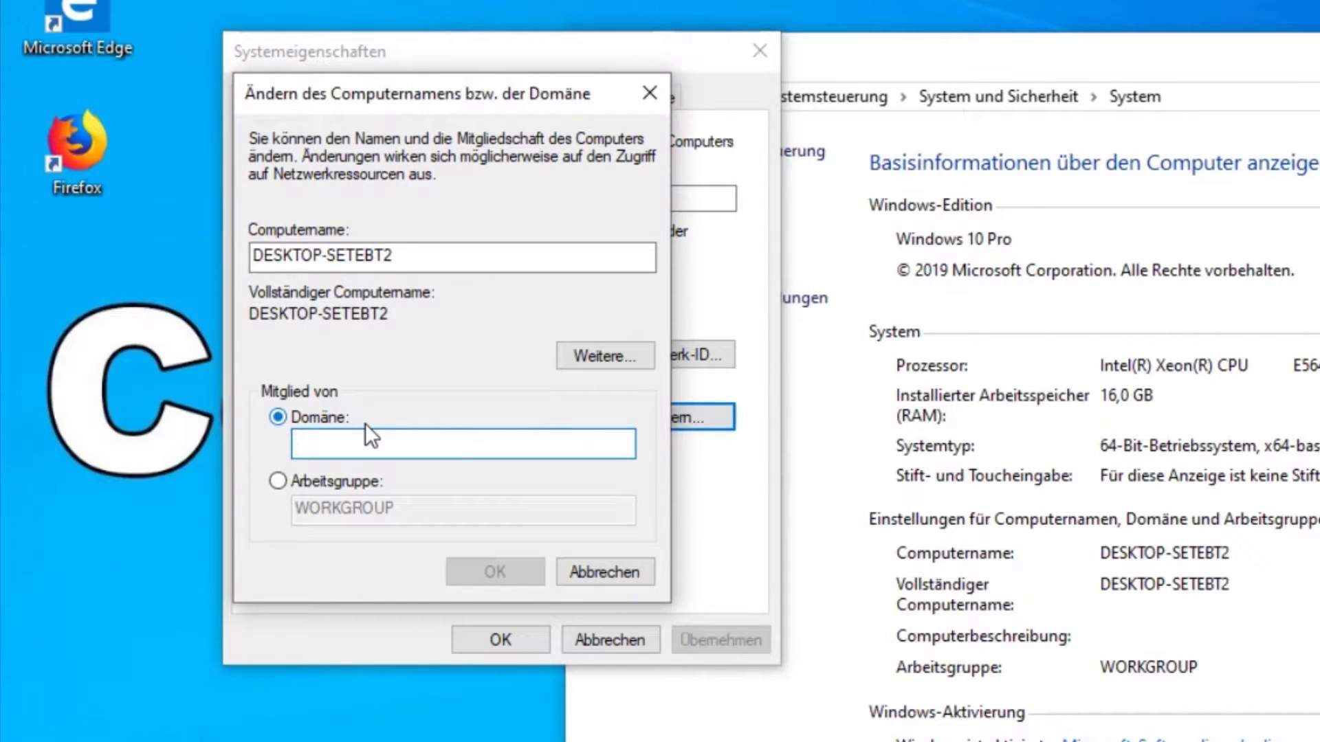
text(cg.locl)
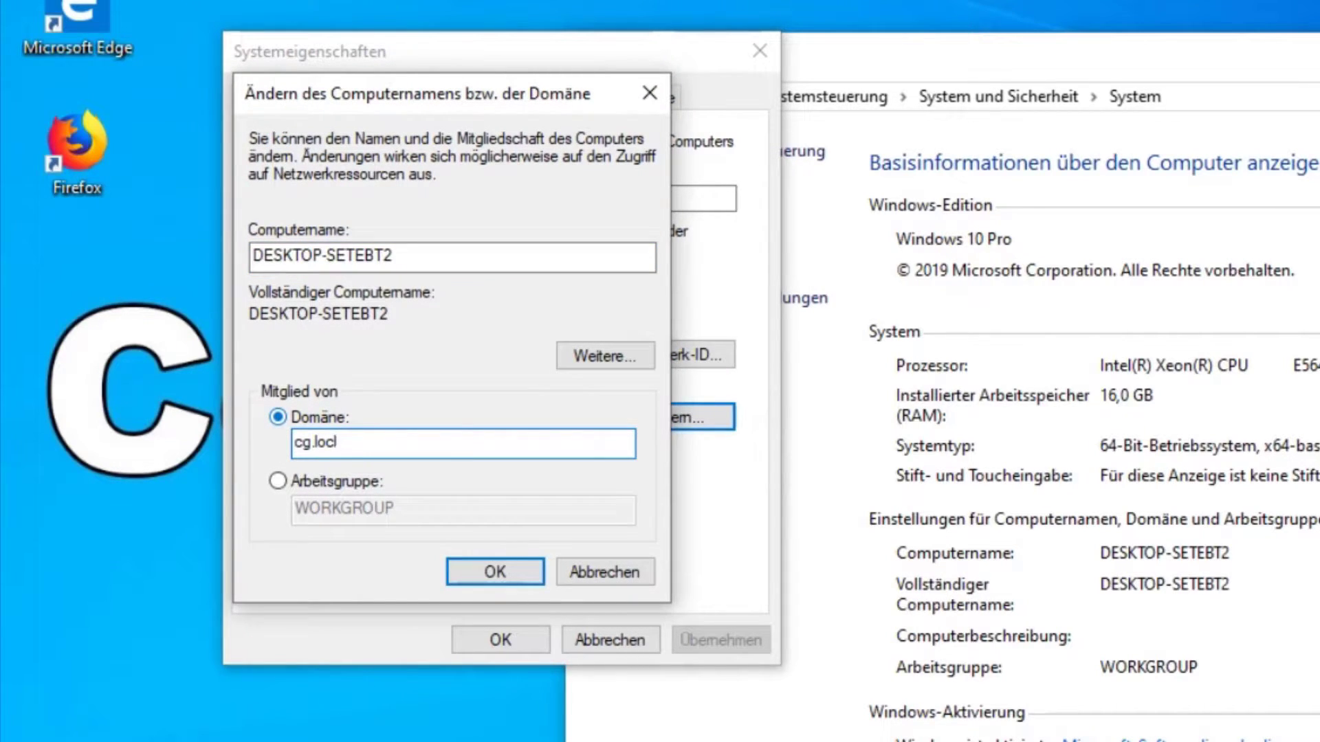
drag(396, 446, 157, 464)
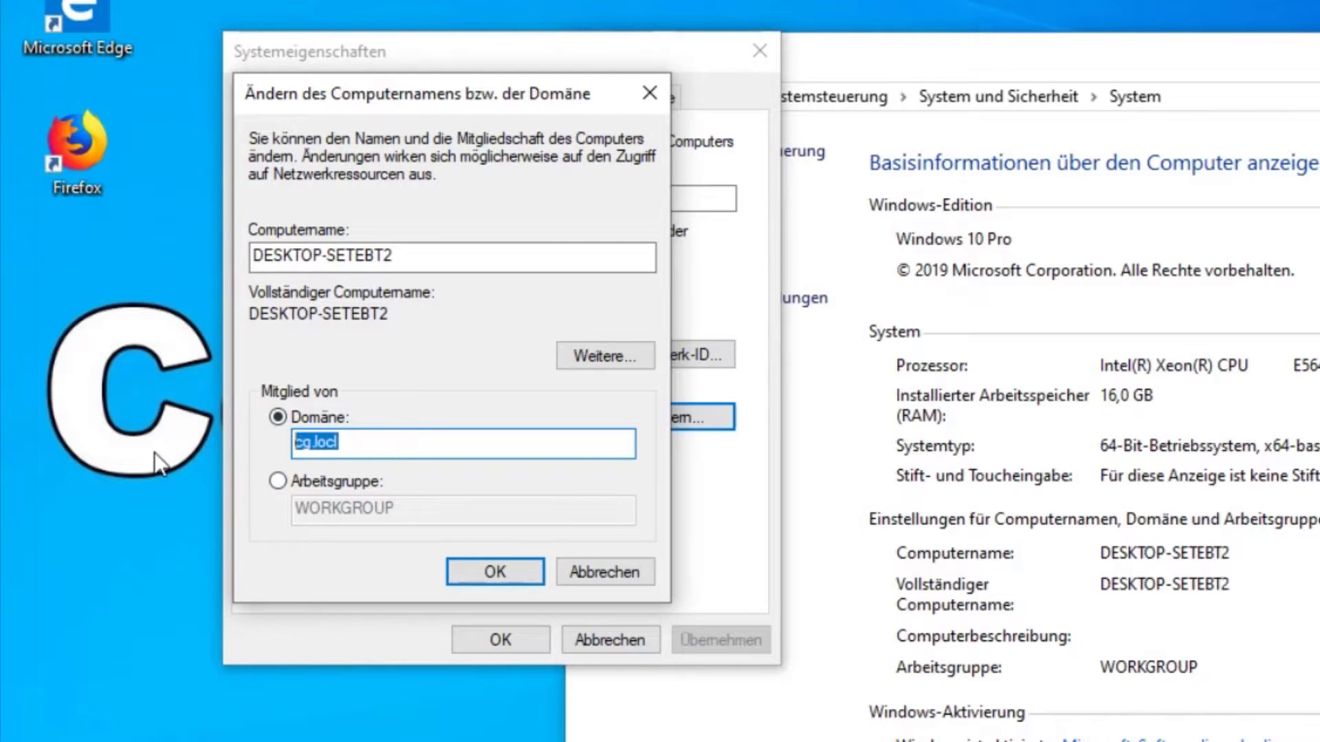
text(CG.local)
click(472, 571)
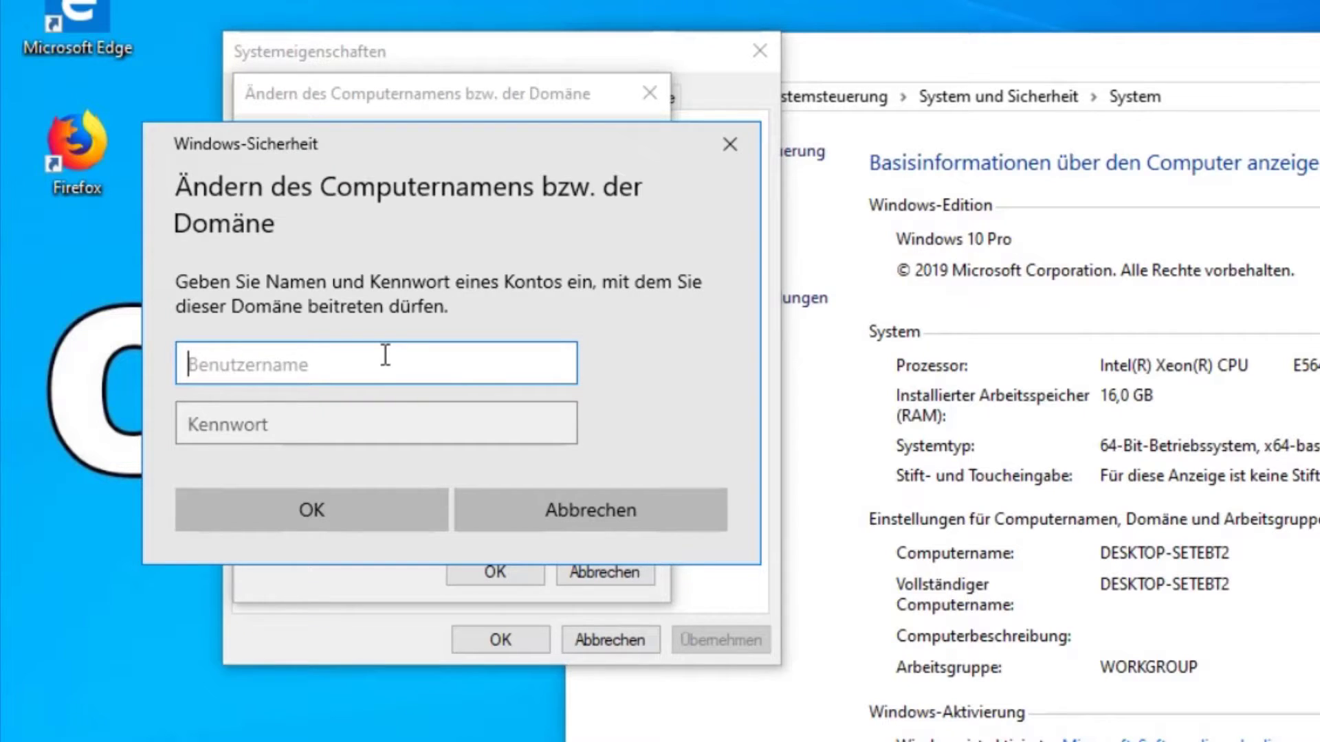
Step: Authenticate the domain join as CG\Administrator with its password
text(CG\)
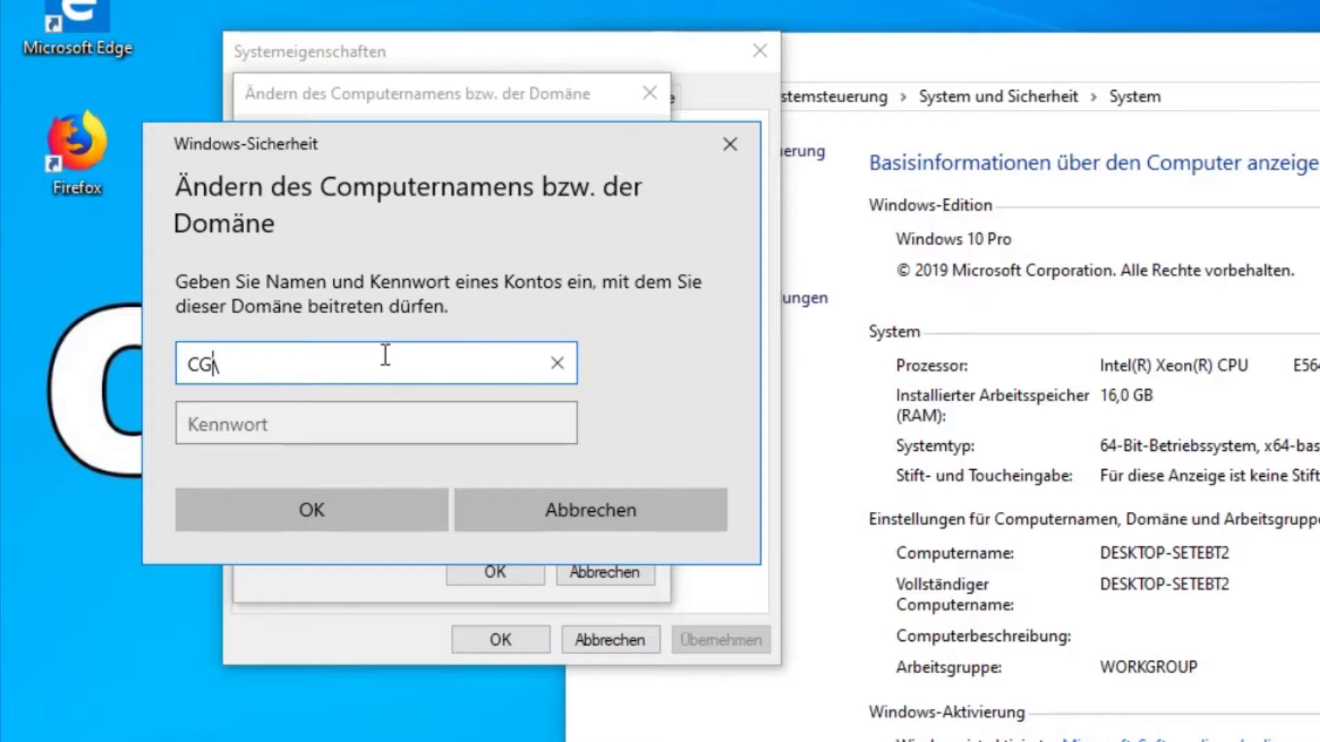
text(Administrator)
key(Tab)
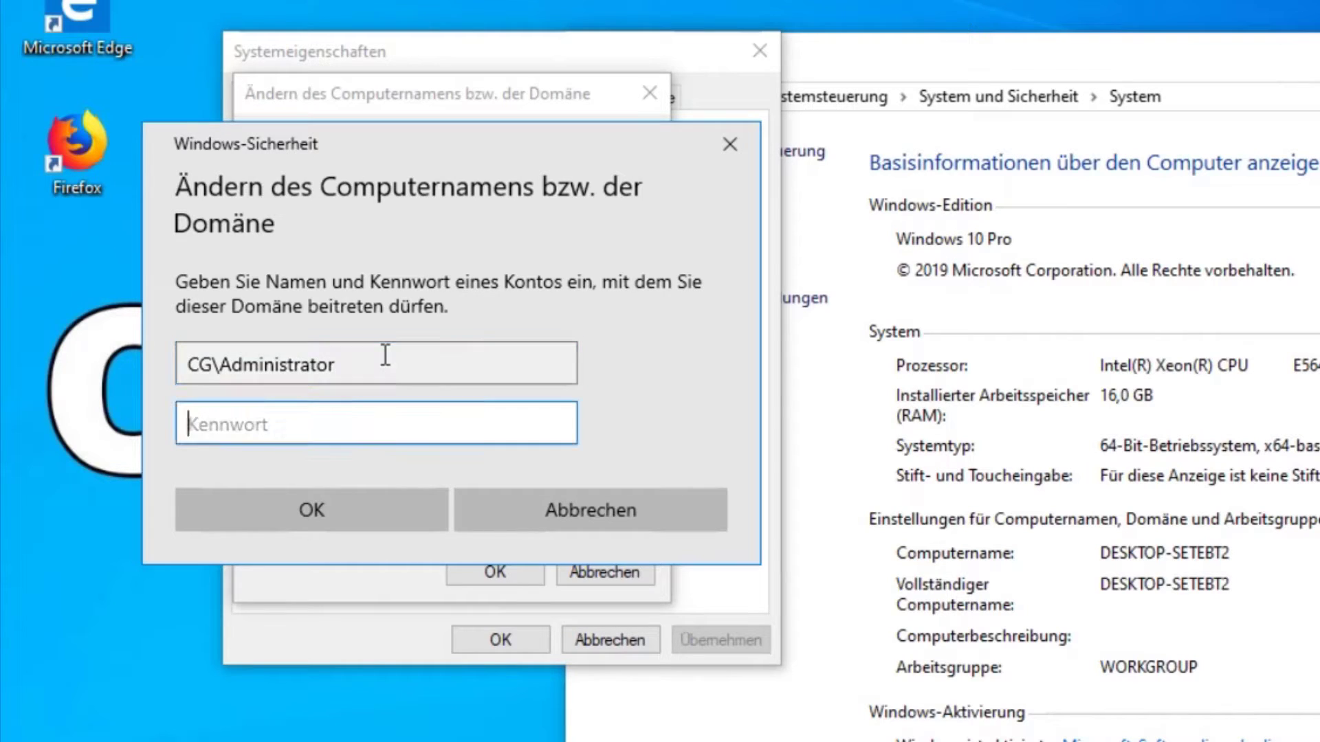
text(*********)
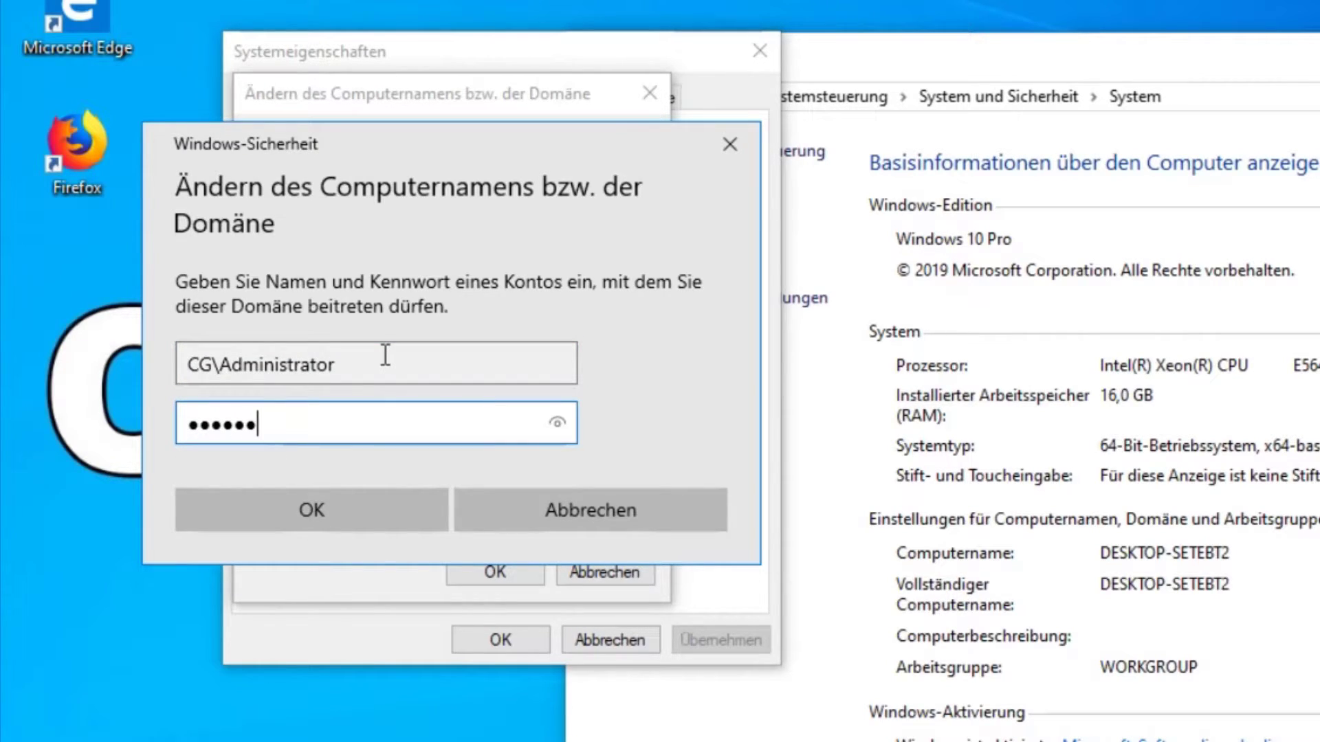
key(Return)
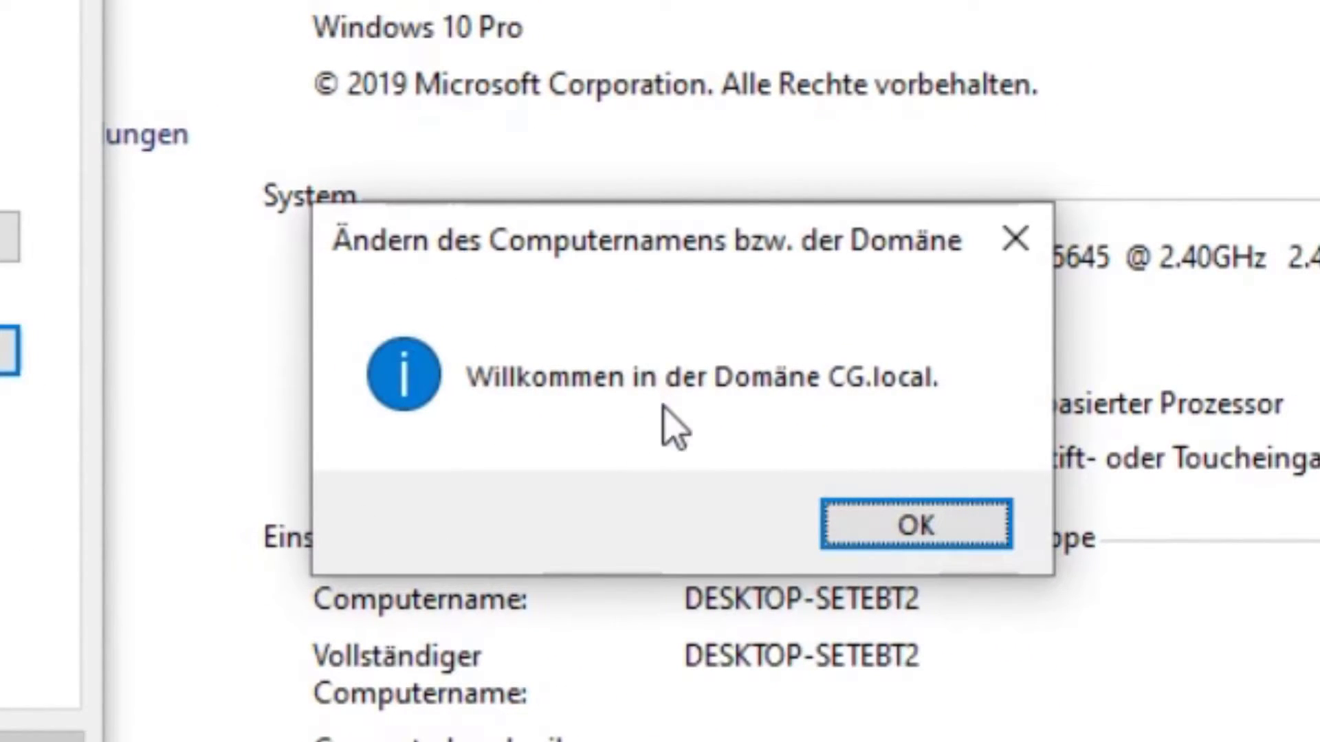
Step: Acknowledge the CG.local welcome and restart notices, close System Properties, and restart now
click(926, 548)
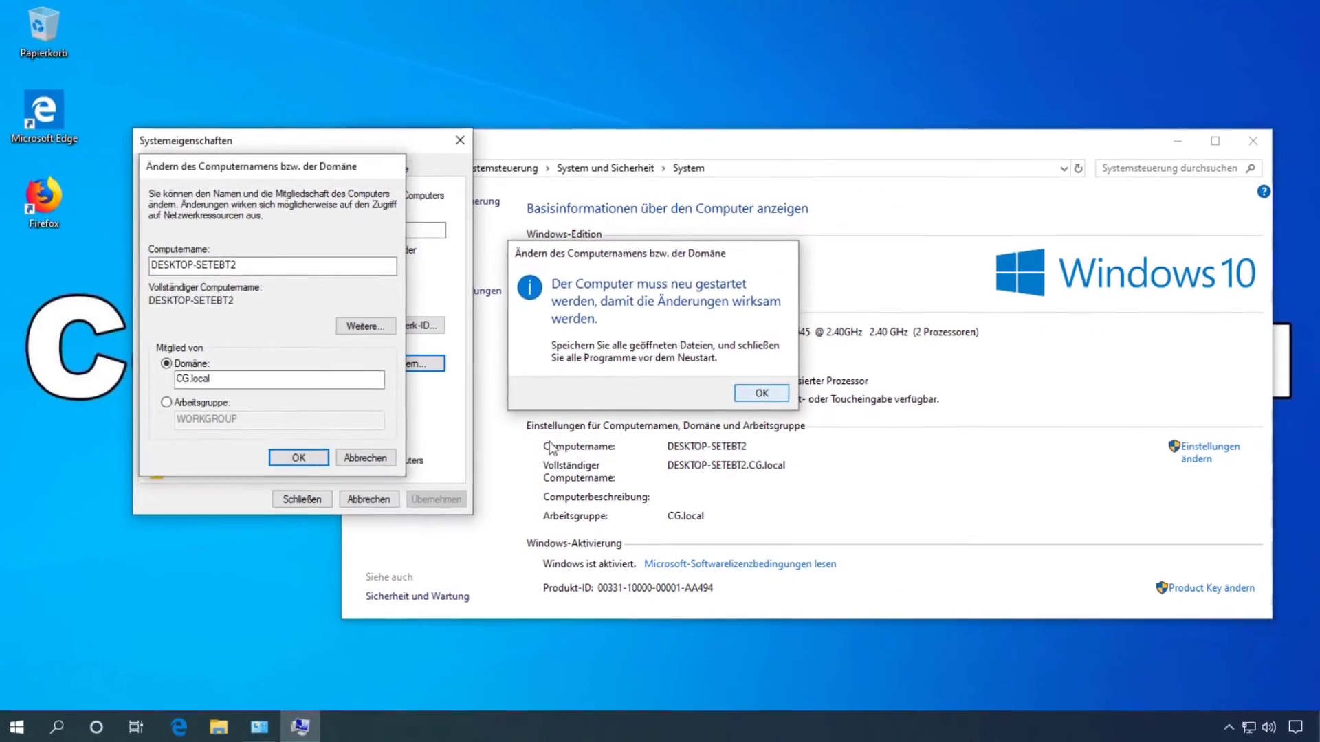
key(Return)
click(309, 497)
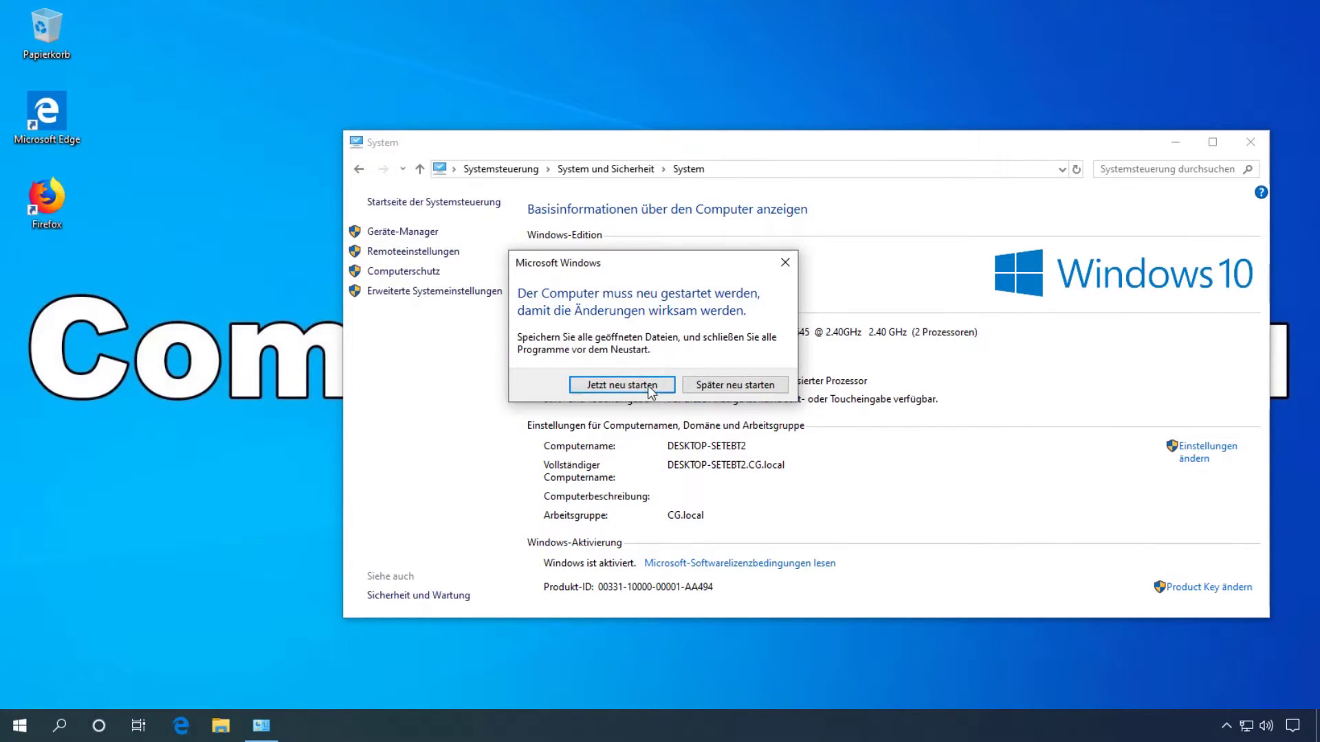
click(633, 384)
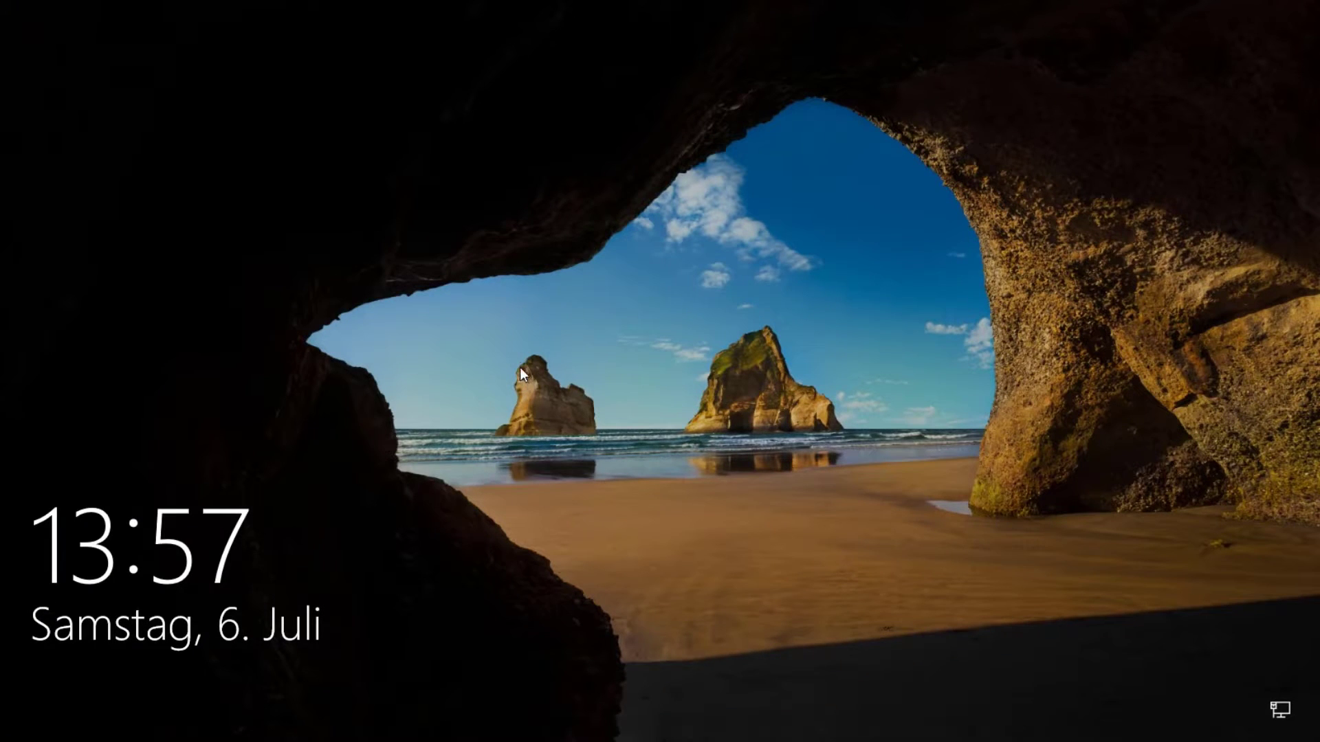
Step: Sign in at the Windows 10 logon screen as Other user with the new domain user's name and password
click(540, 405)
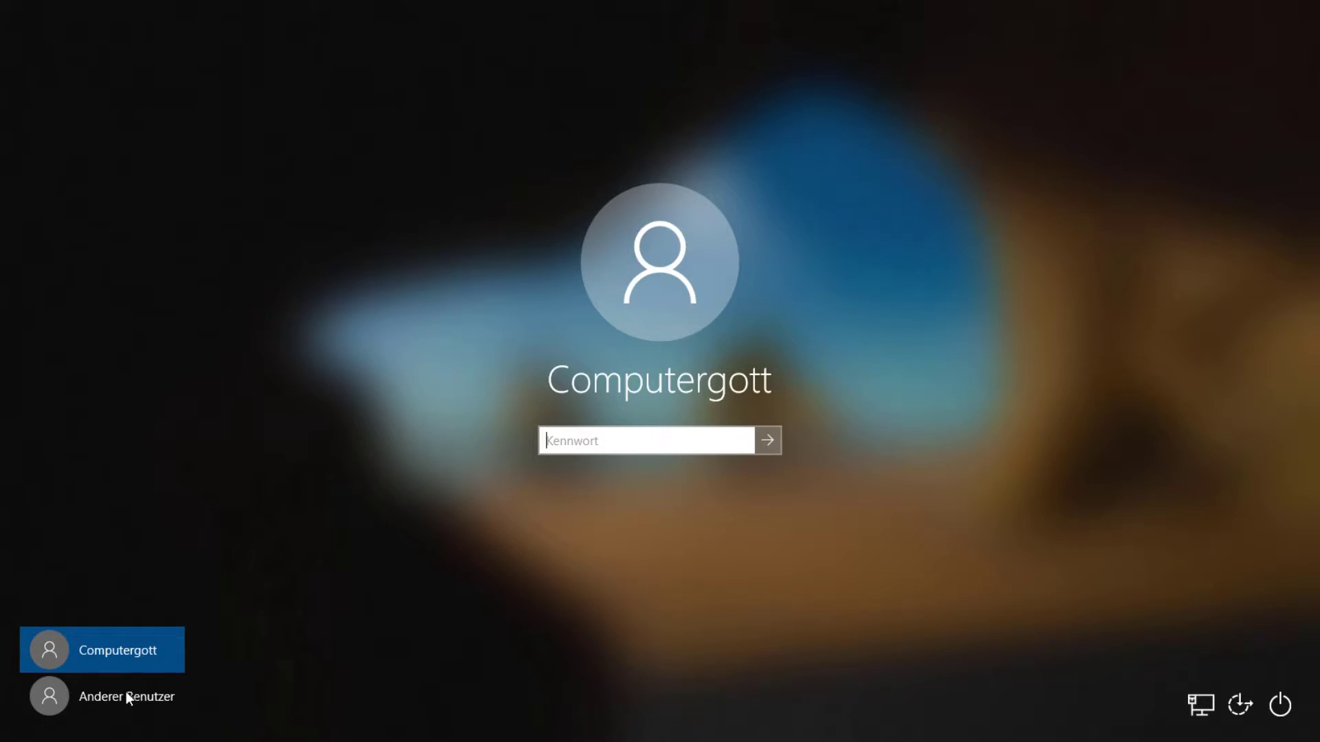
click(123, 697)
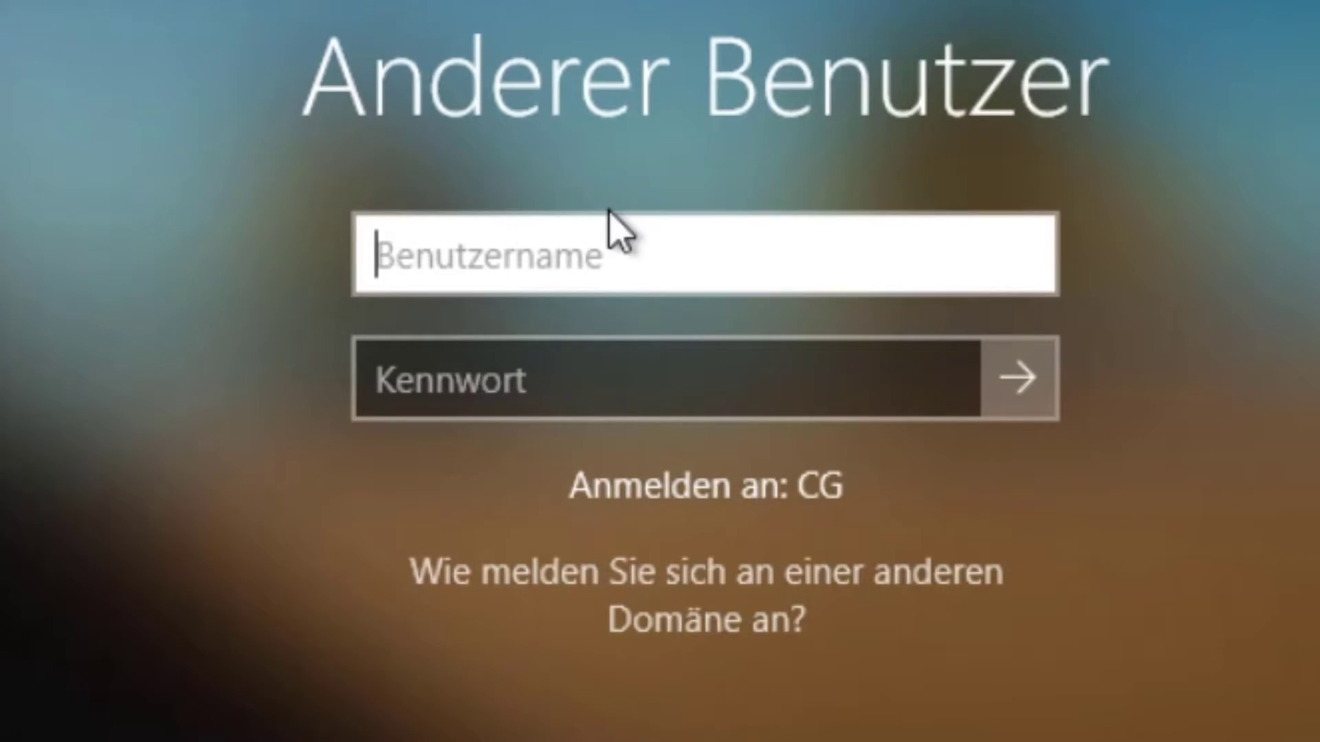
key(Tab)
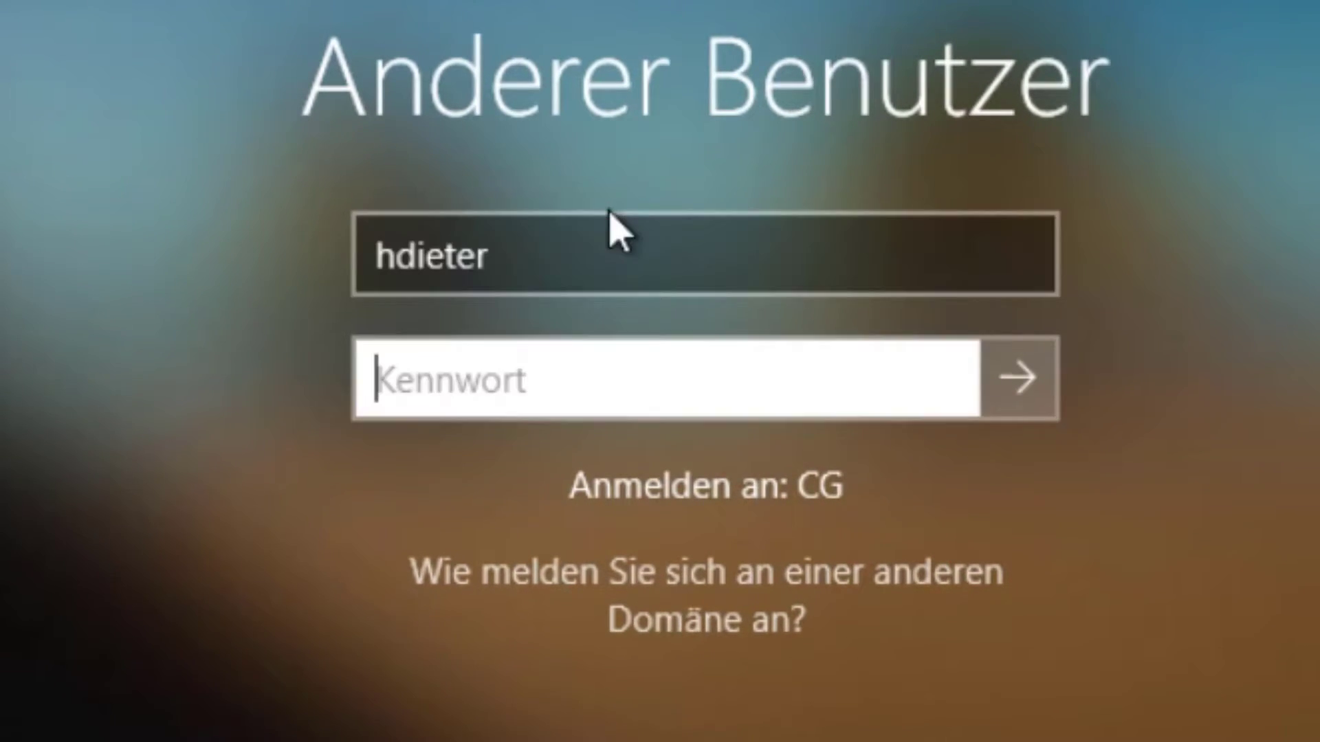
text(********)
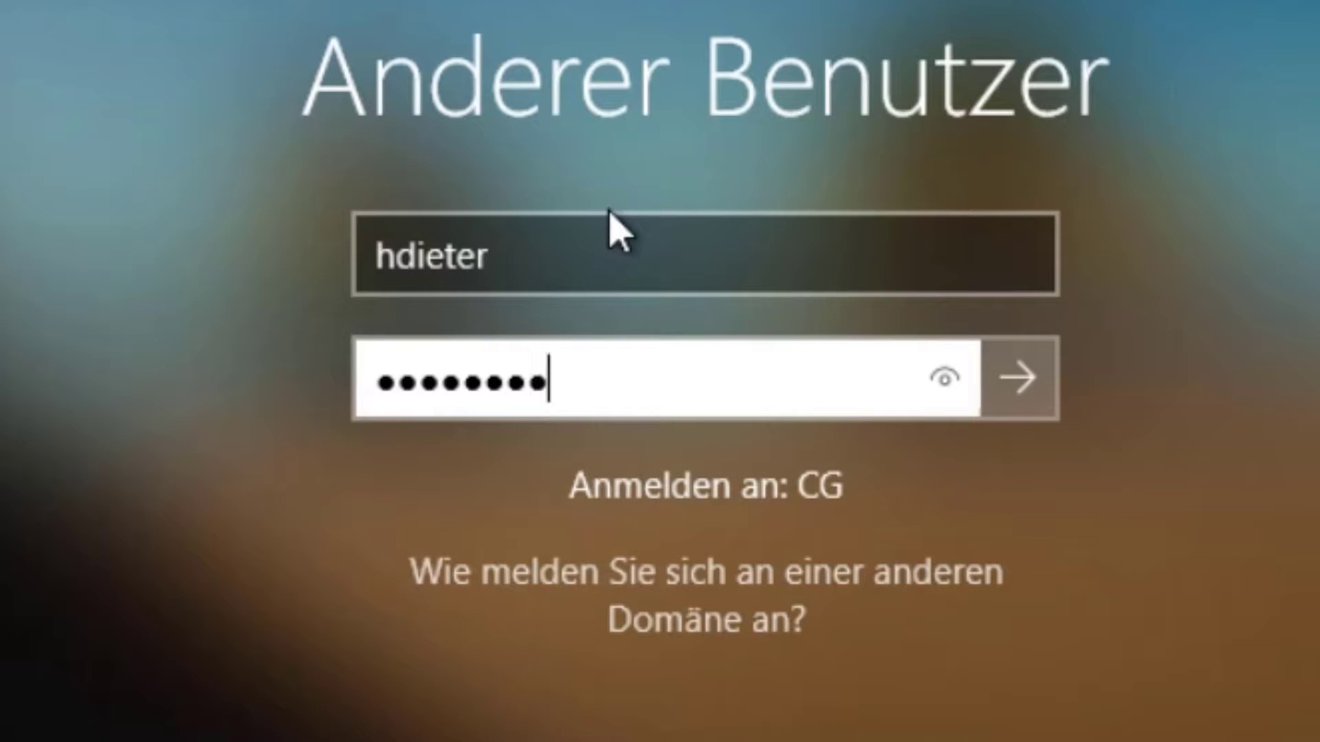
key(Return)
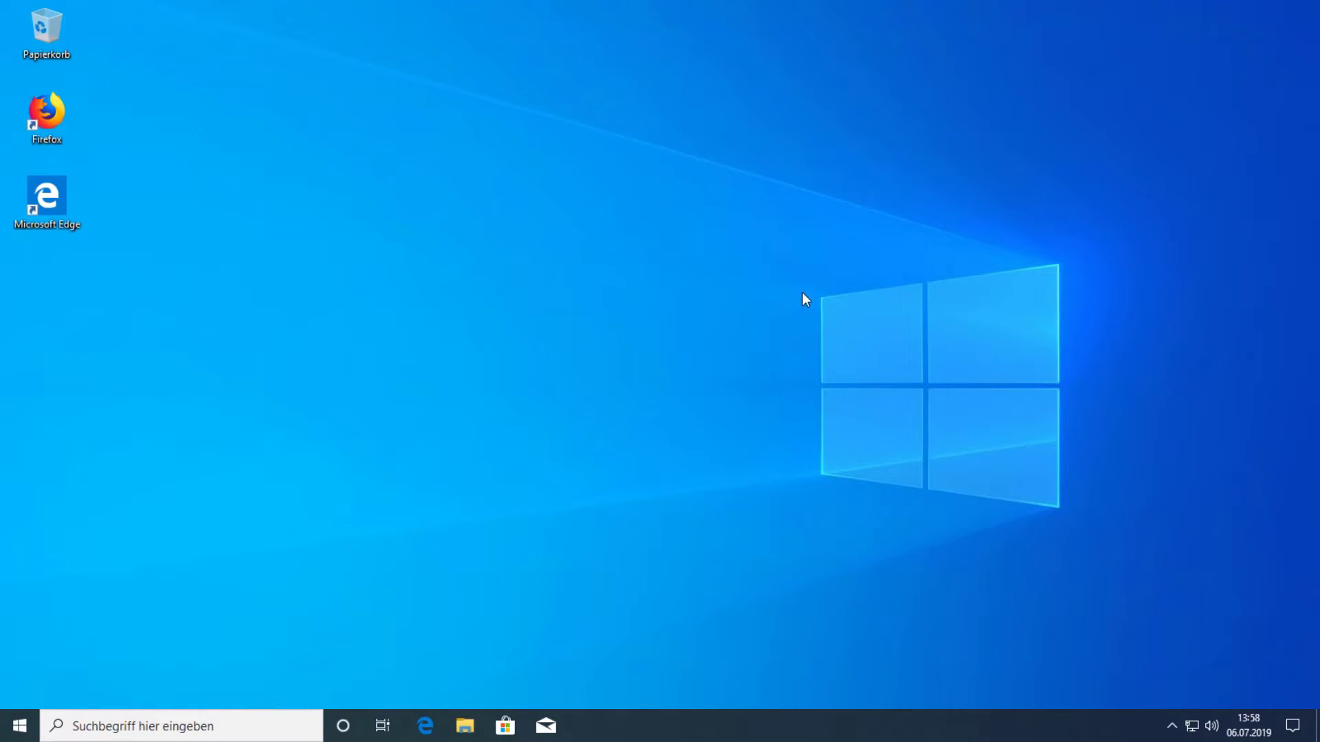
Step: Open the account settings from Start to confirm the signed-in user is a CG domain account, then close Settings
click(15, 722)
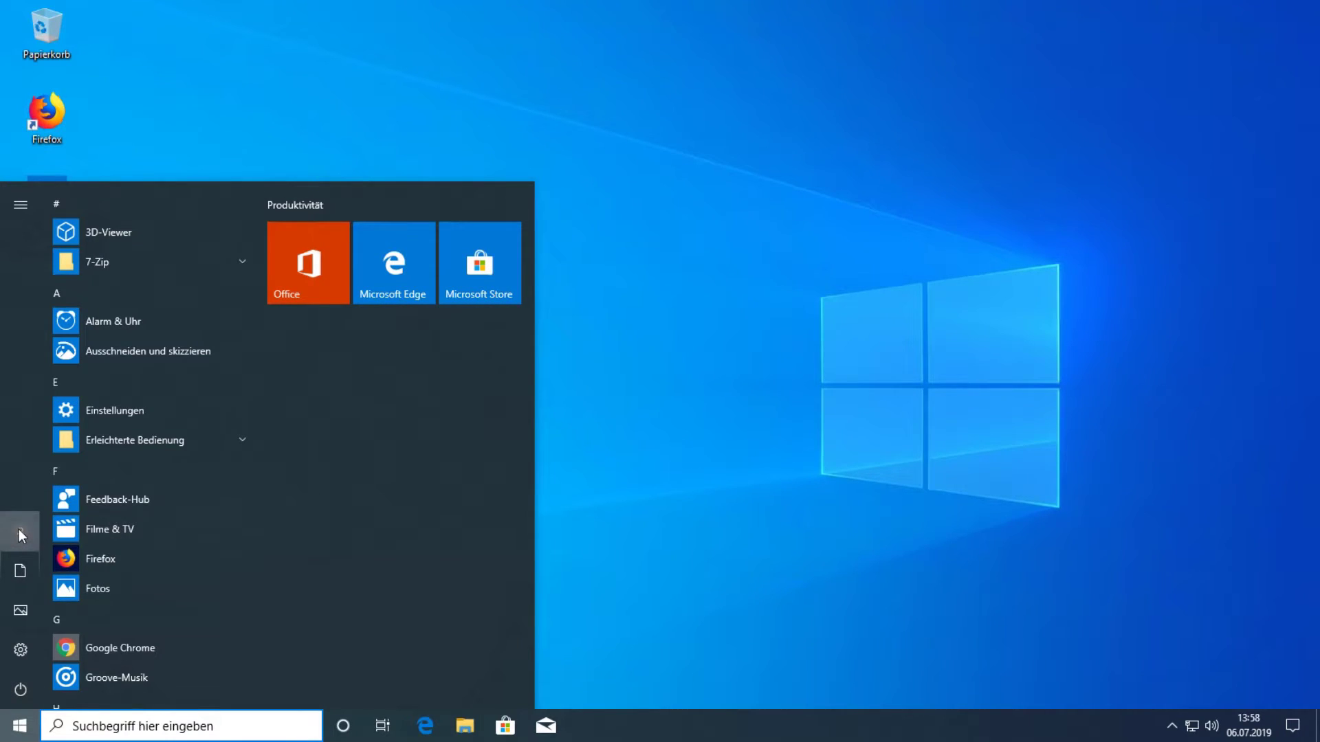
click(29, 528)
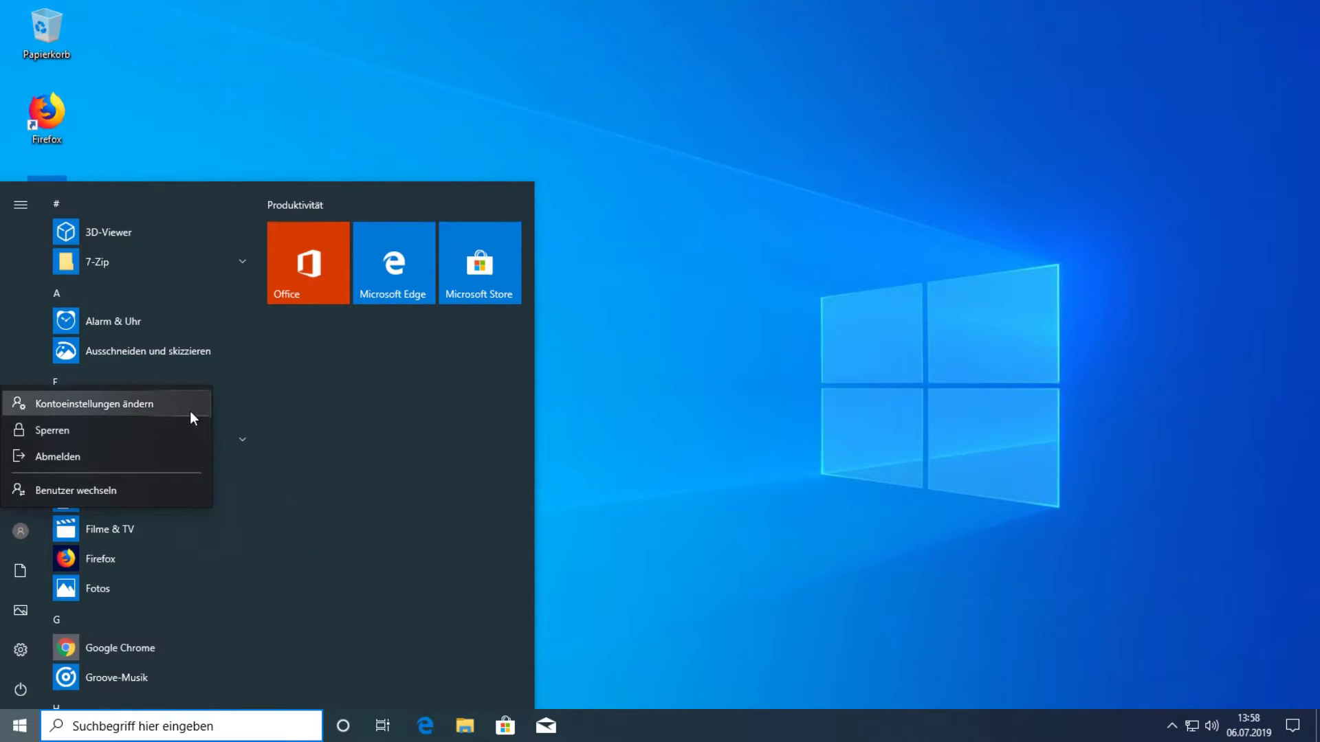
click(191, 410)
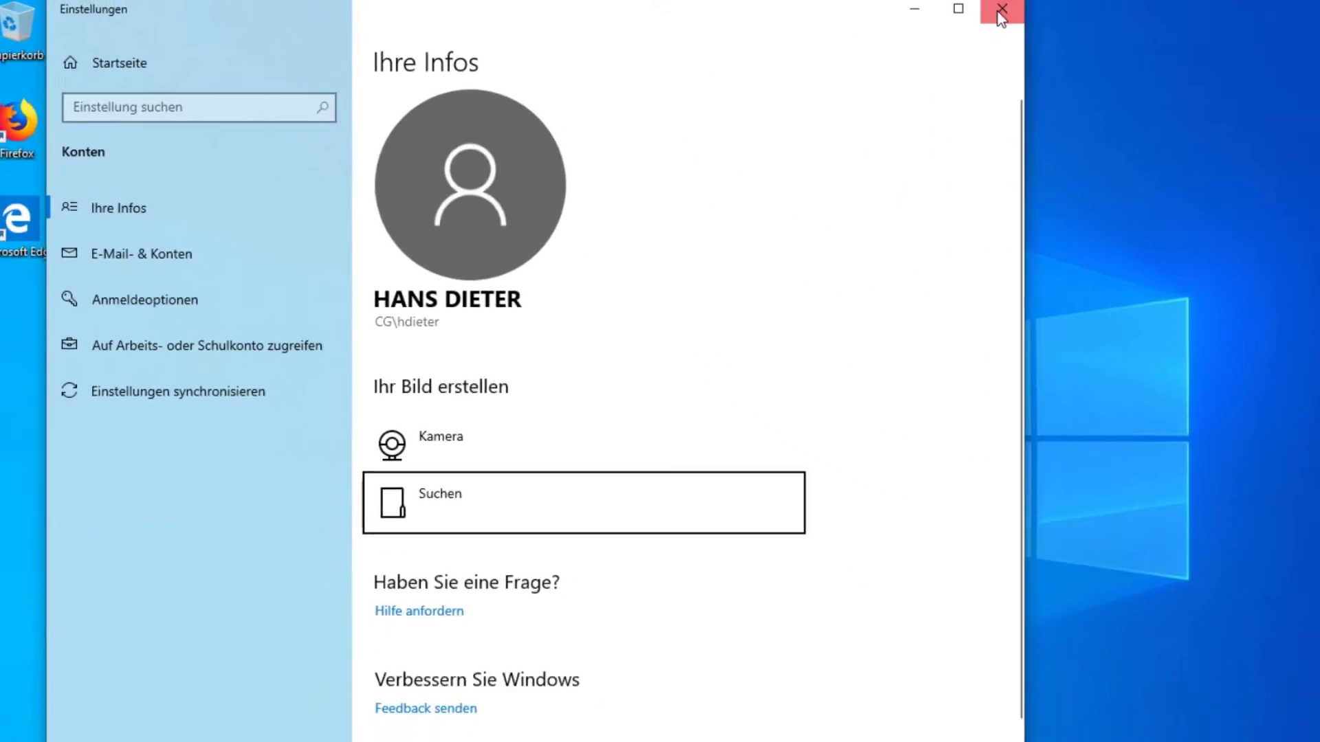
click(1002, 9)
Step: Open the Run dialog and start entering the control command, correcting a typo
key(super+r)
text(cpmtr)
key(BackSpace)
key(BackSpace)
key(BackSpace)
key(BackSpace)
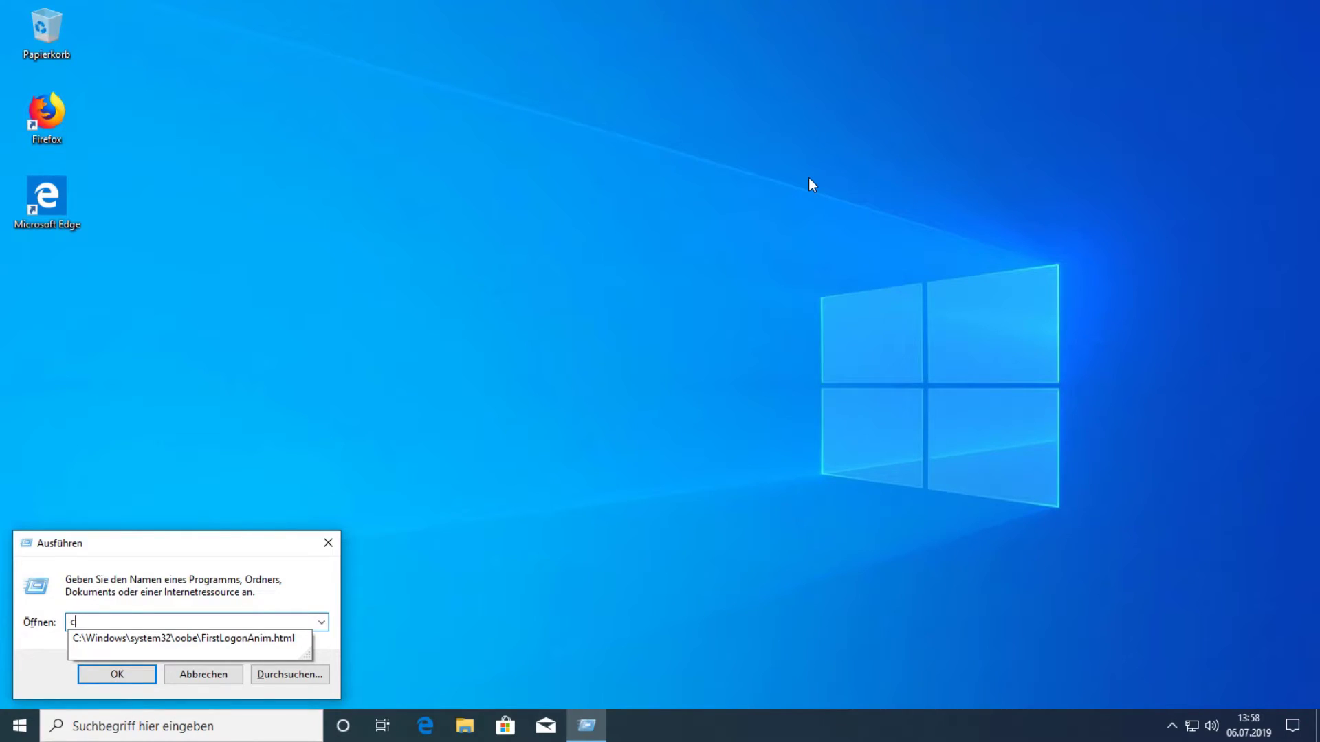
Step: Run 'control' and open System und Sicherheit > System to confirm the domain is CG.local, then close it
text(ontrol)
key(Return)
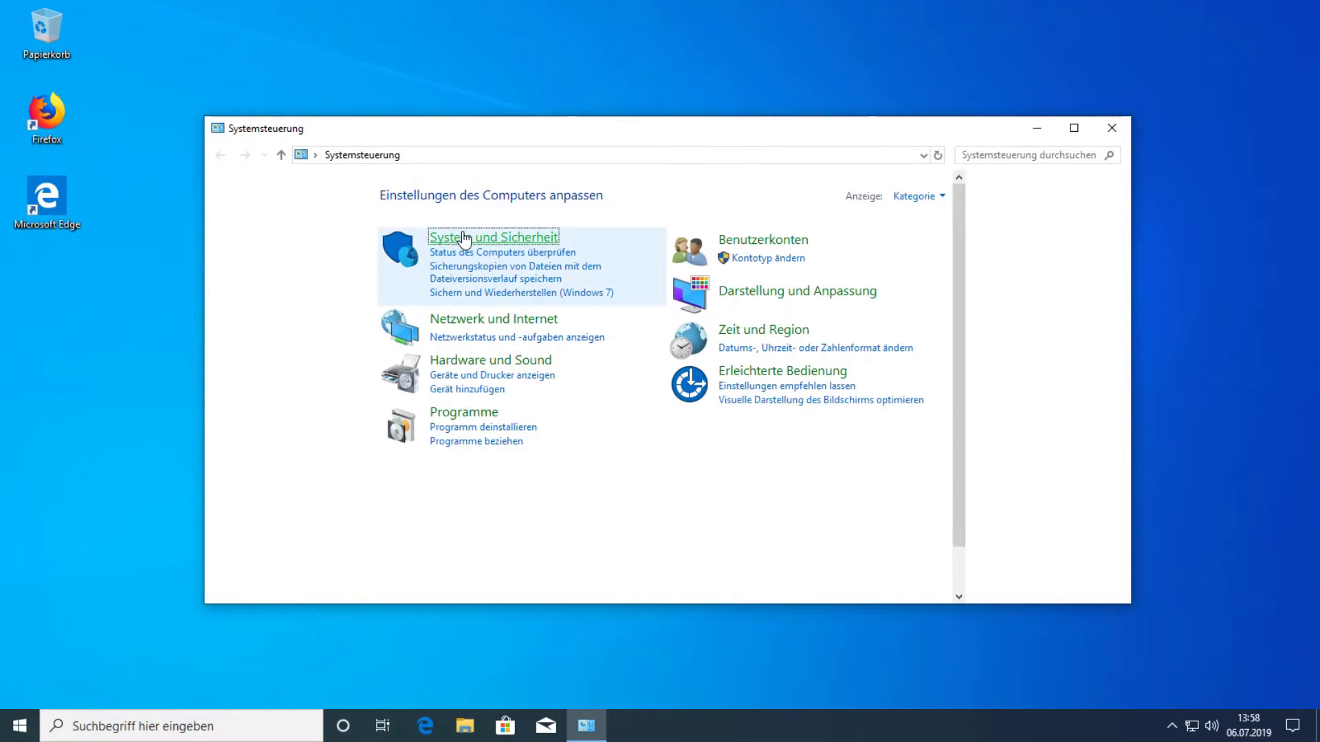
click(446, 237)
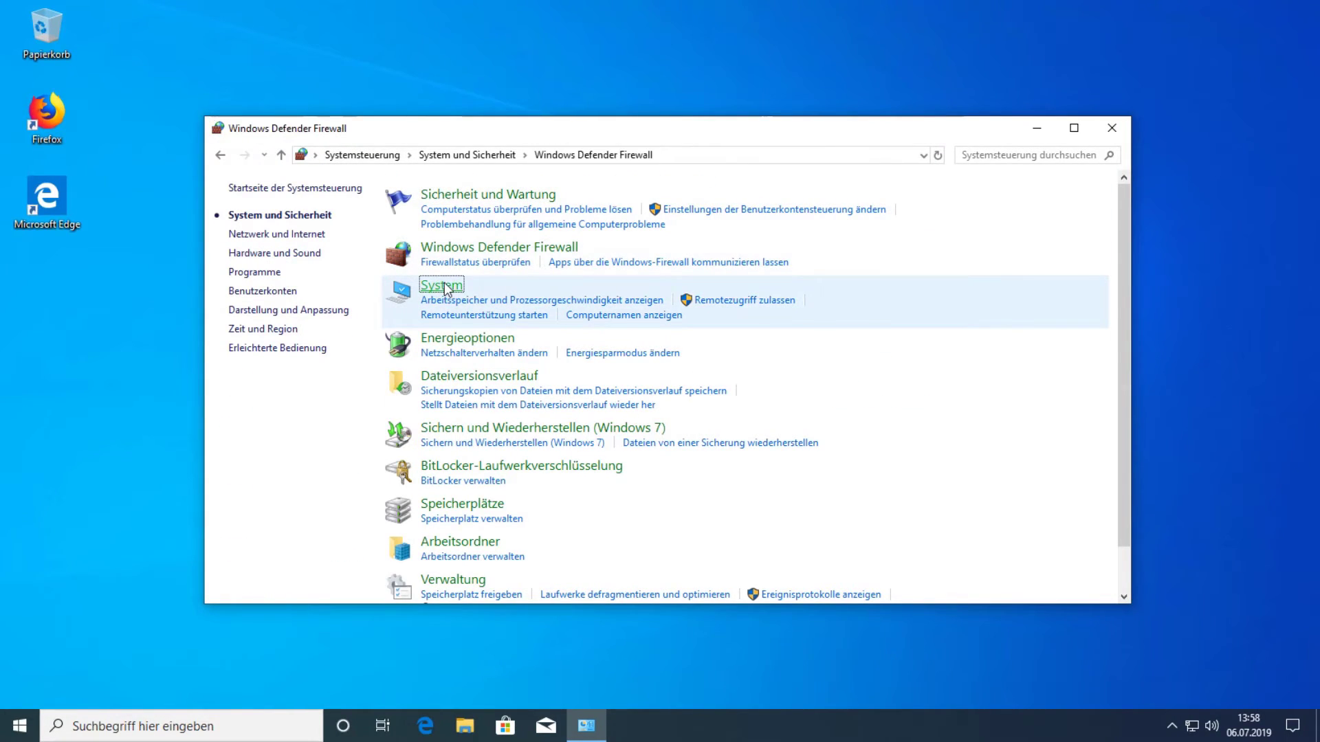
key(alt+Left)
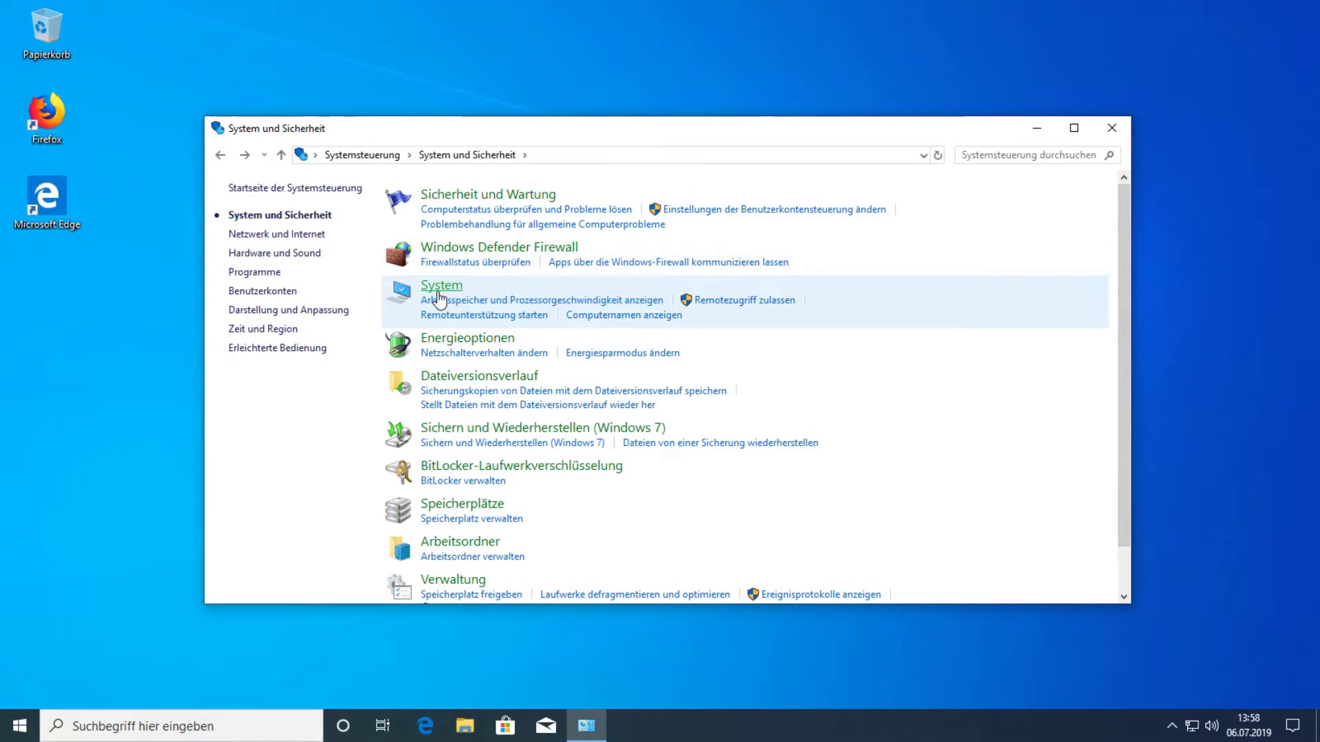
click(439, 290)
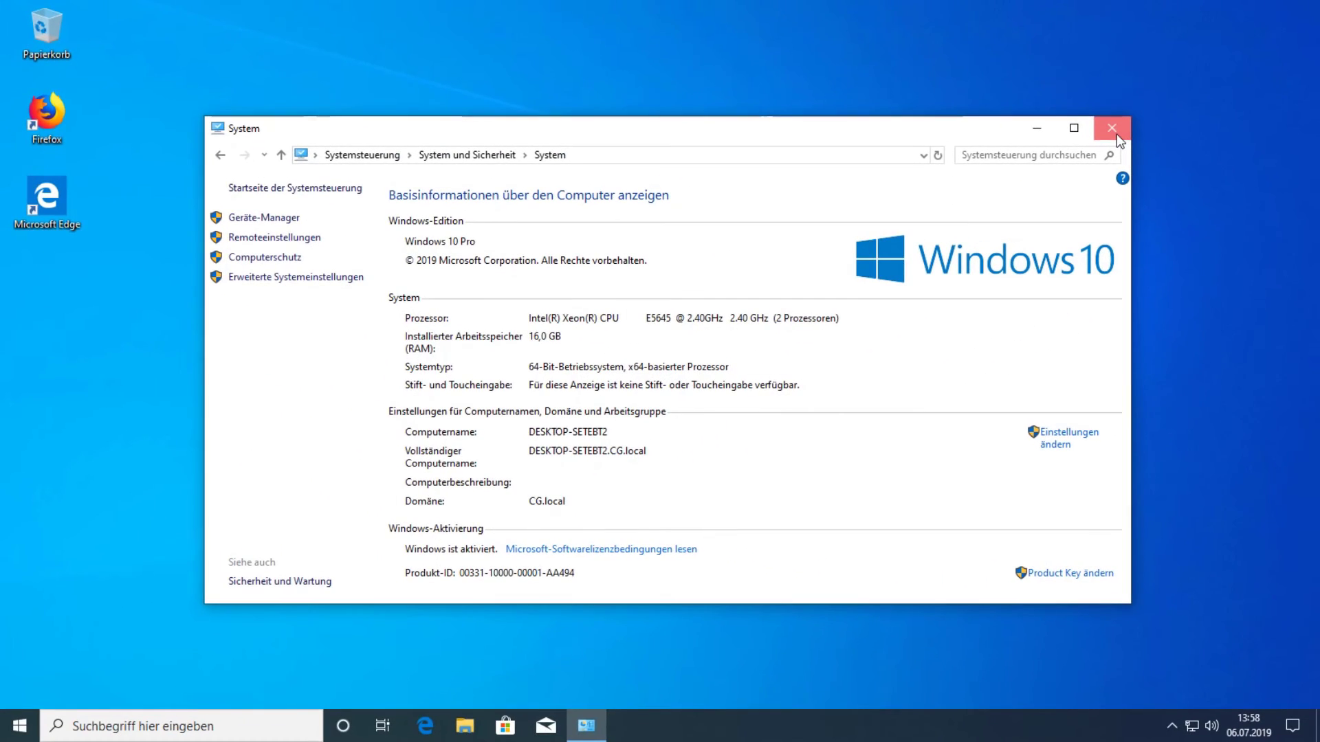
click(1112, 129)
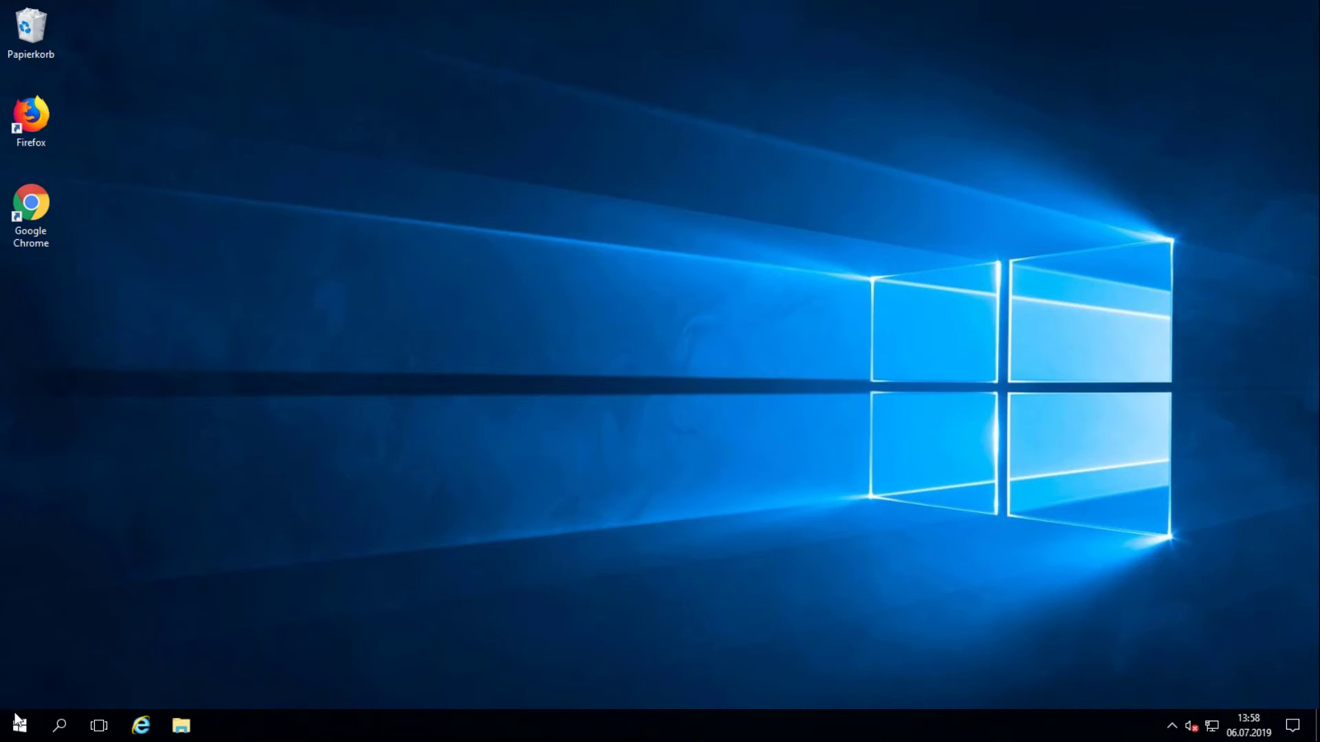
Step: Launch Active Directory Users and Computers from Windows-Verwaltungsprogramme and widen the Computers list to show DESKTOP-SETEBT2
click(20, 728)
scroll(110, 541, down, 5)
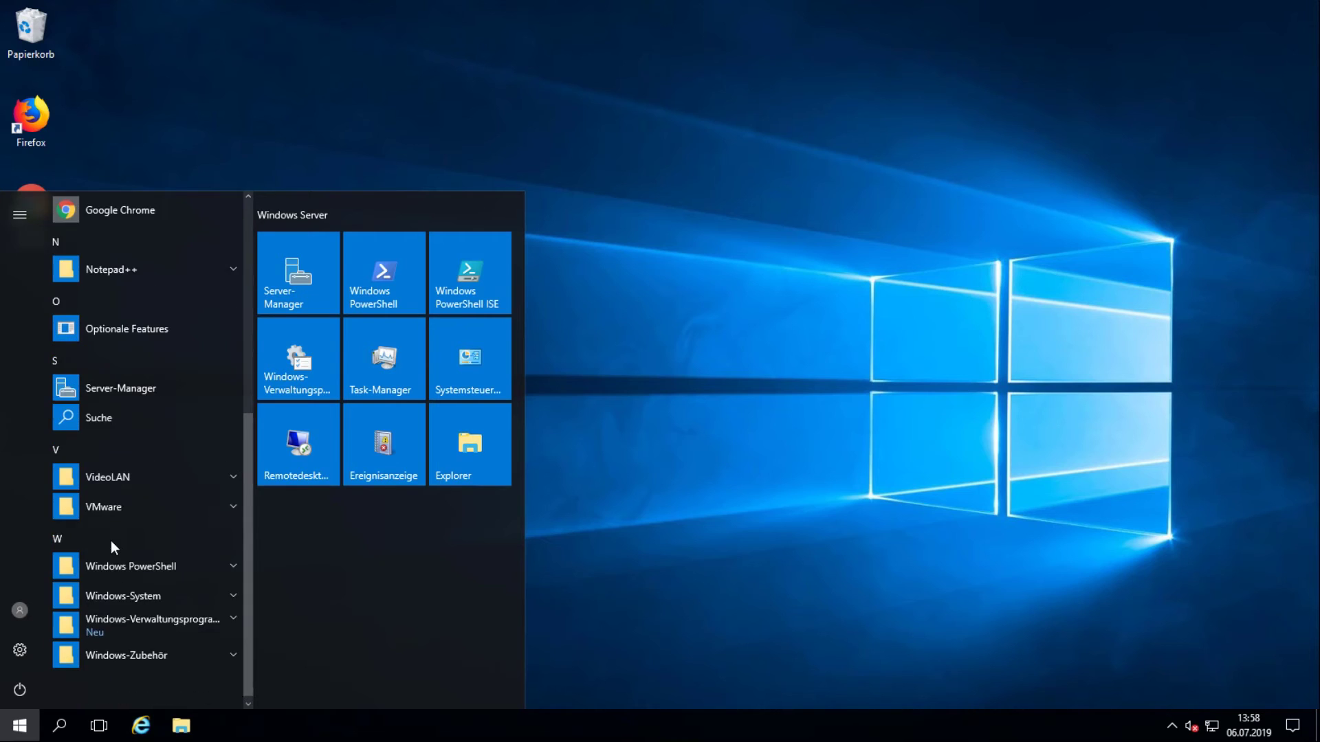
click(118, 627)
scroll(138, 598, down, 4)
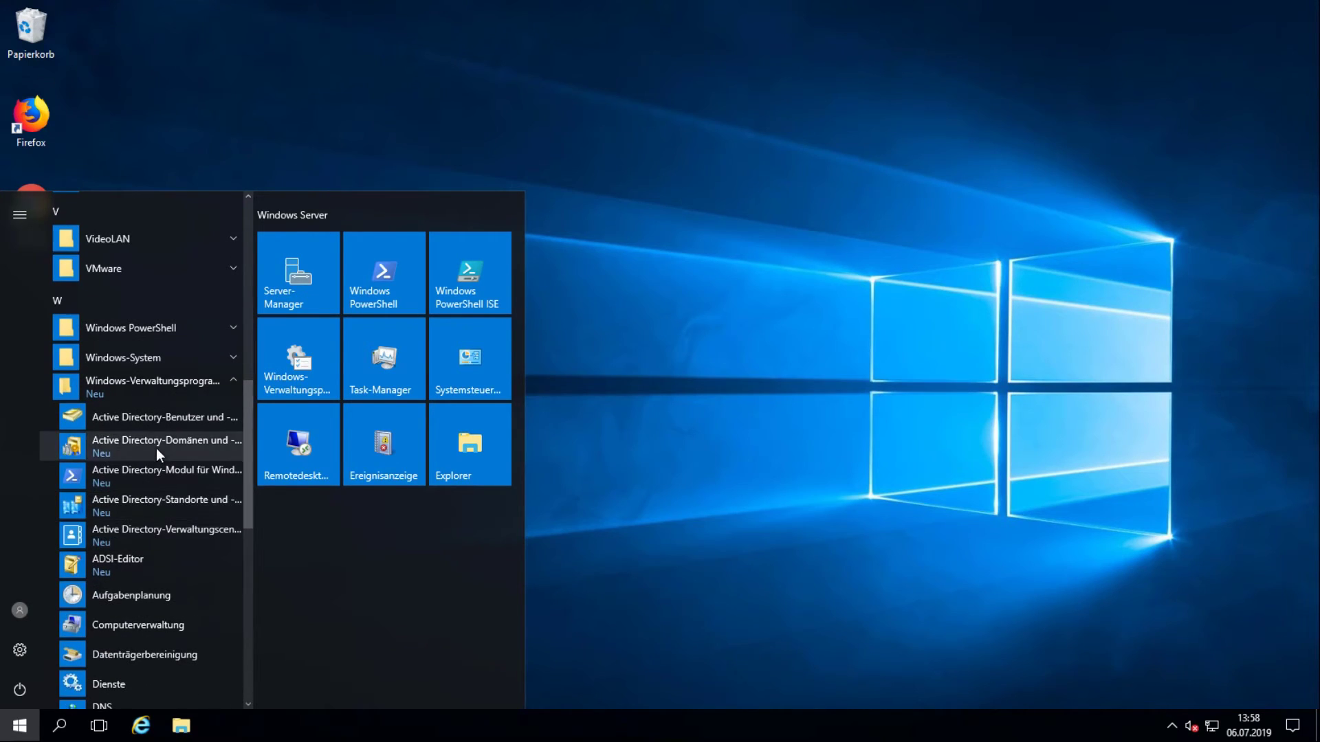
click(167, 423)
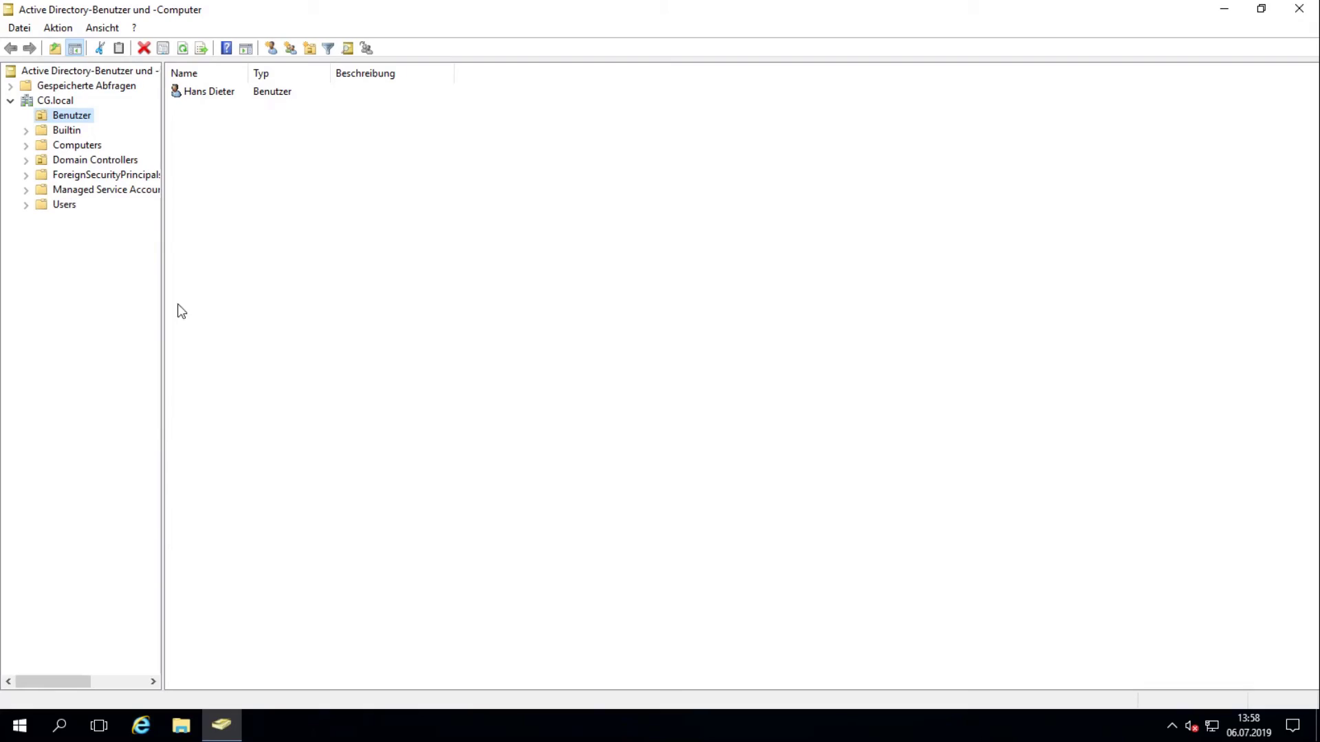
click(86, 146)
click(223, 94)
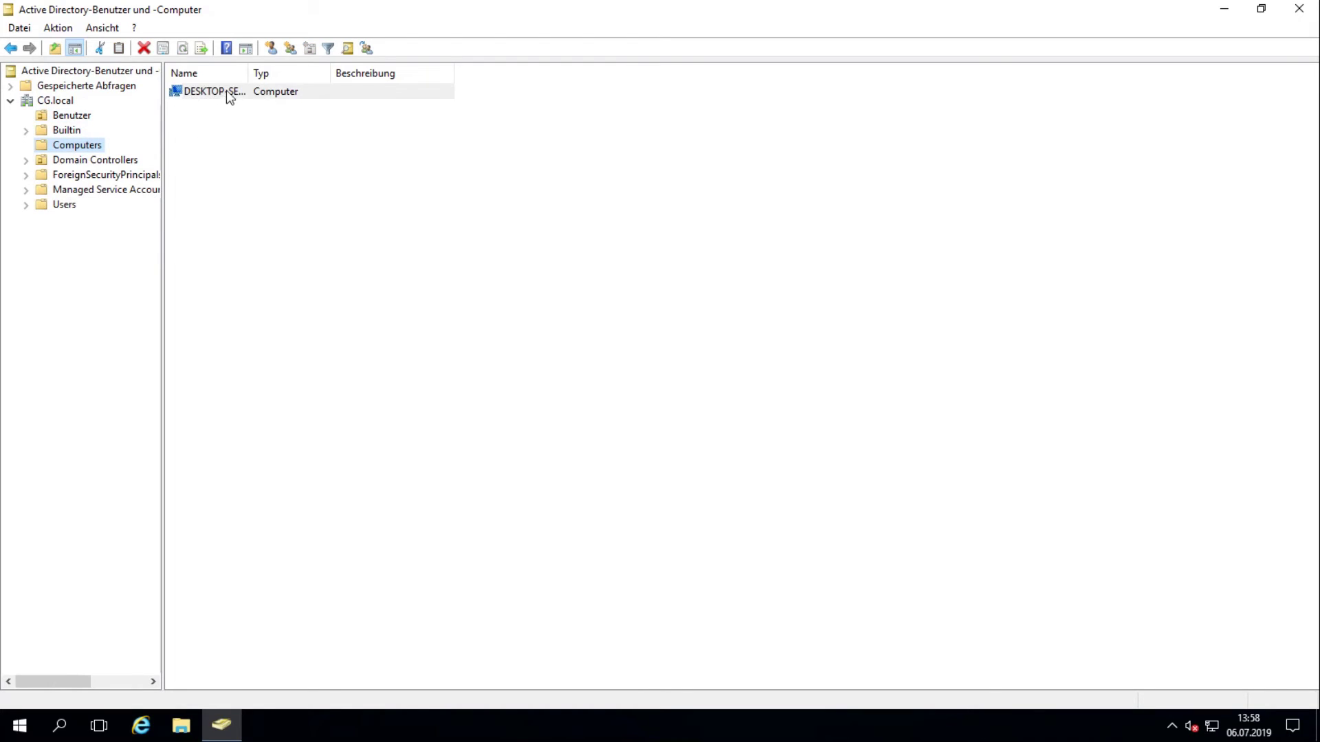
drag(256, 67, 321, 67)
click(692, 380)
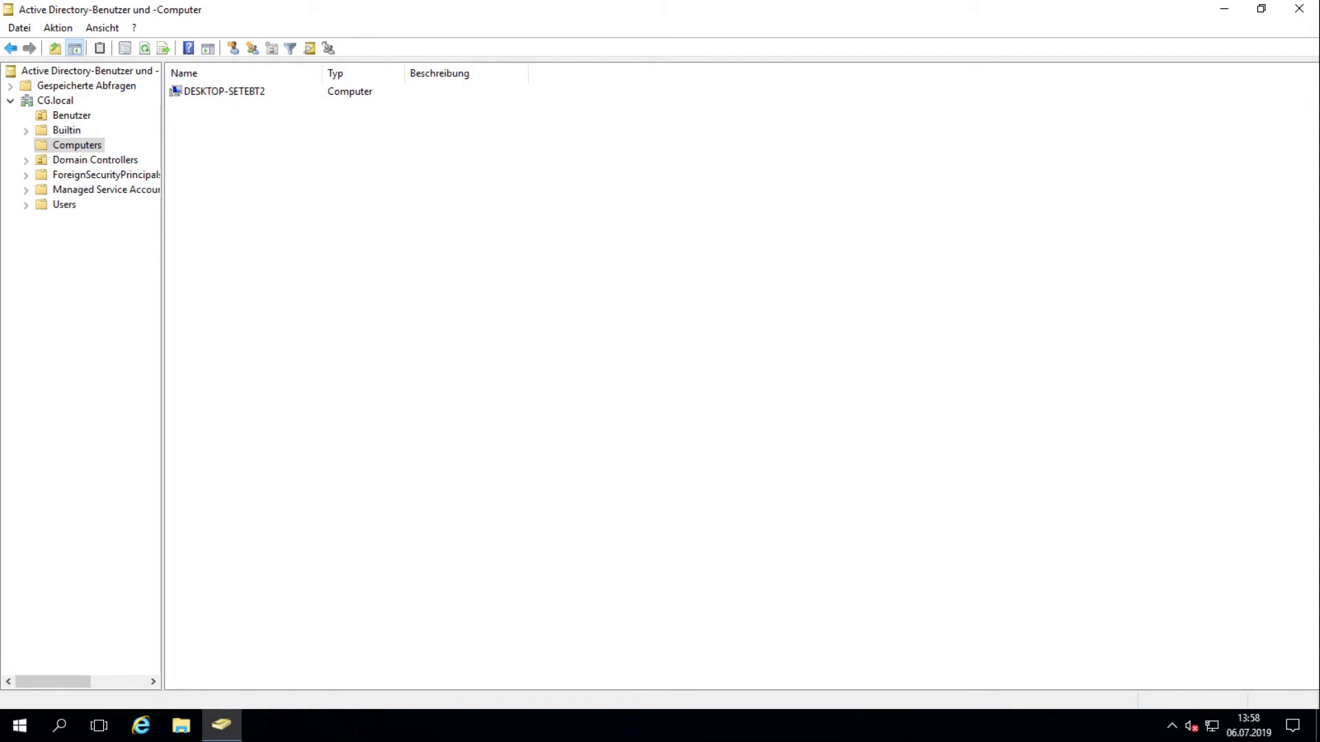